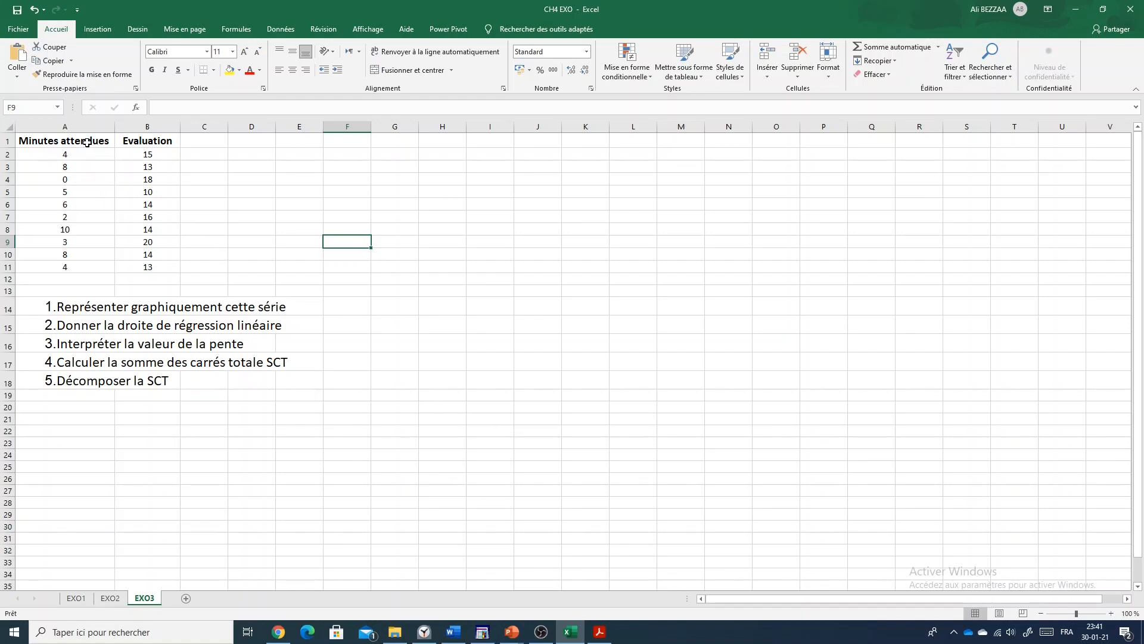
Step: Review the Minutes attendues and Evaluation columns, including their headings and the paired values in rows 2 and 4
click(87, 142)
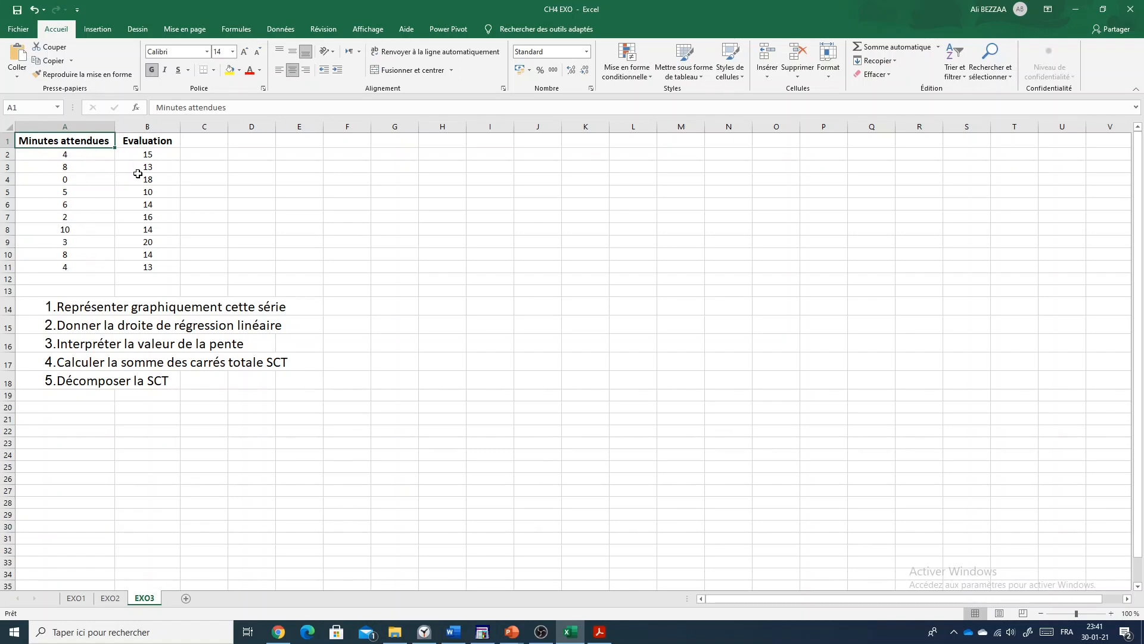
click(142, 142)
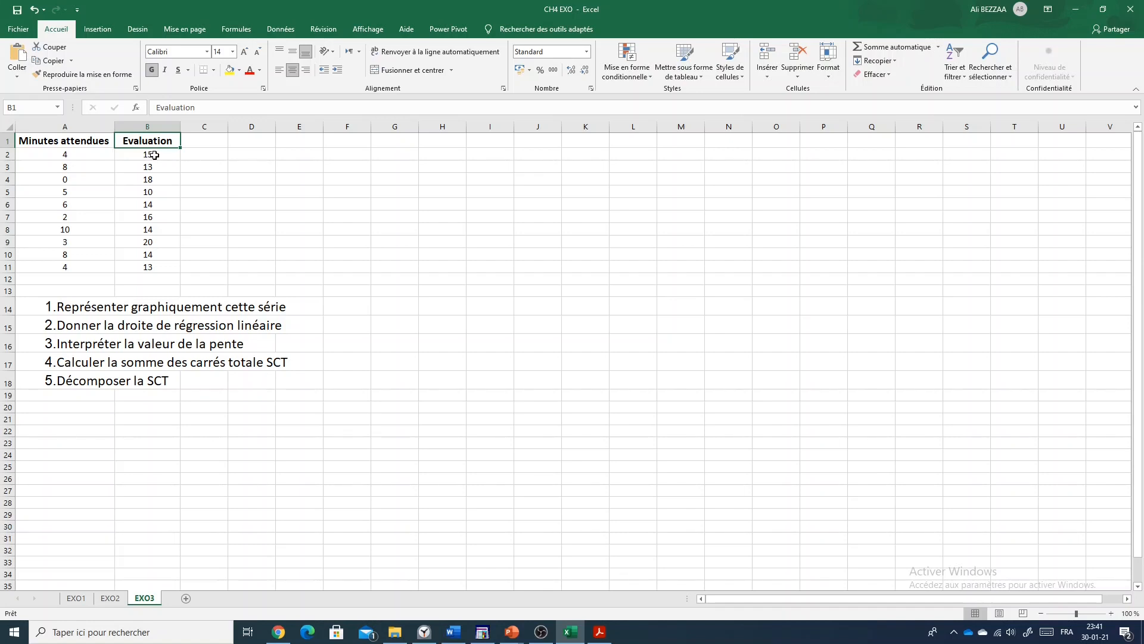
click(70, 154)
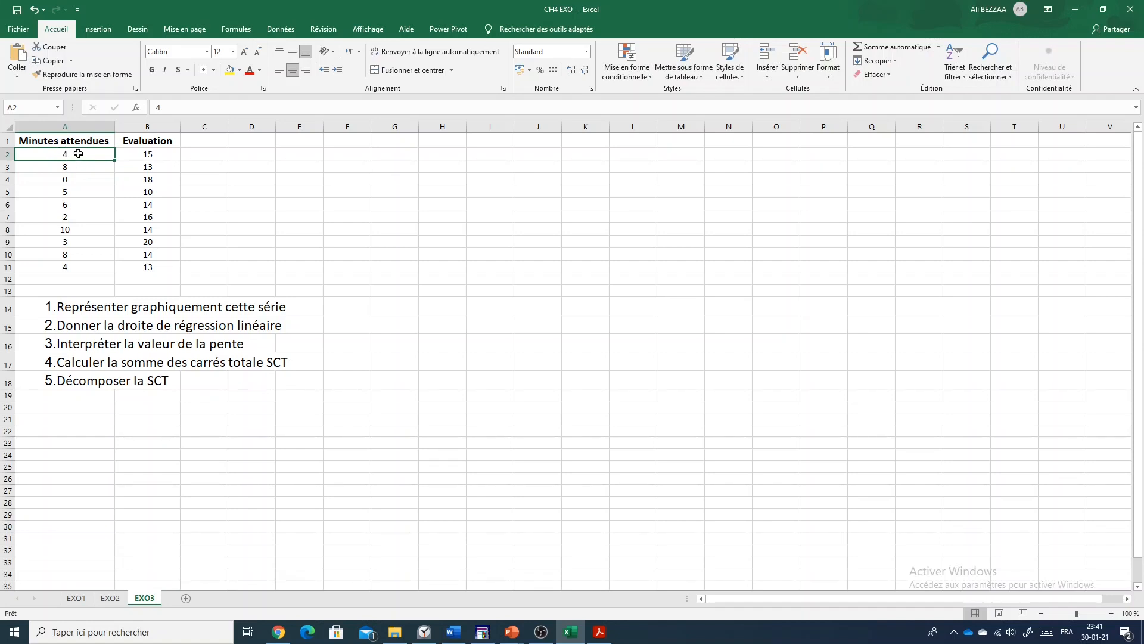
click(152, 155)
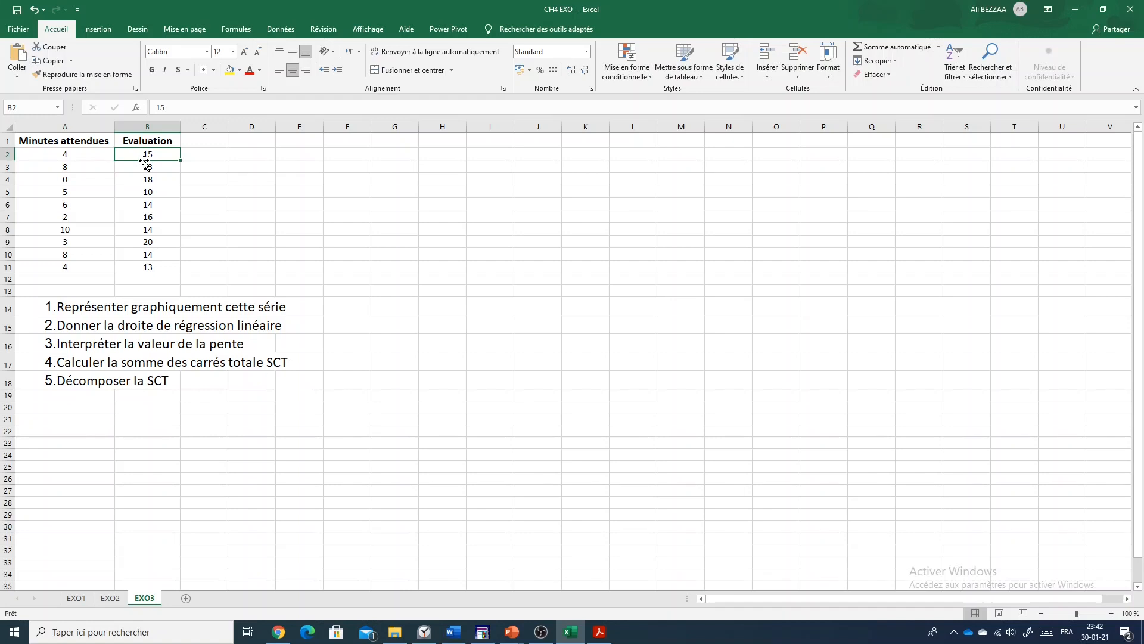
click(73, 179)
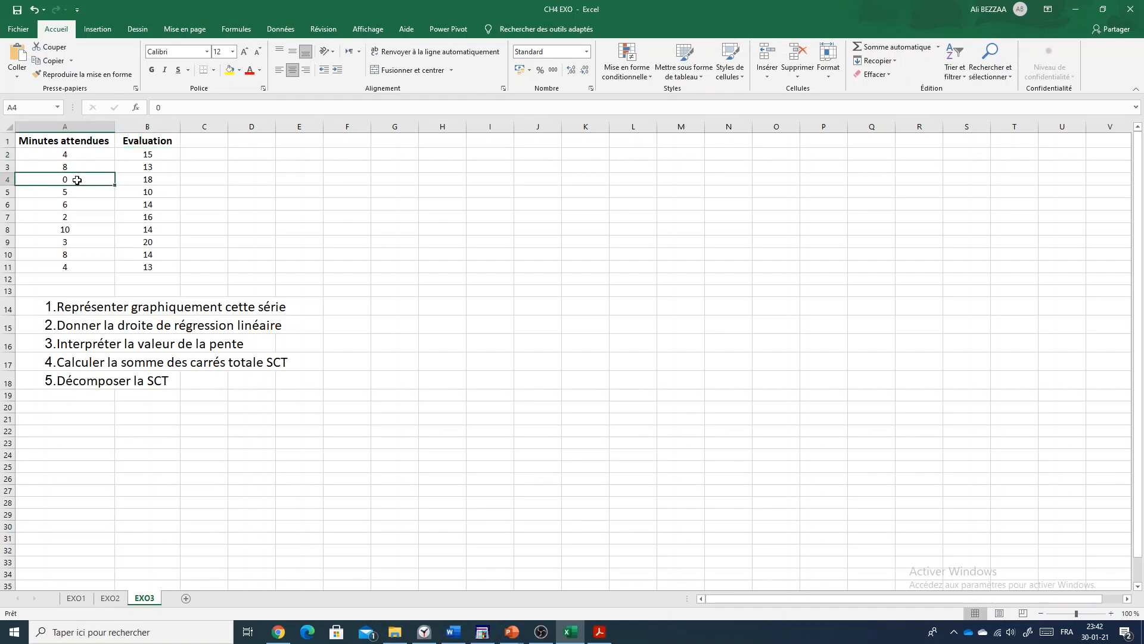
click(143, 179)
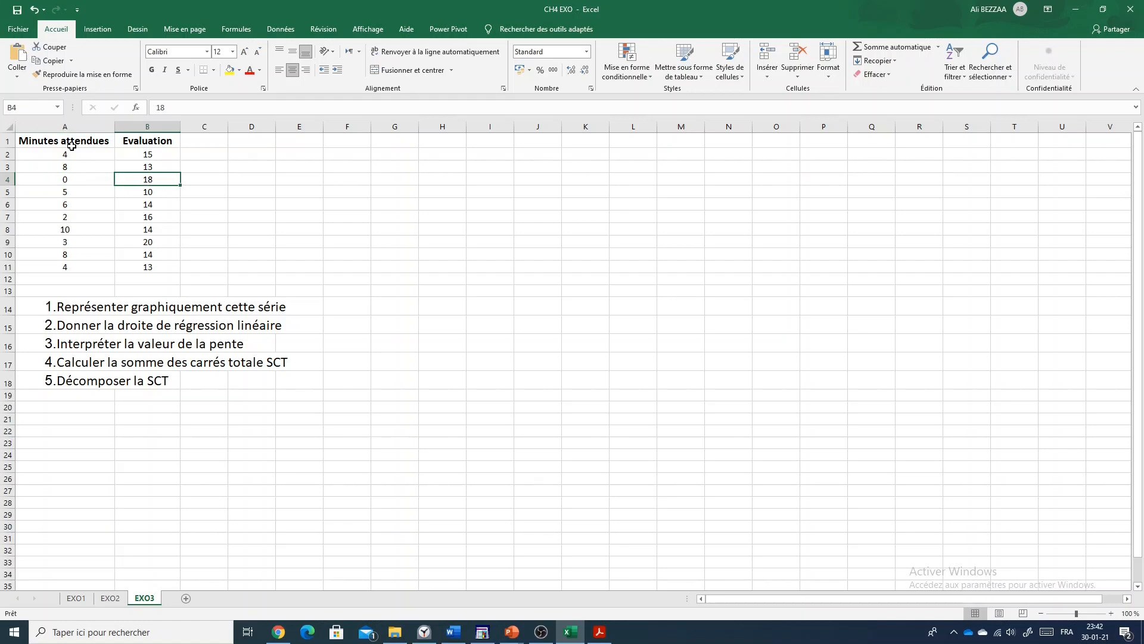
Step: Insert a scatter chart of A1:B11, then move and enlarge it to span about columns H to Q beside the data
drag(71, 146, 147, 267)
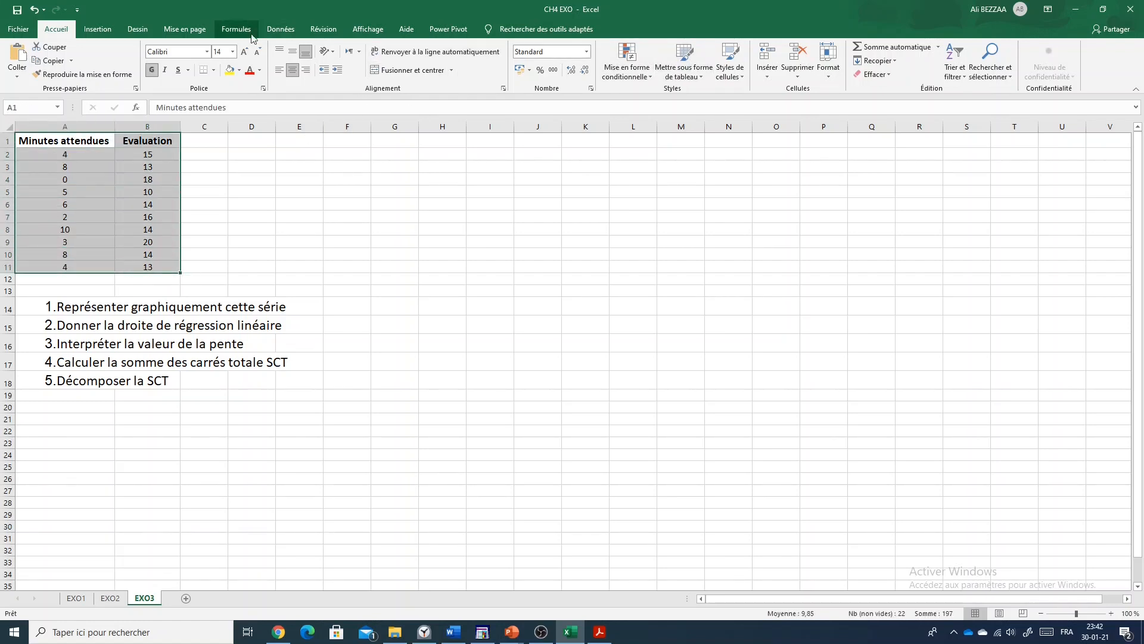
click(113, 34)
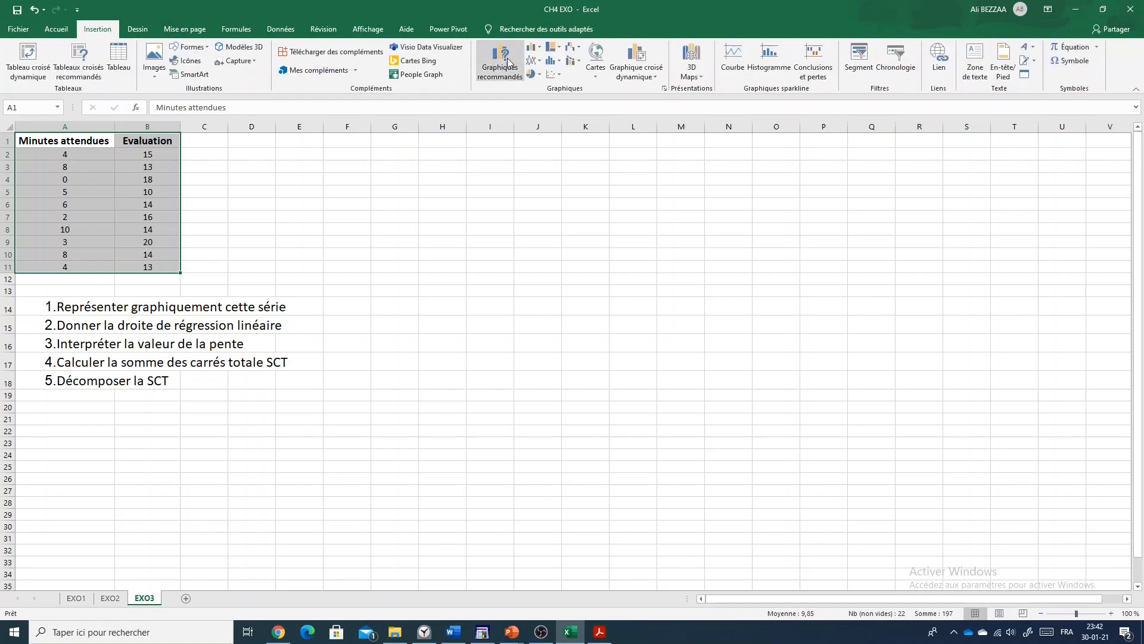
click(551, 74)
click(557, 137)
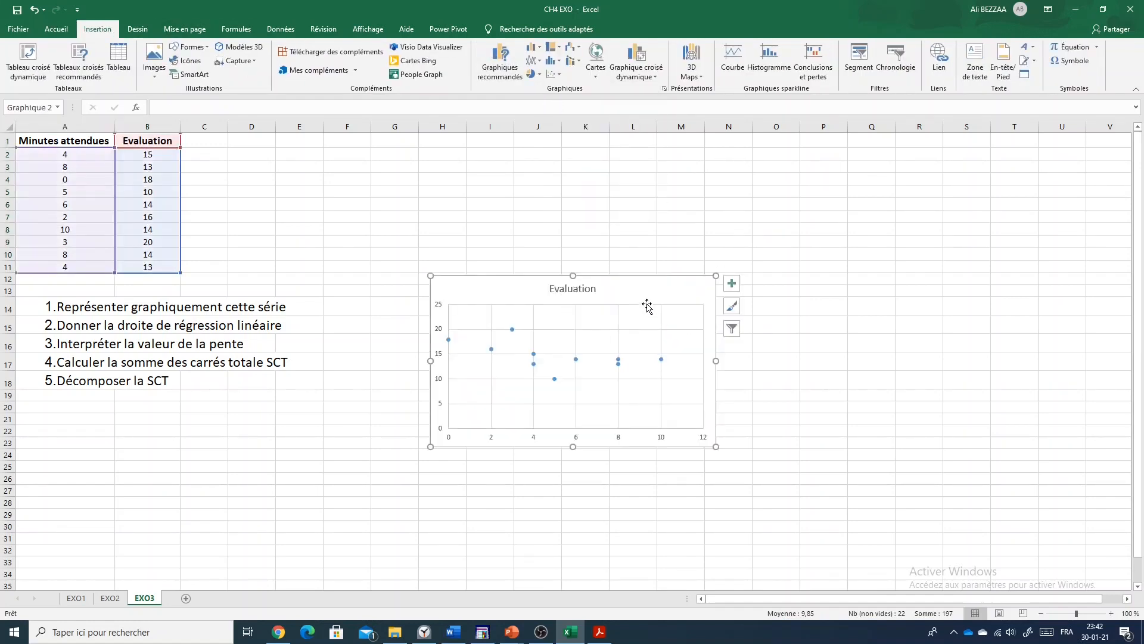
drag(646, 301, 641, 179)
drag(714, 339, 890, 413)
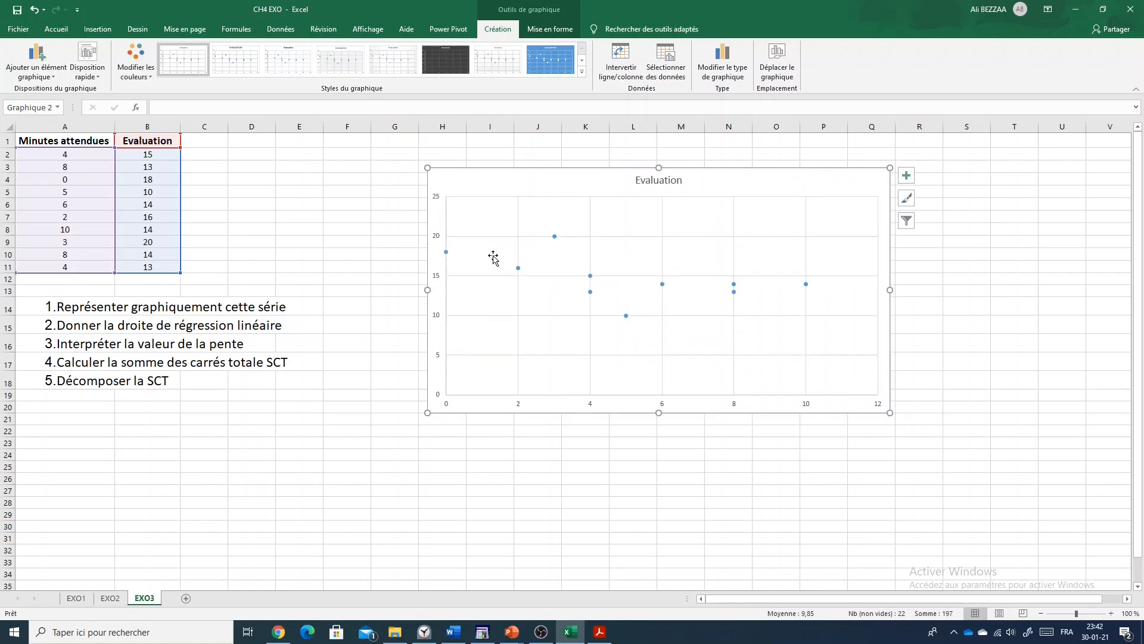
Step: Check the chart's point at (10, 14) against the matching pair of values in row 8 of the data
mouse_move(807, 289)
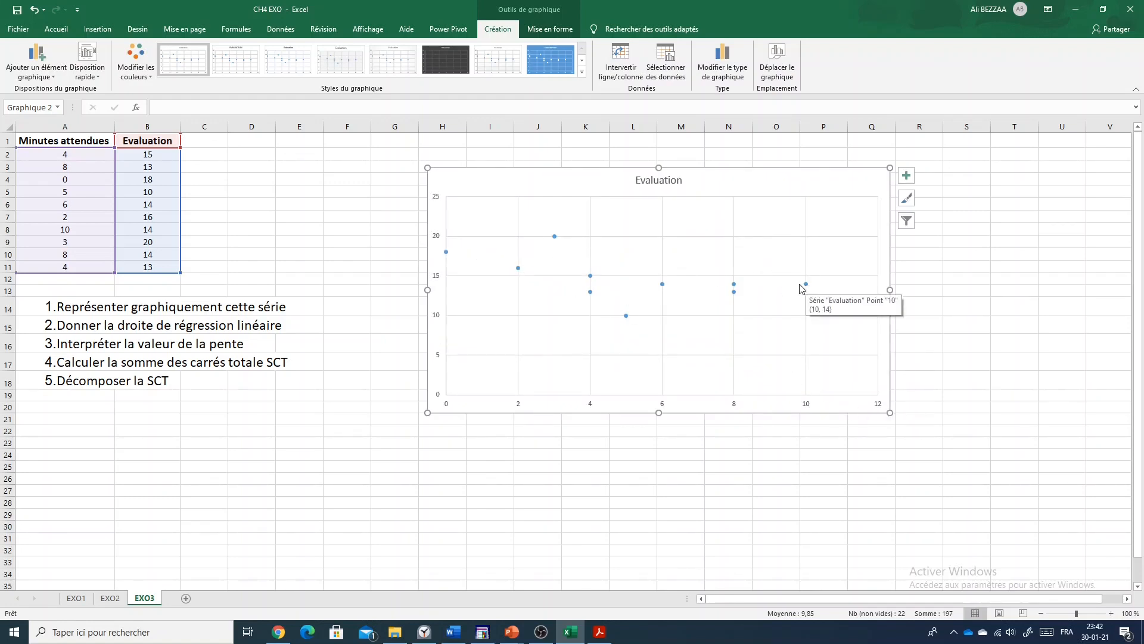
click(71, 230)
click(151, 229)
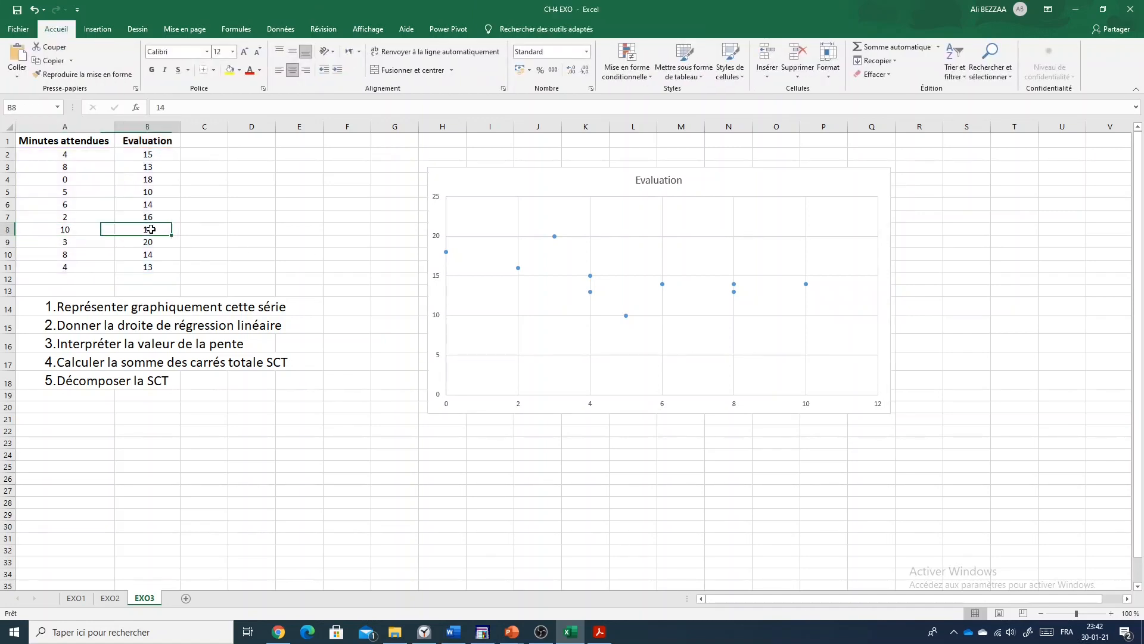
Step: Add a linear trendline to the Evaluation series in the scatter chart
click(717, 203)
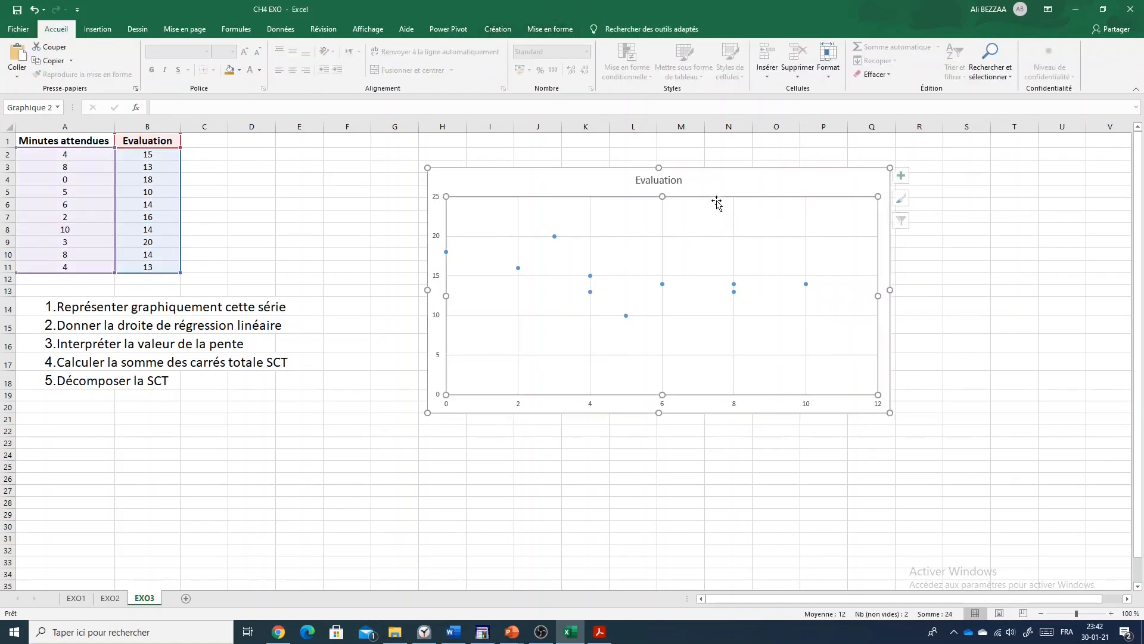
click(805, 284)
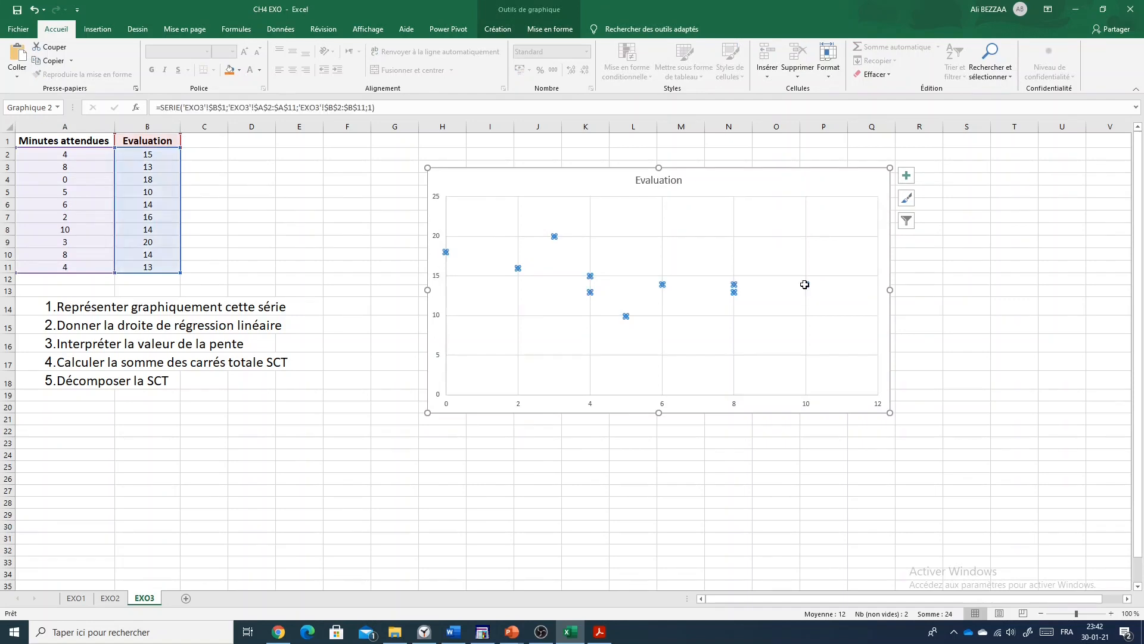
right_click(806, 285)
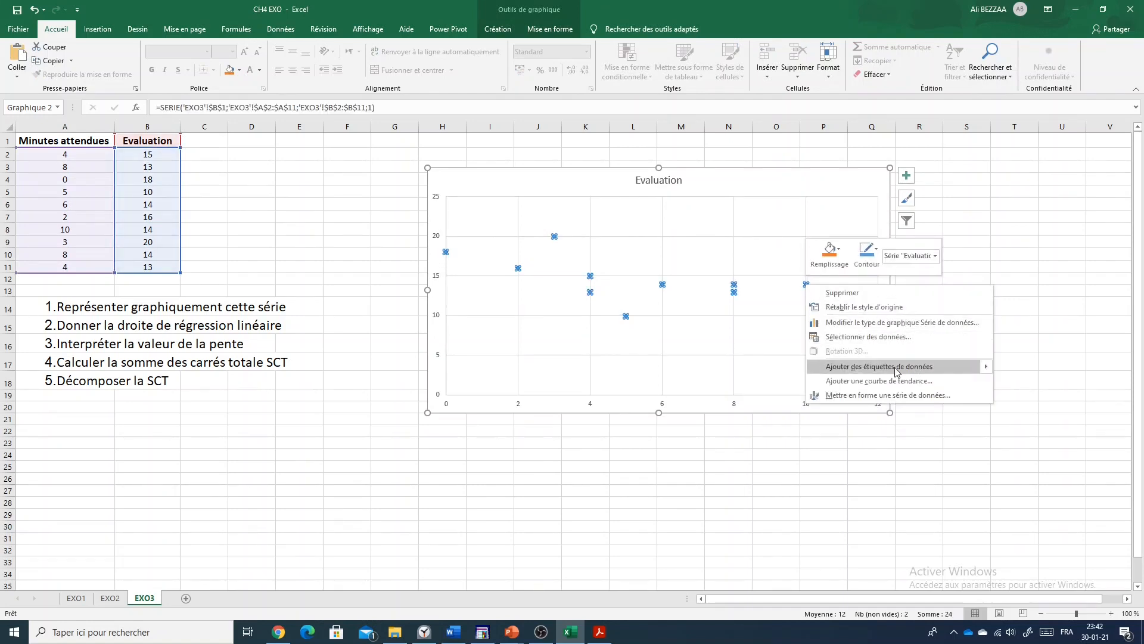
click(902, 387)
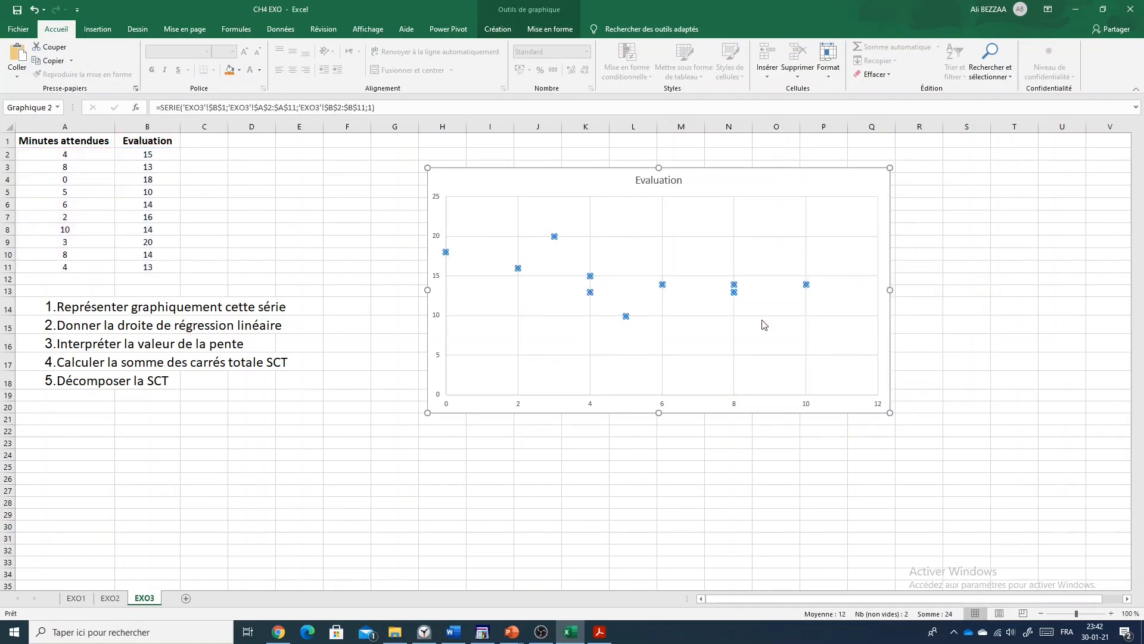
click(931, 338)
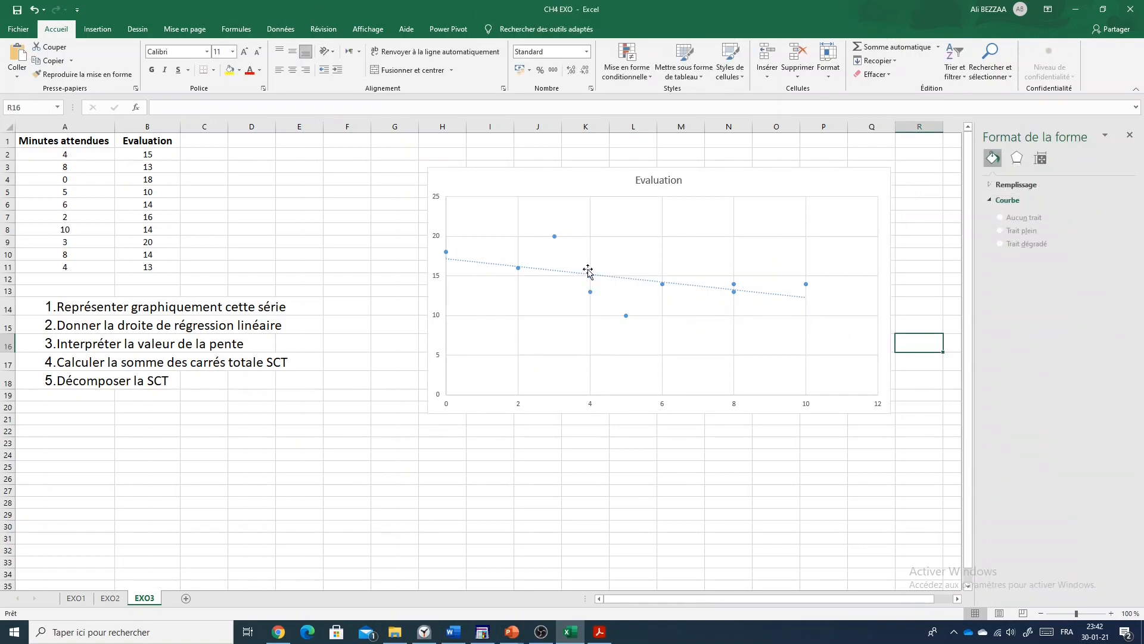
Step: Circle the chart's point cloud in red ink and draw a downward-sloping red arrow above it
click(600, 404)
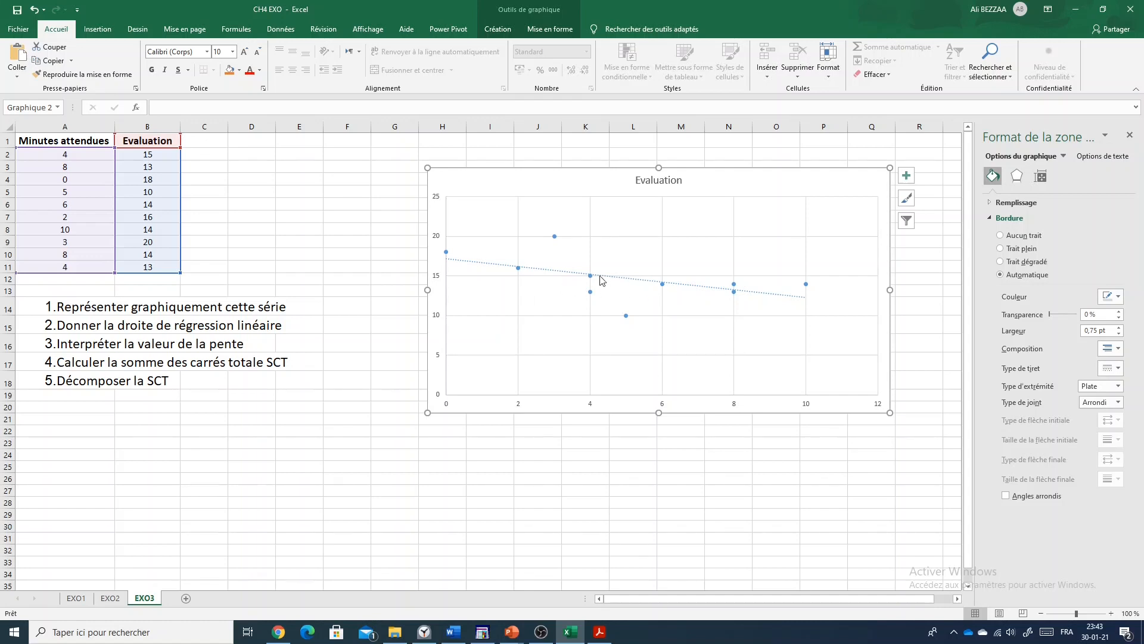
click(858, 194)
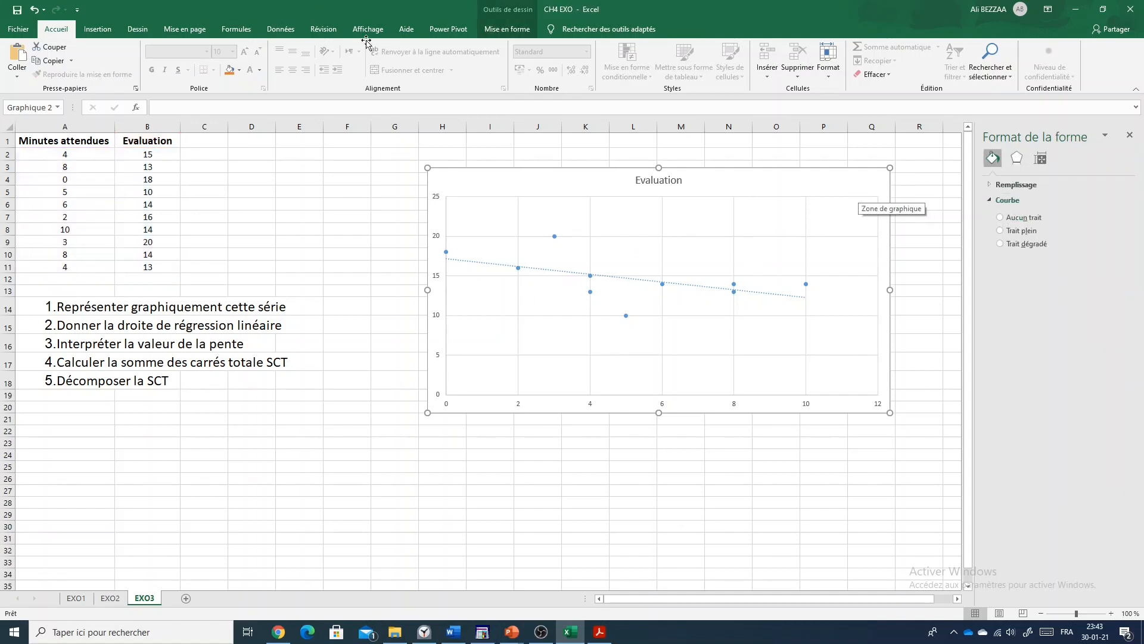
click(138, 29)
click(209, 61)
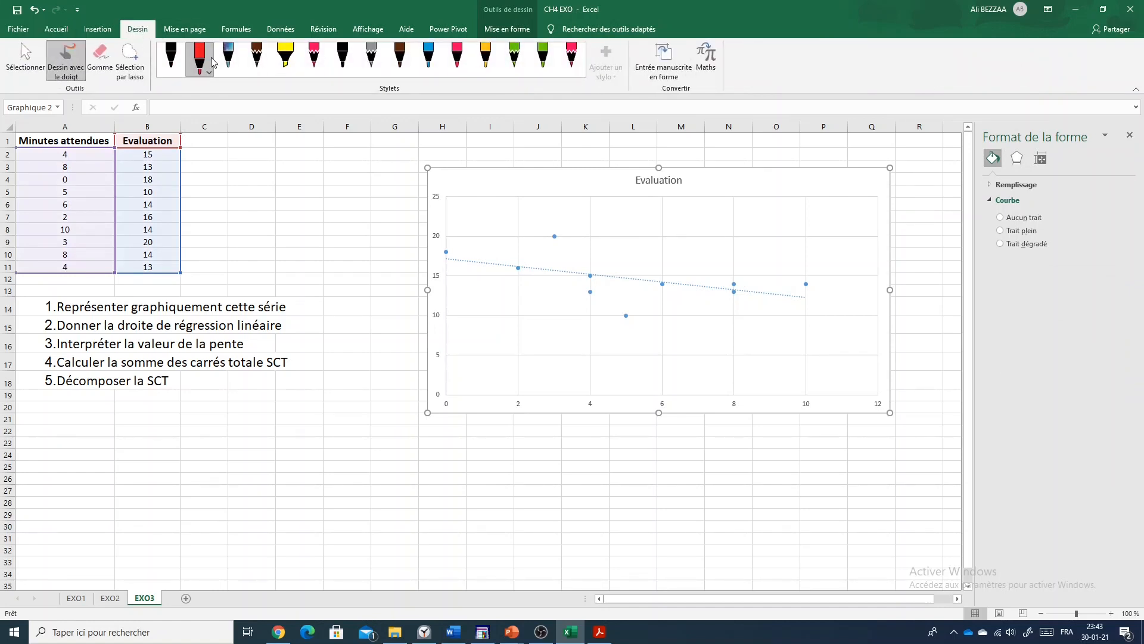
mouse_move(850, 283)
mouse_down()
mouse_move(724, 212)
mouse_move(515, 200)
mouse_move(433, 244)
mouse_move(522, 317)
mouse_move(736, 341)
mouse_move(861, 302)
mouse_up()
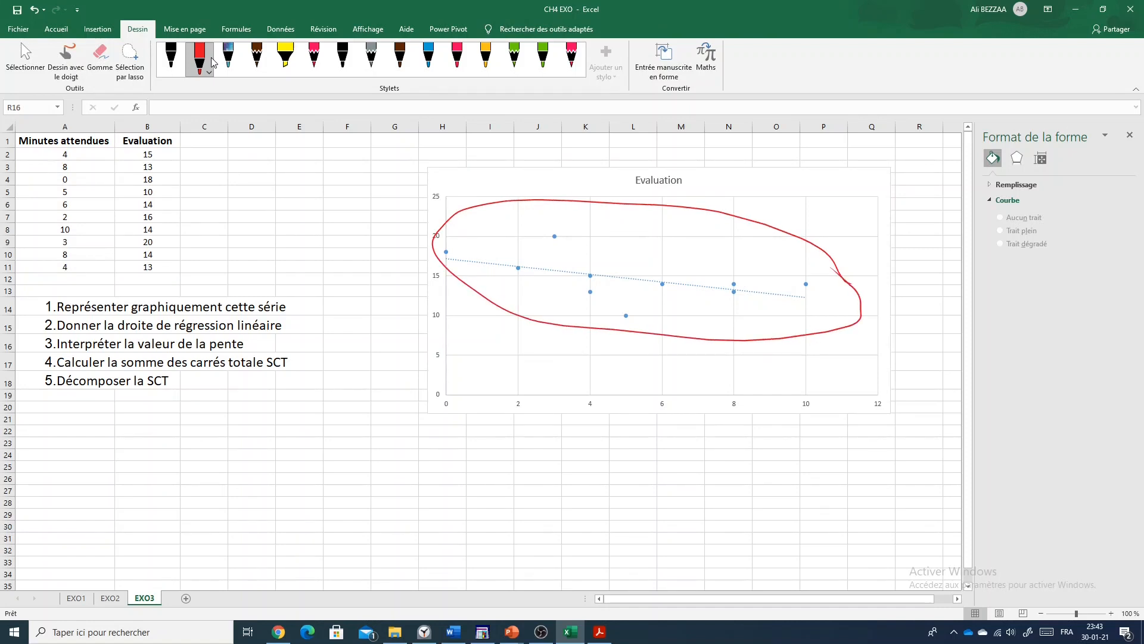
mouse_move(758, 182)
mouse_down()
mouse_move(859, 266)
mouse_move(834, 264)
mouse_up()
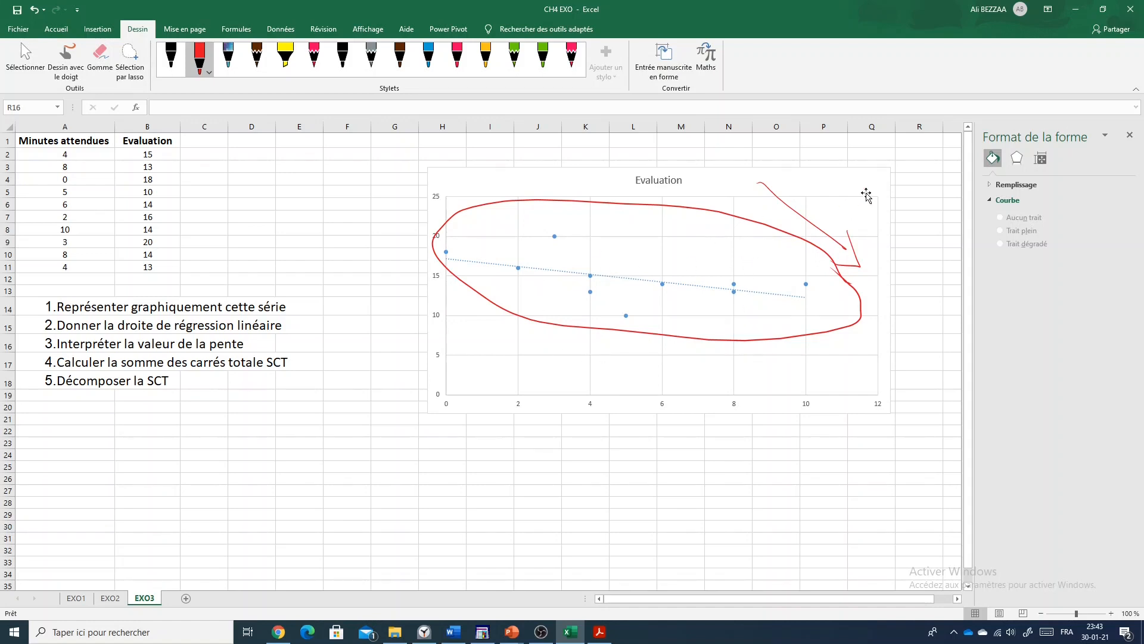
Step: Delete the scatter chart and its red ink annotations from the sheet, and close the formatting pane
click(857, 188)
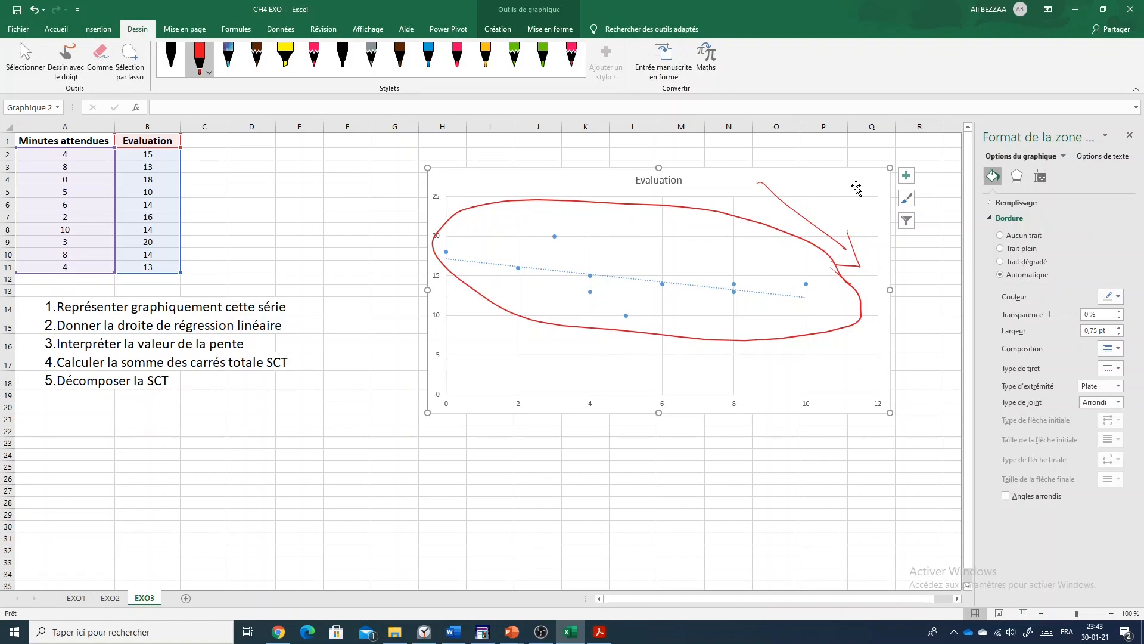
key(Delete)
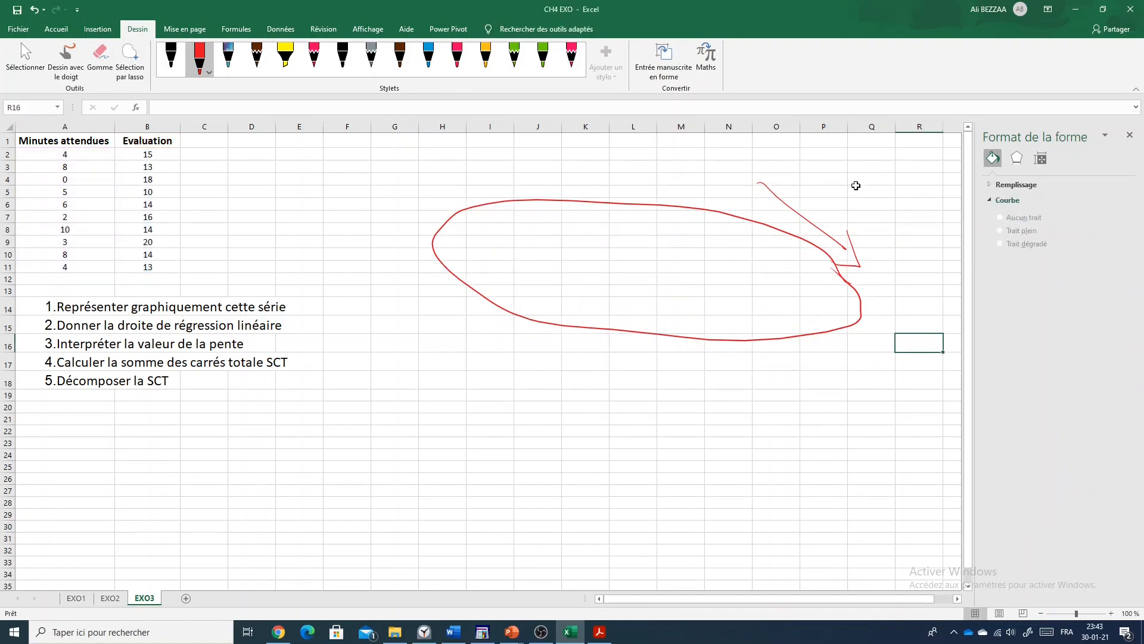
click(814, 219)
key(Delete)
click(765, 224)
key(Delete)
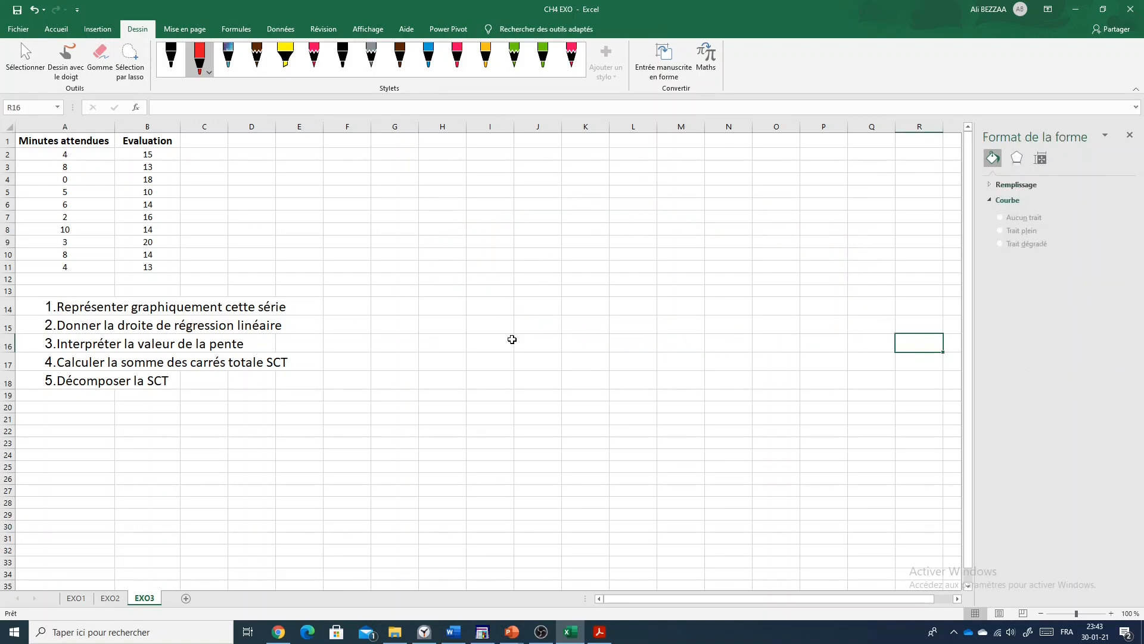
click(1130, 136)
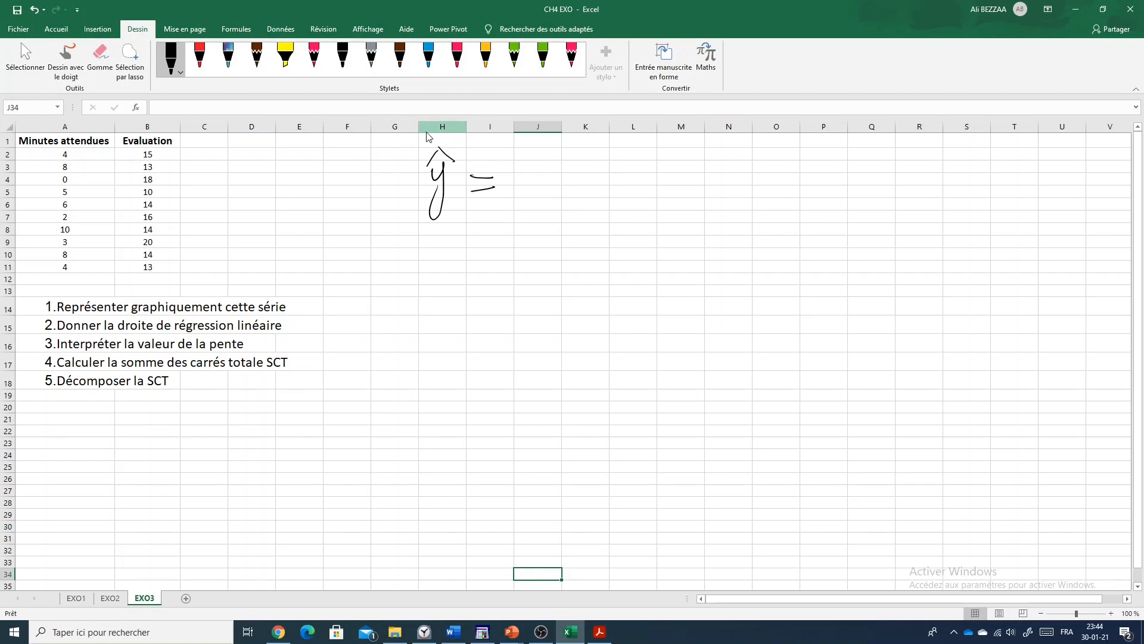
Step: Complete the handwritten equation ŷ = b0 + b1x in black ink, bracket b0 and b1, and underline "pente" in question 3
mouse_move(527, 153)
mouse_down()
mouse_move(552, 192)
mouse_move(588, 187)
mouse_move(579, 199)
mouse_up()
mouse_move(592, 158)
mouse_down()
mouse_move(602, 189)
mouse_move(654, 185)
mouse_move(618, 206)
mouse_move(627, 197)
mouse_up()
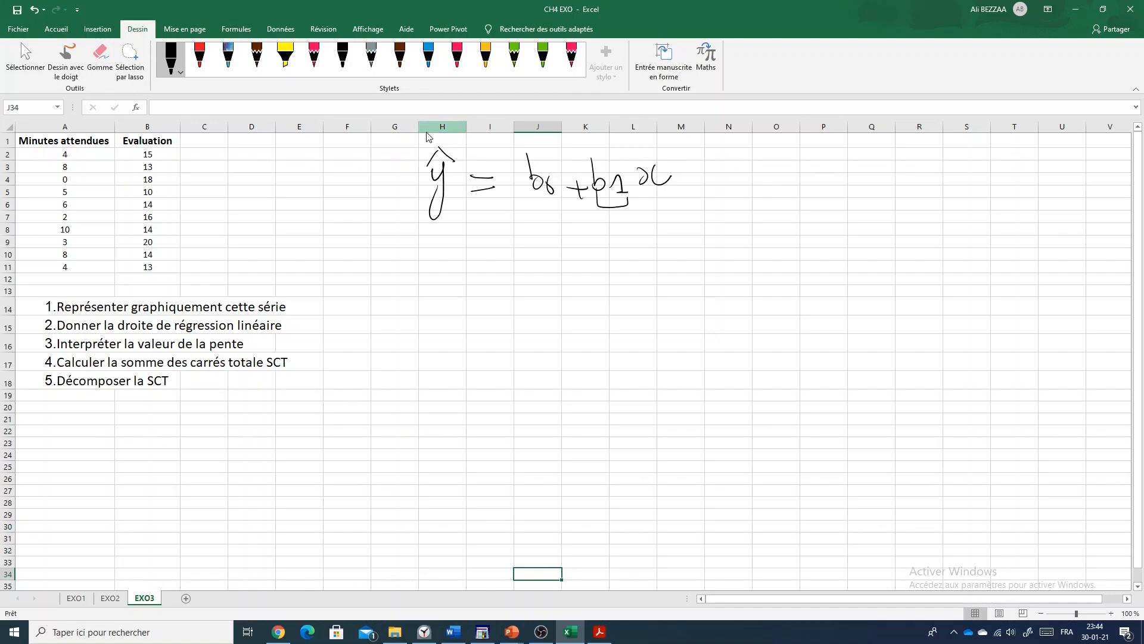
drag(203, 349, 245, 351)
drag(527, 192, 567, 207)
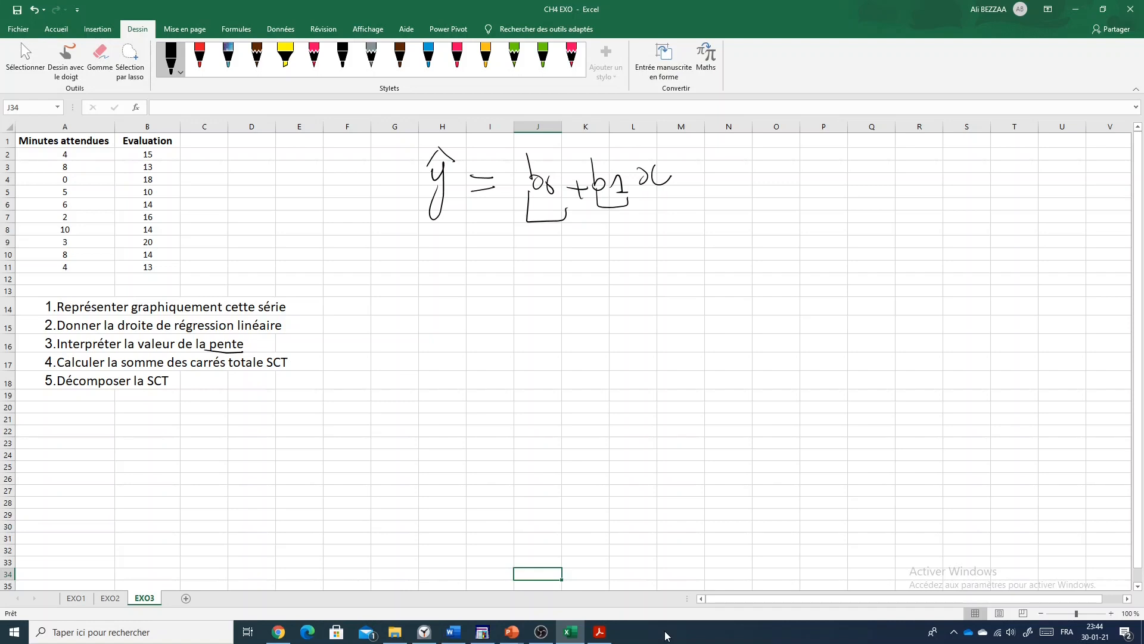
Step: Handwrite the intercept formula b0 = Σy/n − b1 Σx/n below the regression equation, with b0 in black and the rest in red ink
drag(448, 241, 456, 265)
mouse_move(474, 261)
mouse_down()
mouse_move(470, 277)
mouse_move(475, 261)
mouse_up()
click(197, 57)
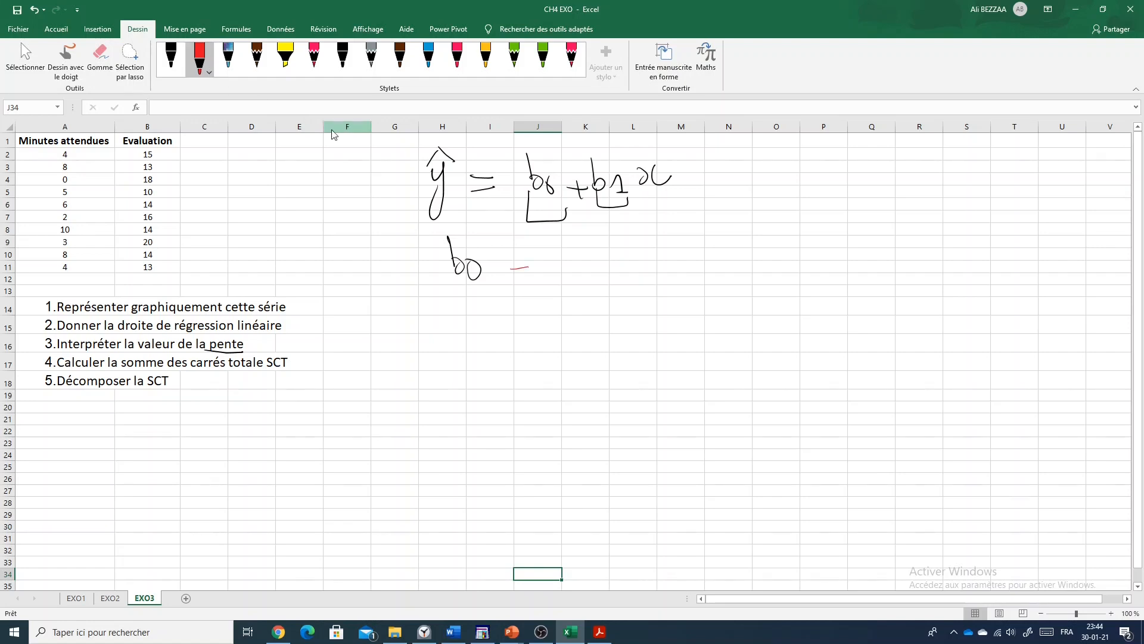
drag(506, 279, 538, 278)
mouse_move(569, 233)
mouse_down()
mouse_move(569, 257)
mouse_move(589, 230)
mouse_up()
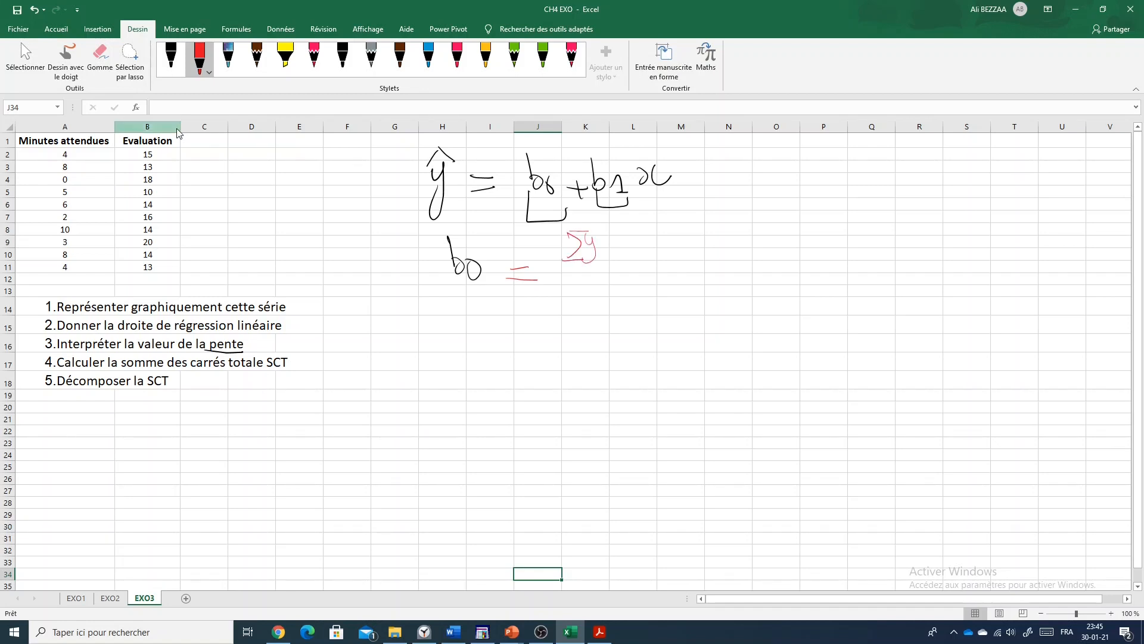
mouse_move(560, 274)
mouse_down()
mouse_move(606, 272)
mouse_move(592, 314)
mouse_up()
drag(628, 270, 646, 271)
drag(677, 223, 704, 271)
mouse_move(732, 226)
mouse_down()
mouse_move(729, 252)
mouse_move(745, 256)
mouse_up()
mouse_move(726, 263)
mouse_down()
mouse_move(773, 261)
mouse_move(757, 292)
mouse_up()
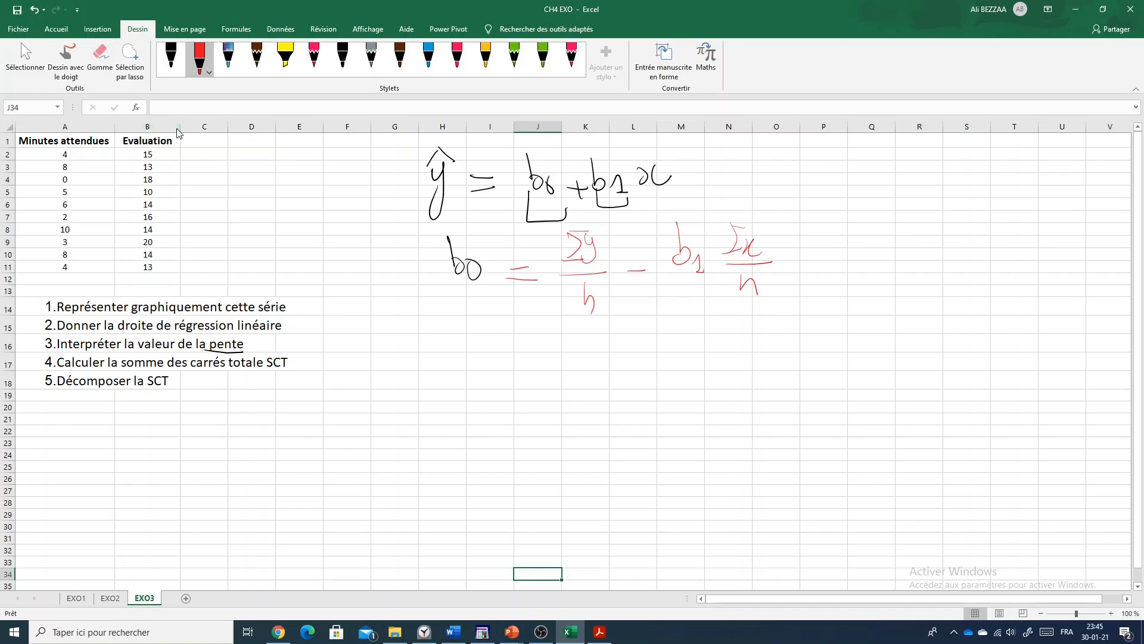
Step: Handwrite b1 = in red ink below the intercept formula, with the numerator nΣxy − ΣxΣy above a fraction bar
mouse_move(492, 333)
mouse_down()
mouse_move(488, 382)
mouse_move(497, 371)
mouse_up()
drag(515, 379, 537, 393)
drag(542, 380, 545, 381)
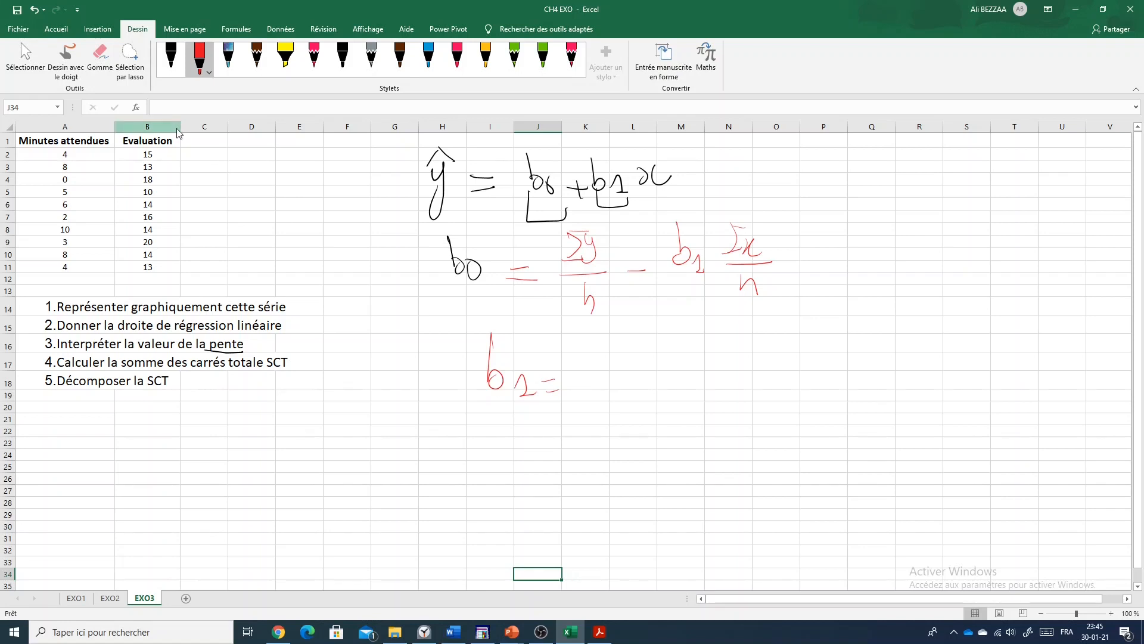
mouse_move(584, 361)
mouse_down()
mouse_move(663, 350)
mouse_move(664, 374)
mouse_move(720, 352)
mouse_up()
mouse_move(714, 334)
mouse_down()
mouse_move(733, 327)
mouse_move(728, 351)
mouse_up()
drag(736, 340, 750, 353)
mouse_move(760, 332)
mouse_down()
mouse_move(760, 352)
mouse_move(778, 360)
mouse_up()
drag(588, 379, 819, 370)
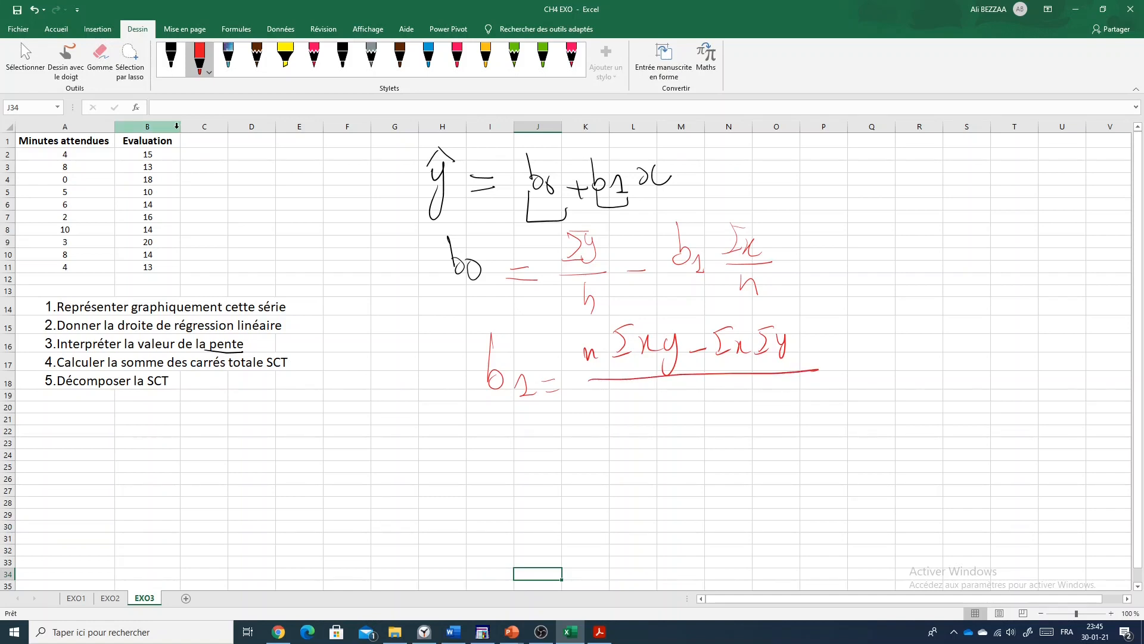
Step: Handwrite the denominator nΣx² − (Σx)² in red ink under the fraction bar of the b1 formula
scroll(522, 417, down, 1)
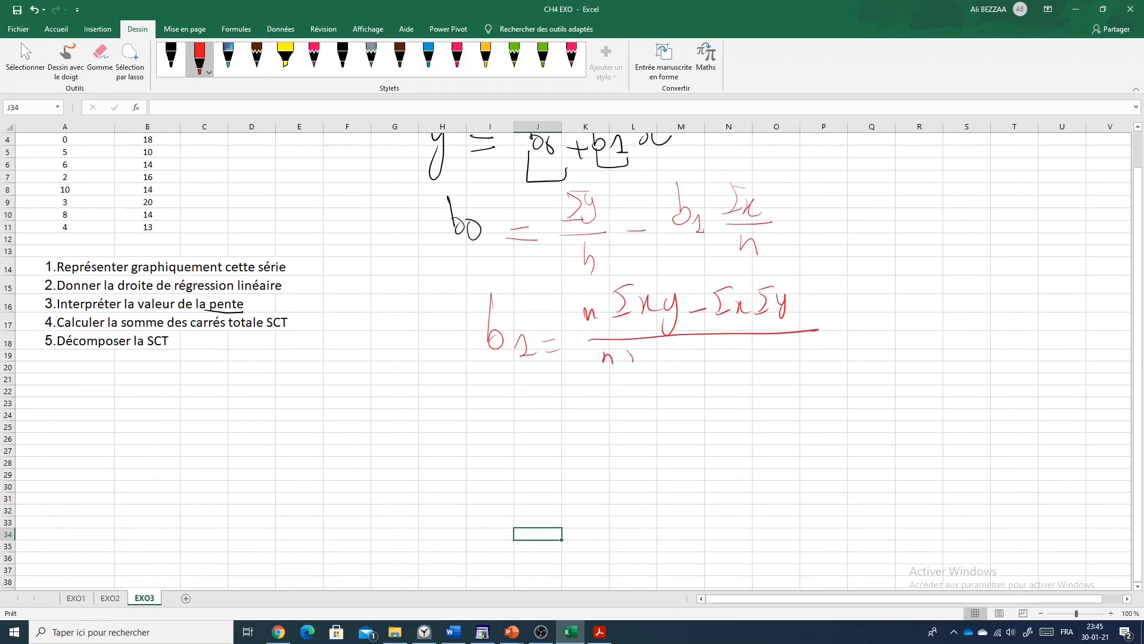
drag(624, 367, 640, 372)
mouse_move(660, 349)
mouse_down()
mouse_move(651, 364)
mouse_move(675, 348)
mouse_up()
drag(670, 335, 676, 355)
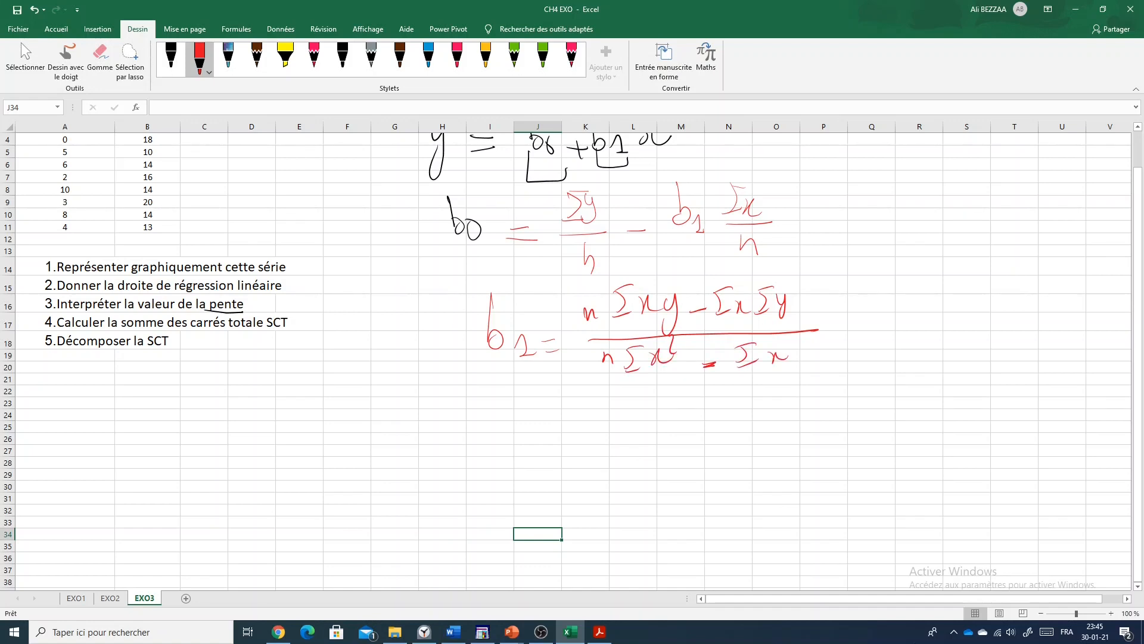
drag(743, 338, 765, 370)
scroll(795, 551, up, 1)
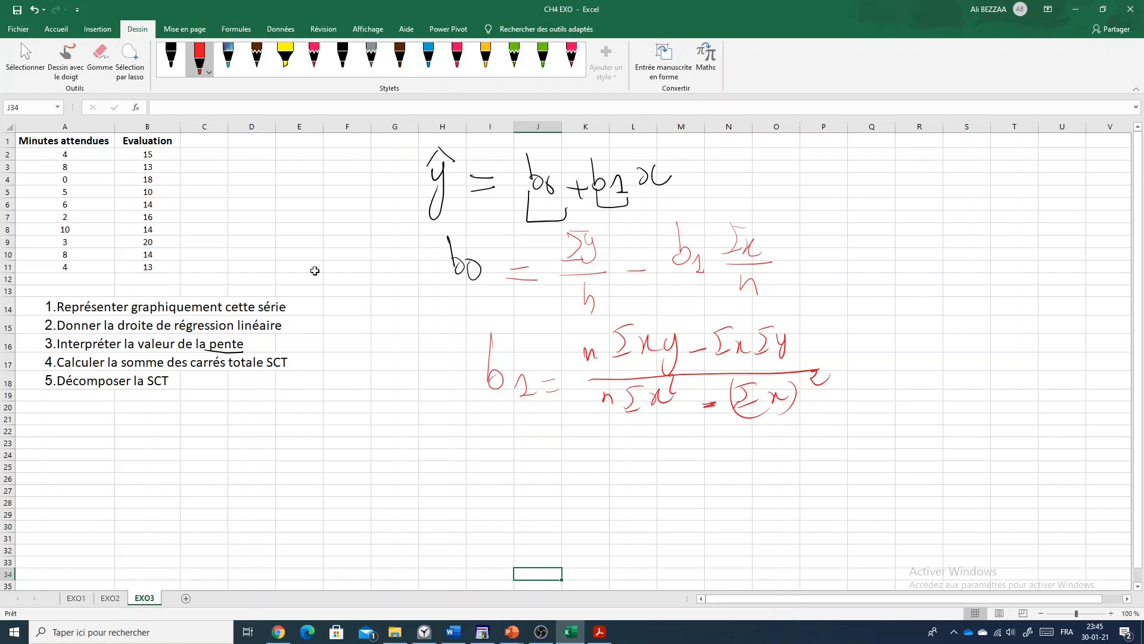
Step: Enter the column headers xy, x² and y² in cells C1, D1 and E1
click(191, 140)
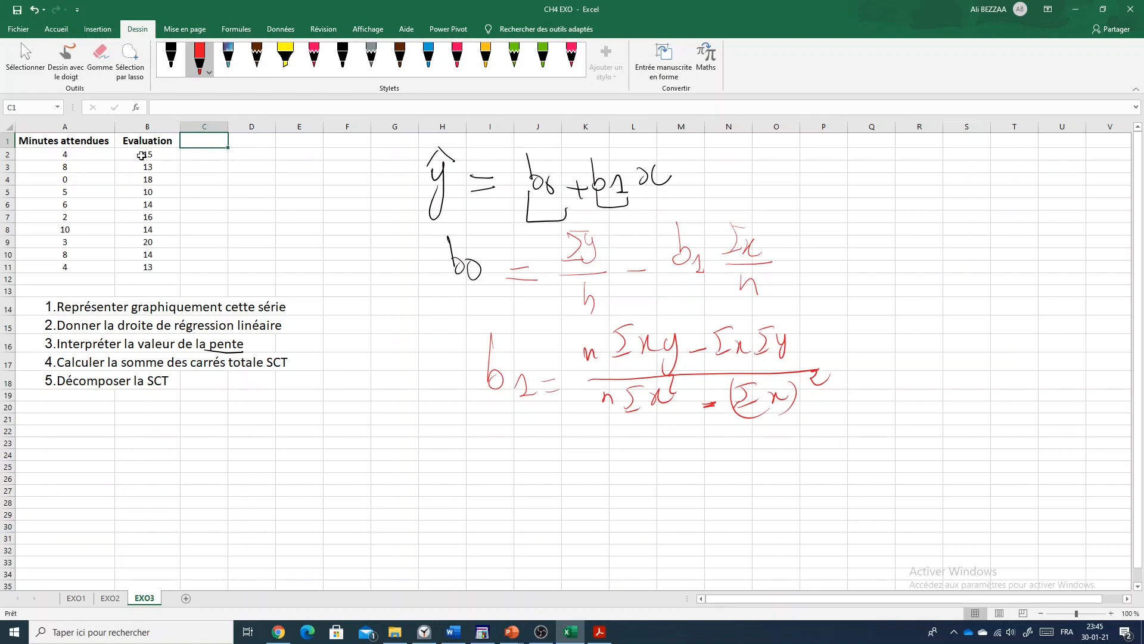
text(xy)
click(257, 143)
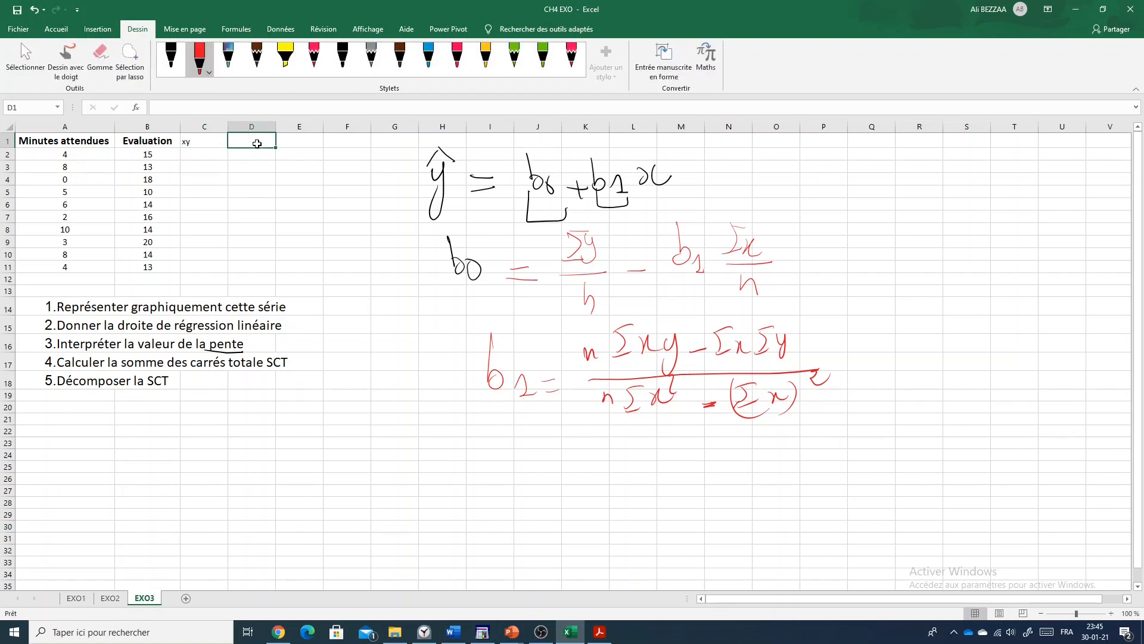
text(x²)
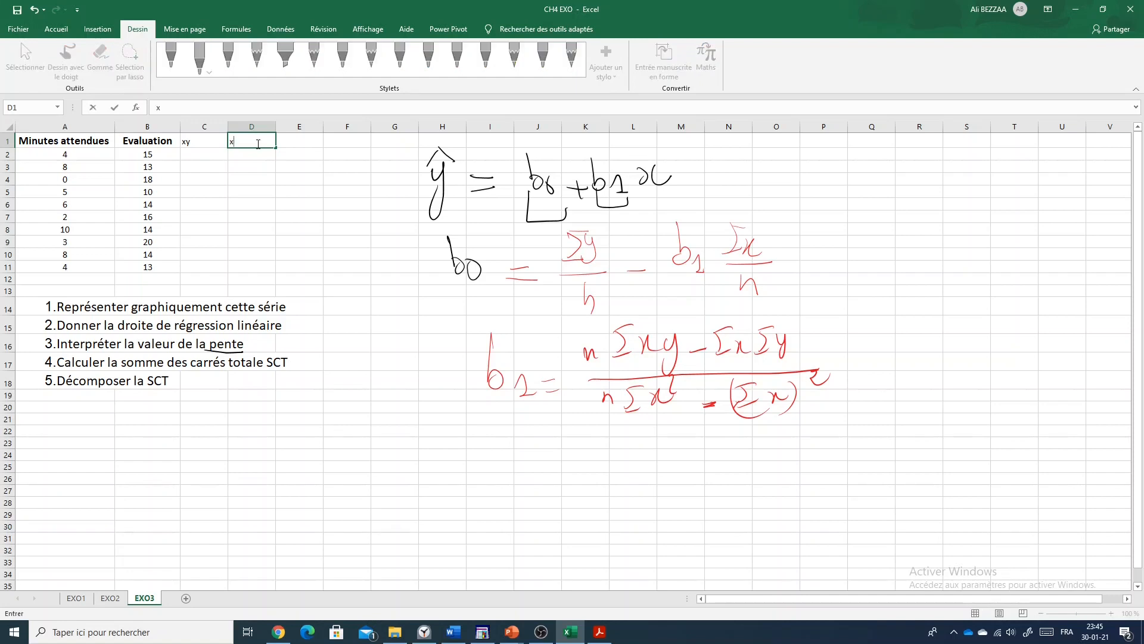
click(299, 139)
text(y²)
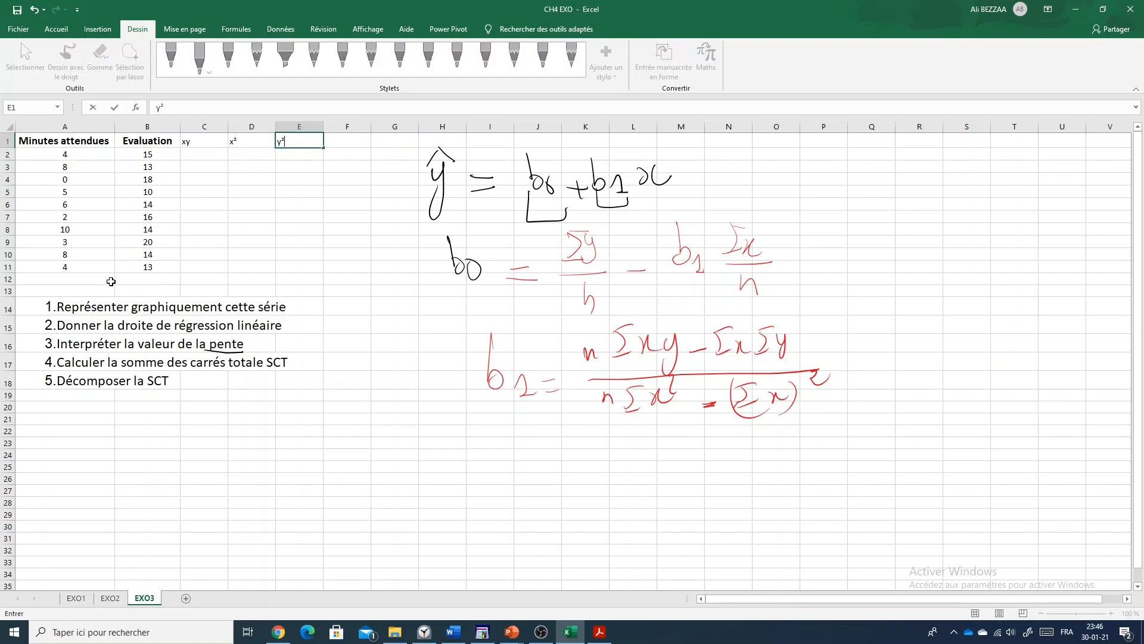
Step: Total the Minutes attendues column in A12 with =SOMME(A2:A11)
click(72, 279)
text(=somme)
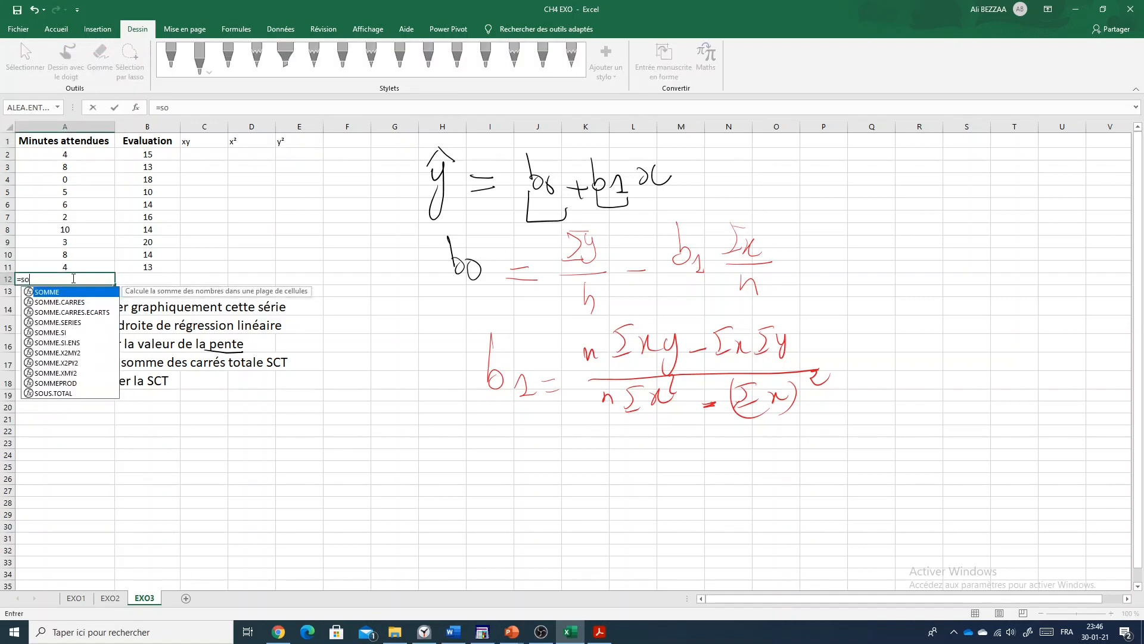
double_click(68, 296)
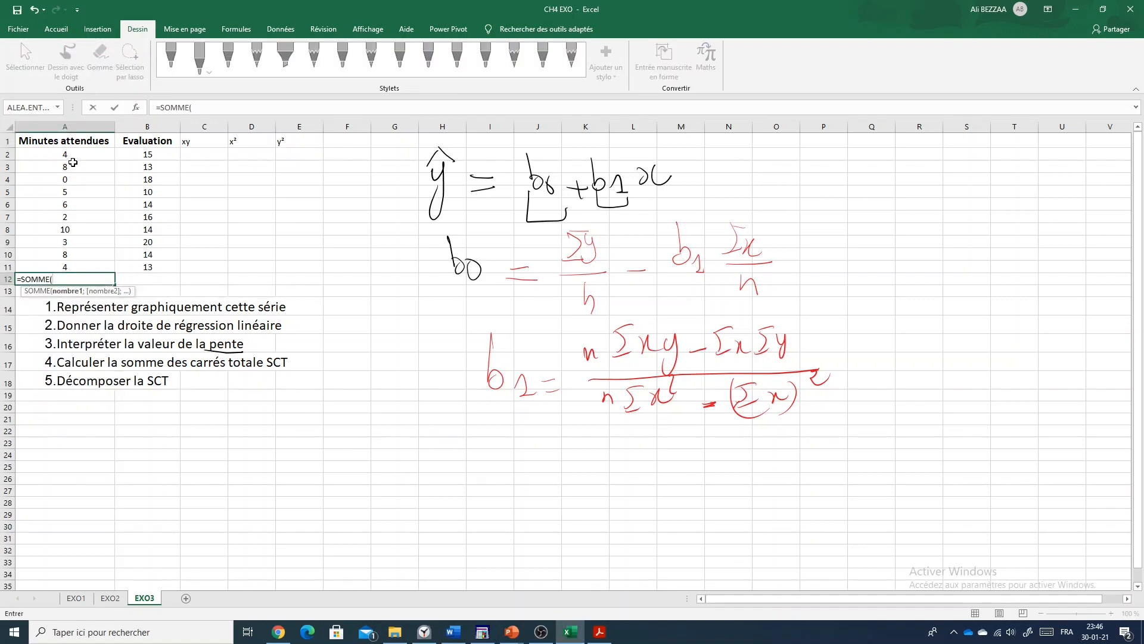
drag(71, 157, 83, 266)
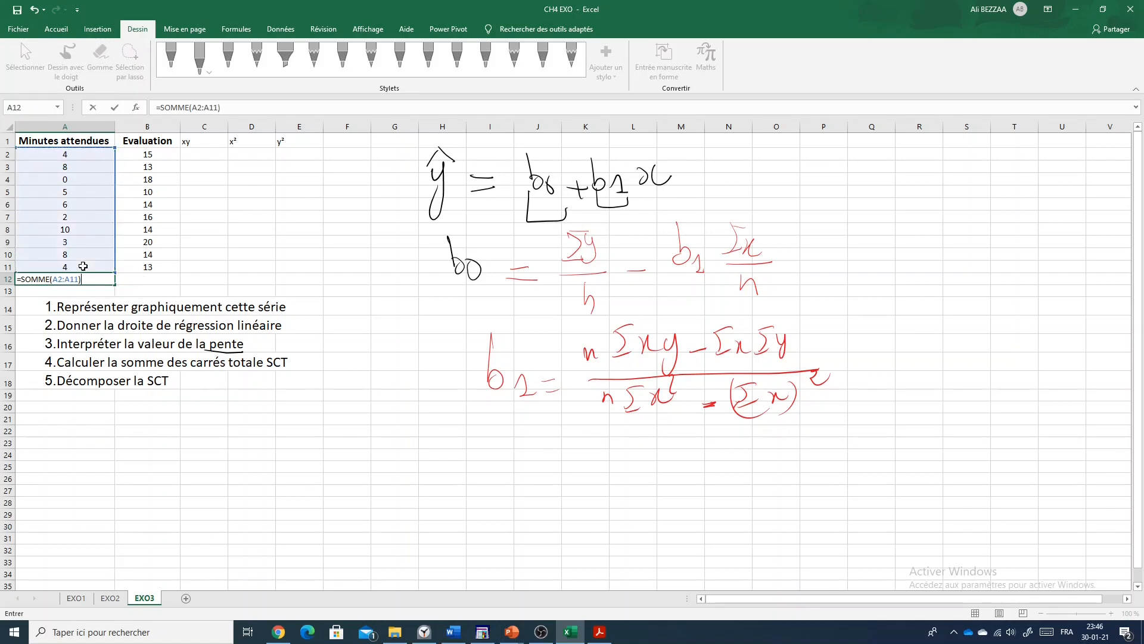
key(Return)
Step: Total the Evaluation column in B12 with =SOMME(B2:B11)
click(156, 283)
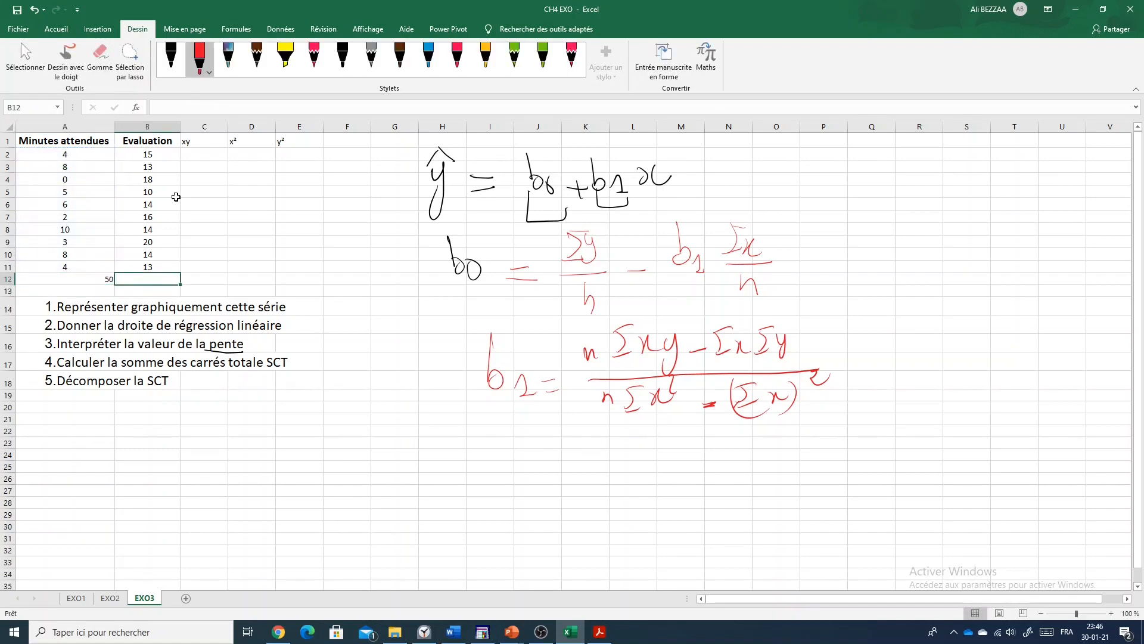
text(=somme)
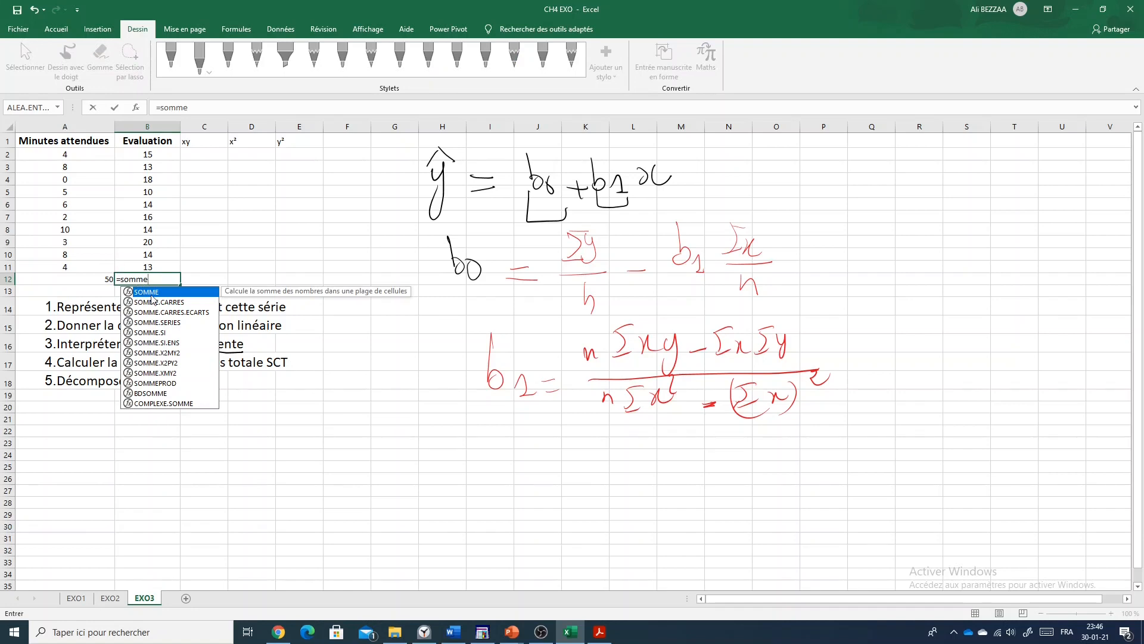
double_click(151, 292)
drag(156, 155, 161, 265)
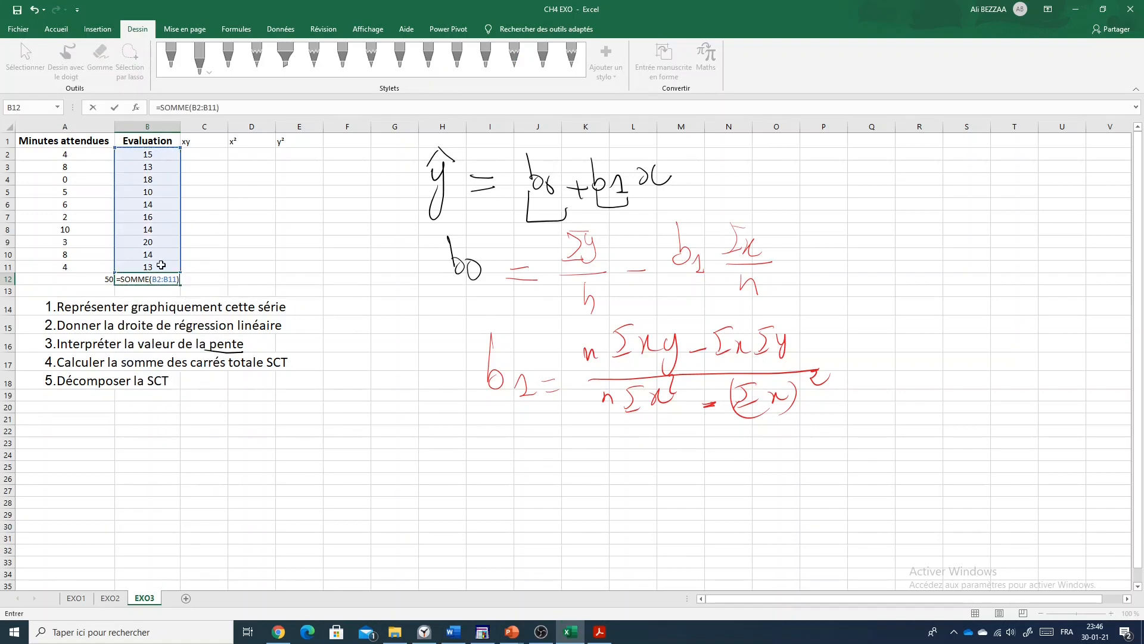
key(Return)
click(205, 277)
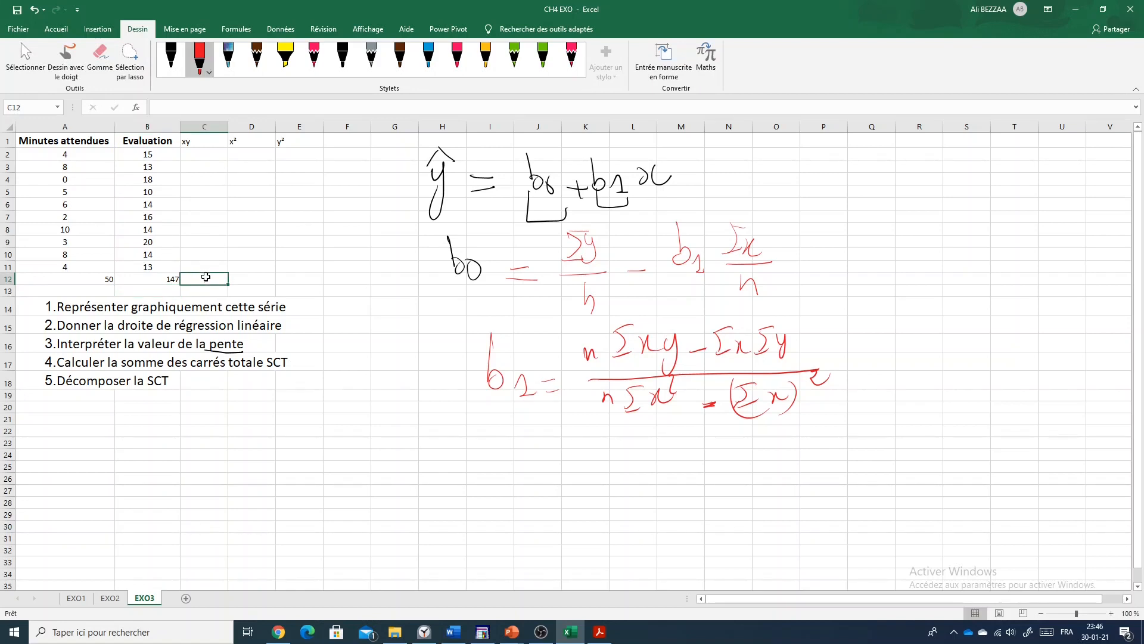
text(=som)
key(BackSpace)
key(BackSpace)
key(BackSpace)
key(BackSpace)
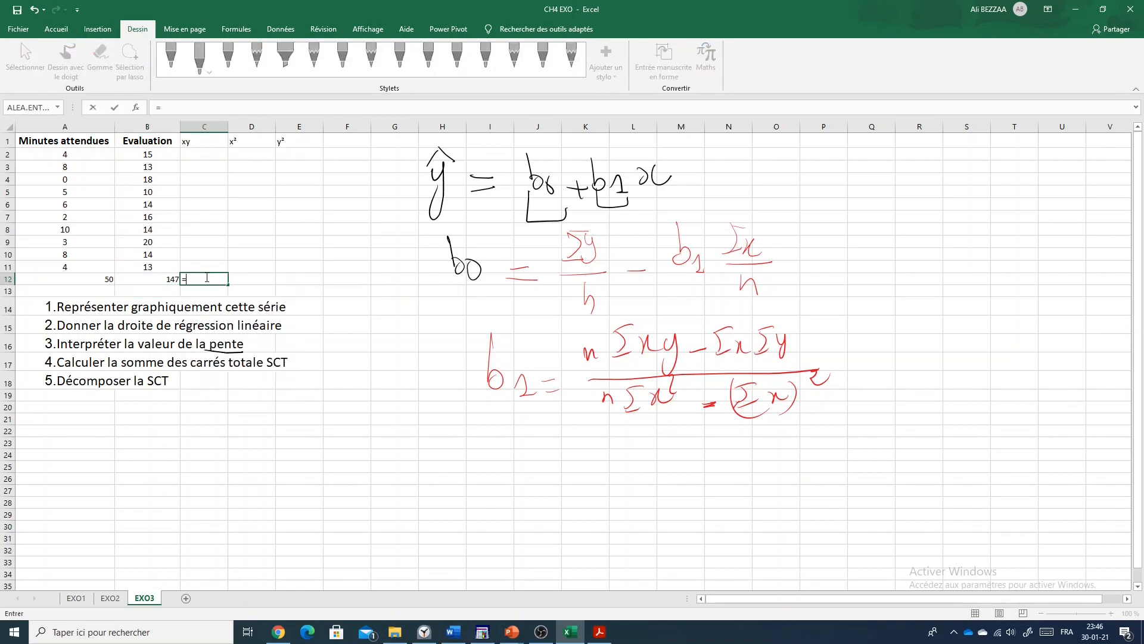
Step: Fill the SOMME formula from B12 across to C12:E12
click(165, 284)
drag(180, 284, 315, 281)
Step: Format the totals in A12:E12 as centred, bold, 12-point red text
click(79, 278)
drag(80, 279, 310, 280)
click(58, 30)
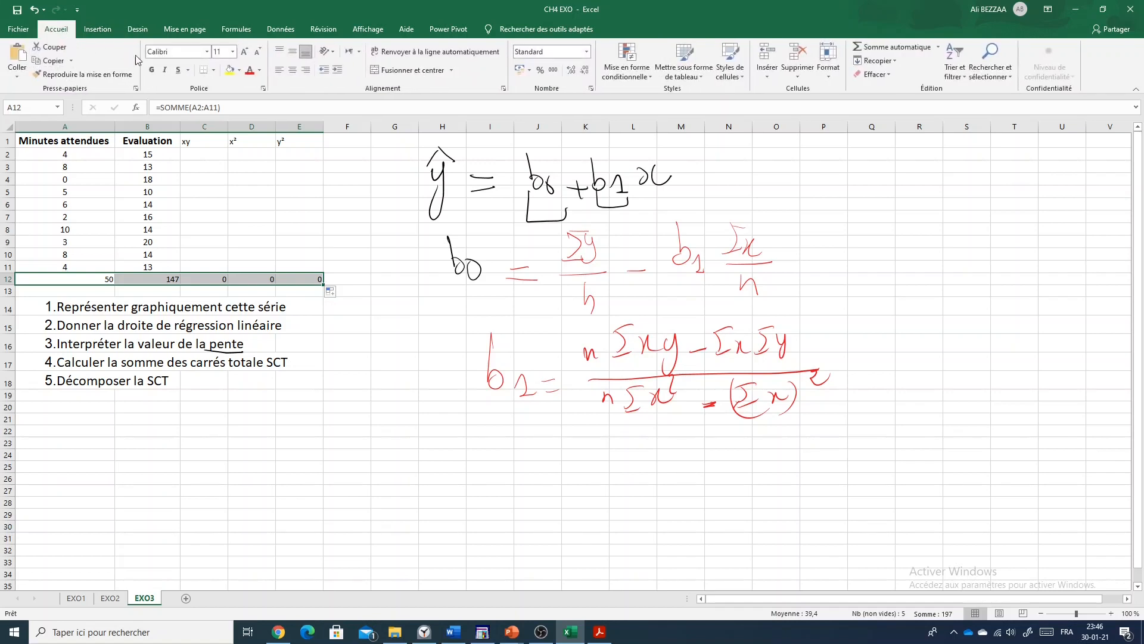
click(293, 69)
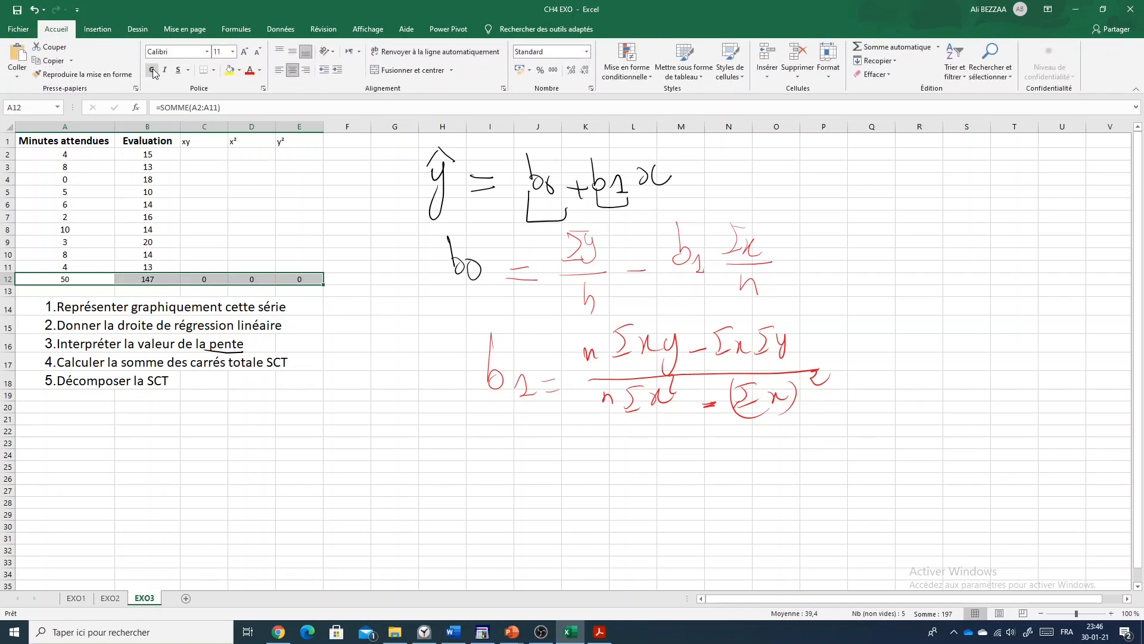
click(152, 69)
click(244, 51)
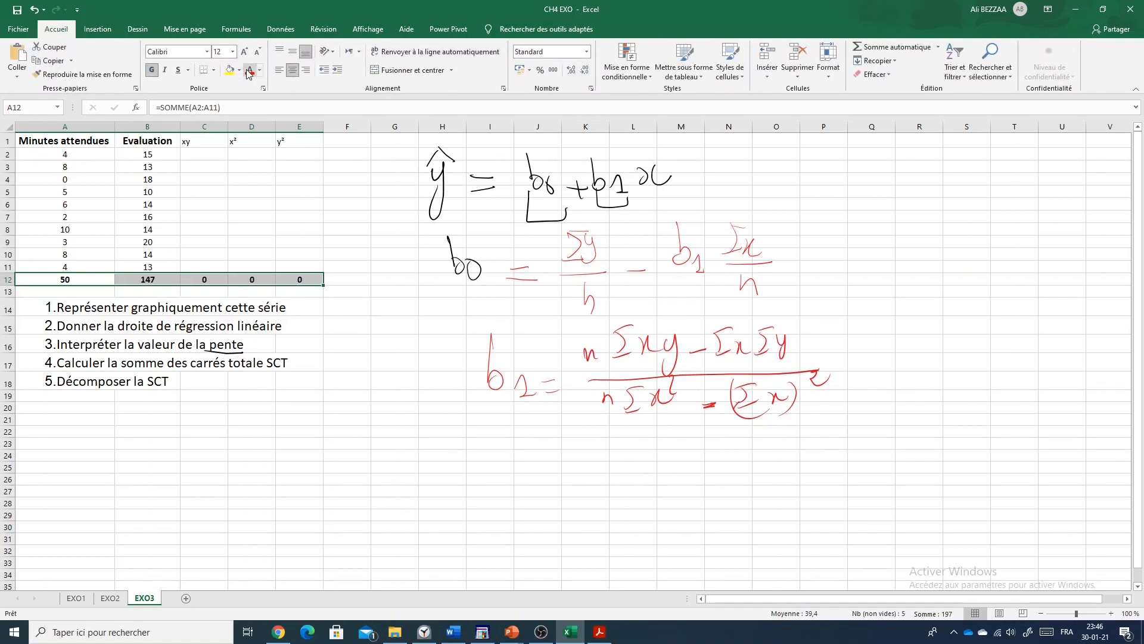
click(287, 238)
Step: Calculate the first xy product in C2 with the formula =A2*B2
click(209, 156)
text(=)
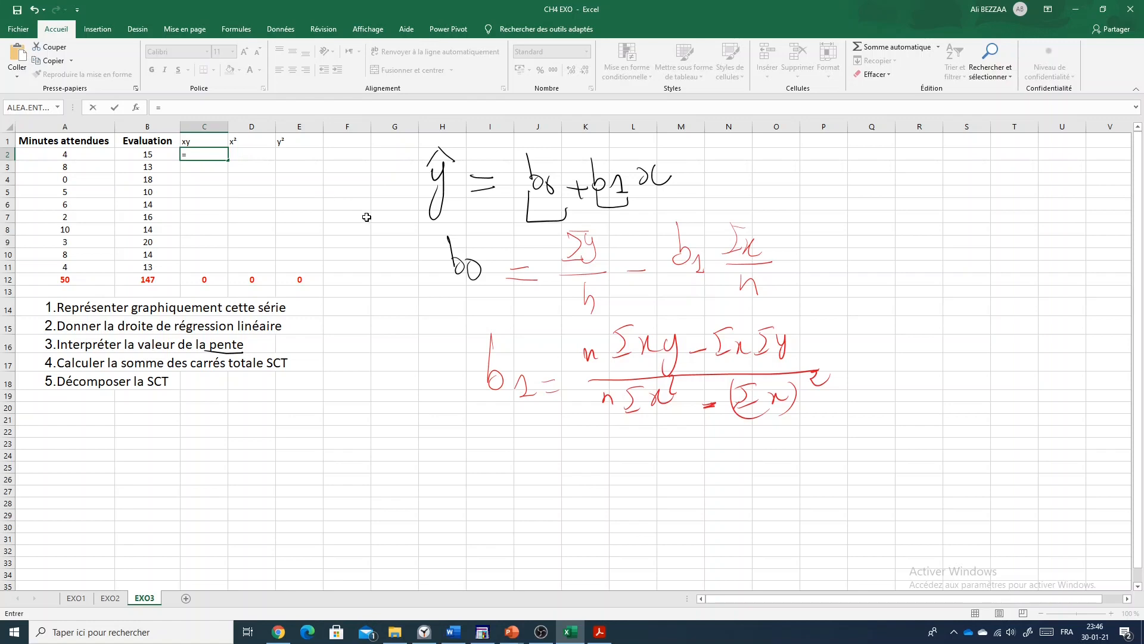
click(108, 159)
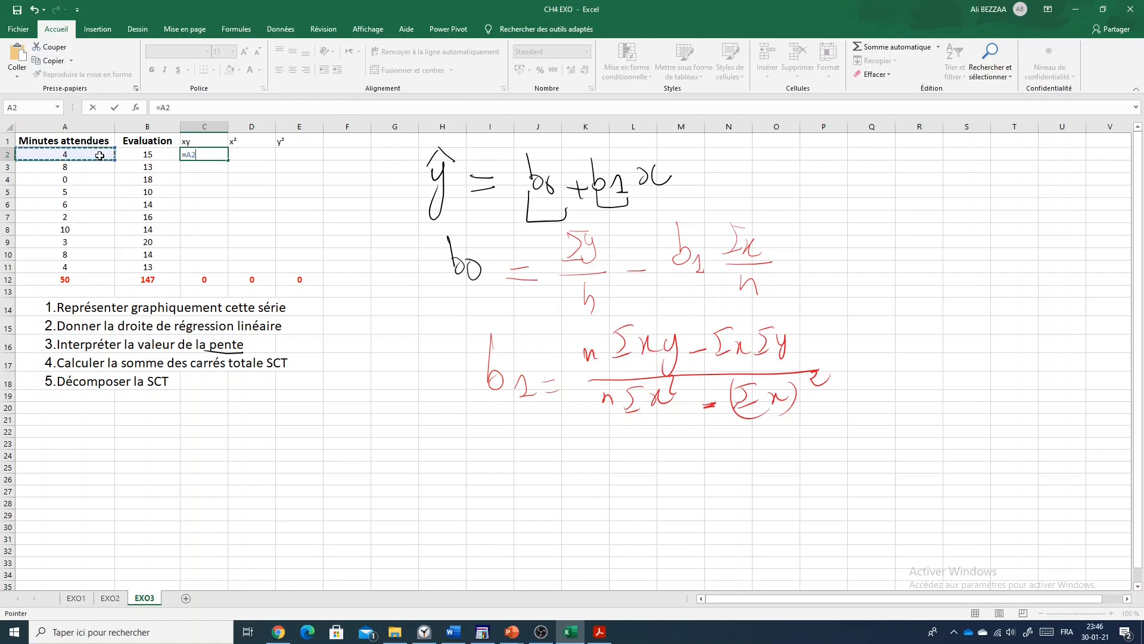
text(*)
click(163, 156)
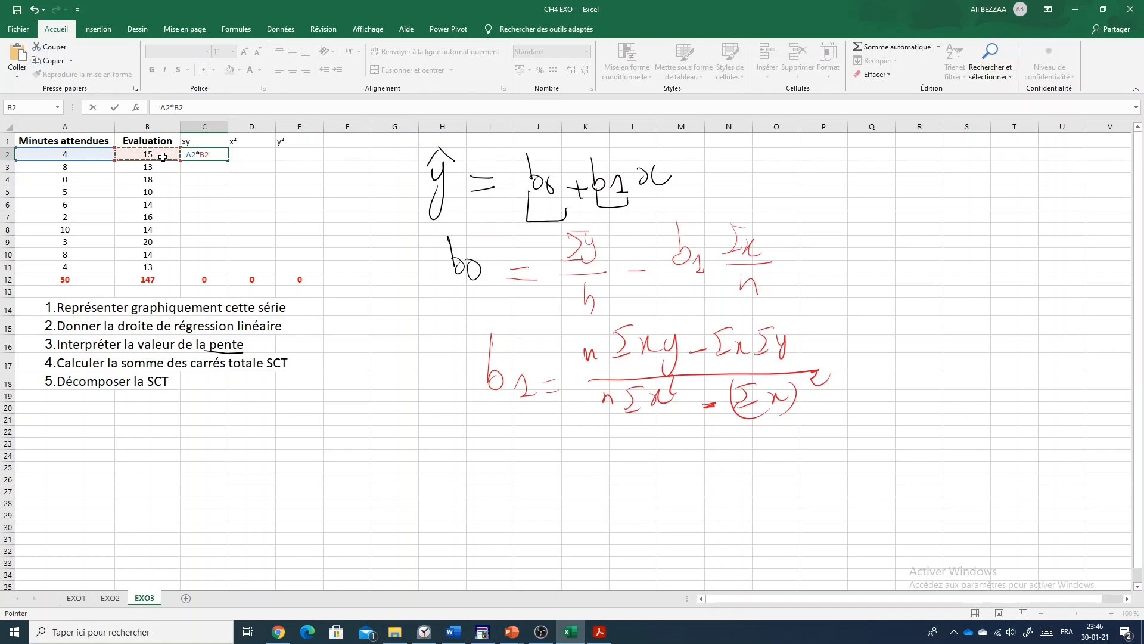
key(Return)
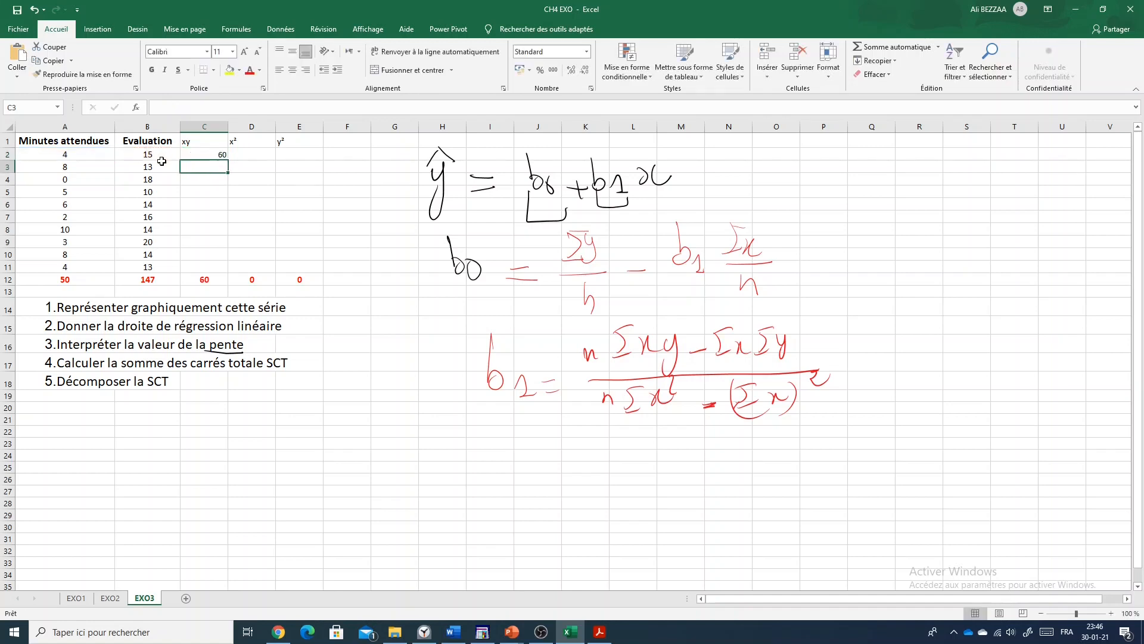
Step: Enter =A3*B3 in C3 and fill the formula down through C11 to complete the xy column
text(=)
click(88, 166)
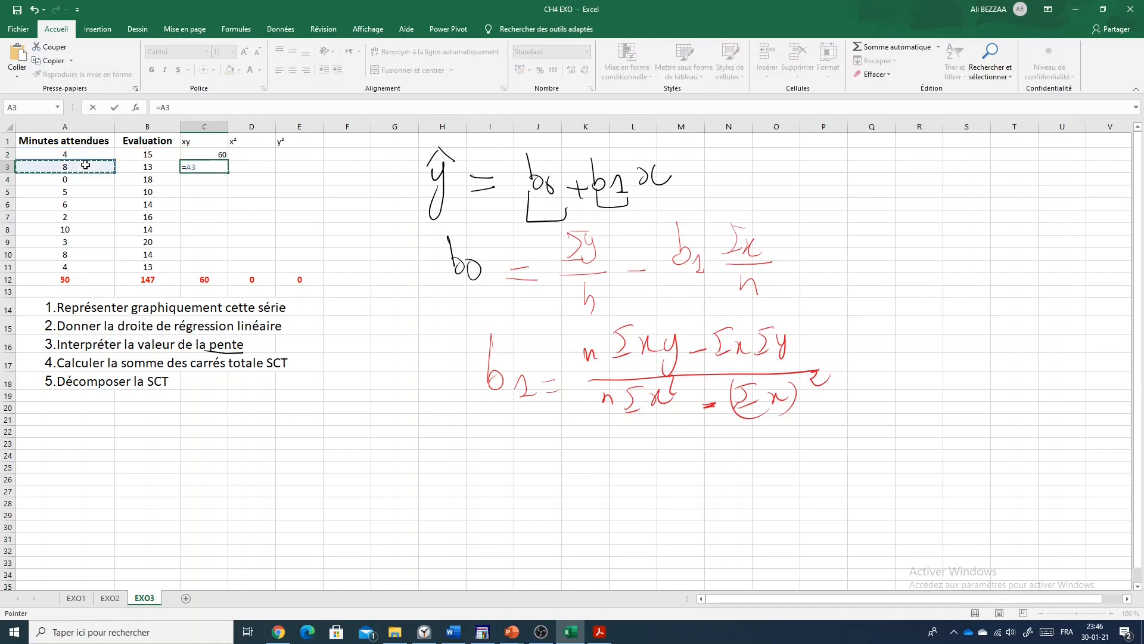
text(*)
click(145, 167)
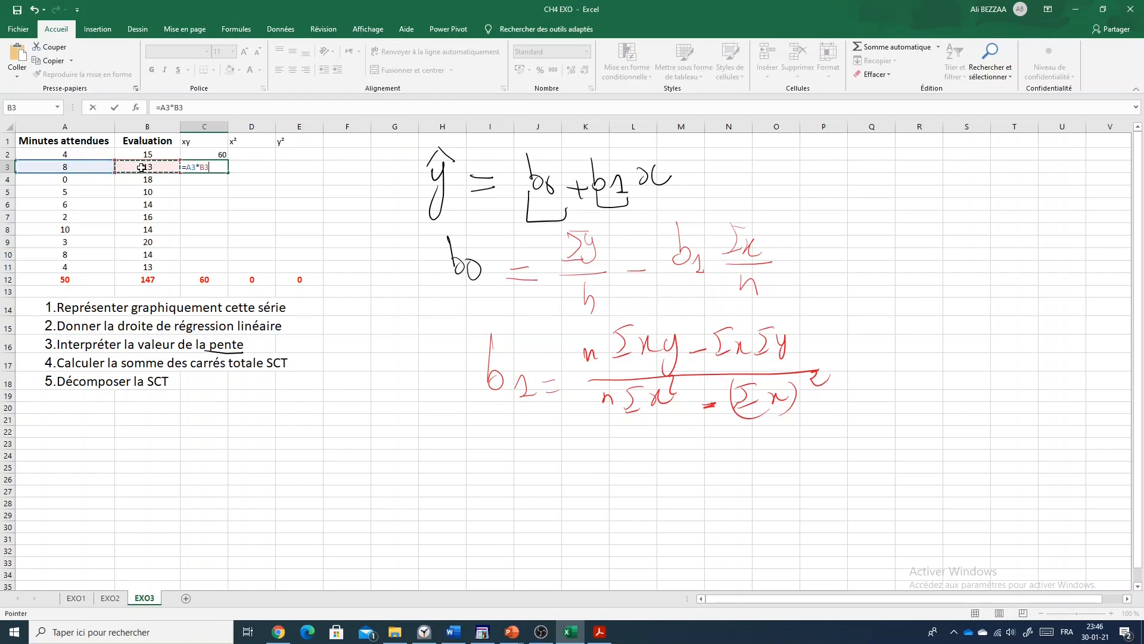
key(Return)
click(222, 168)
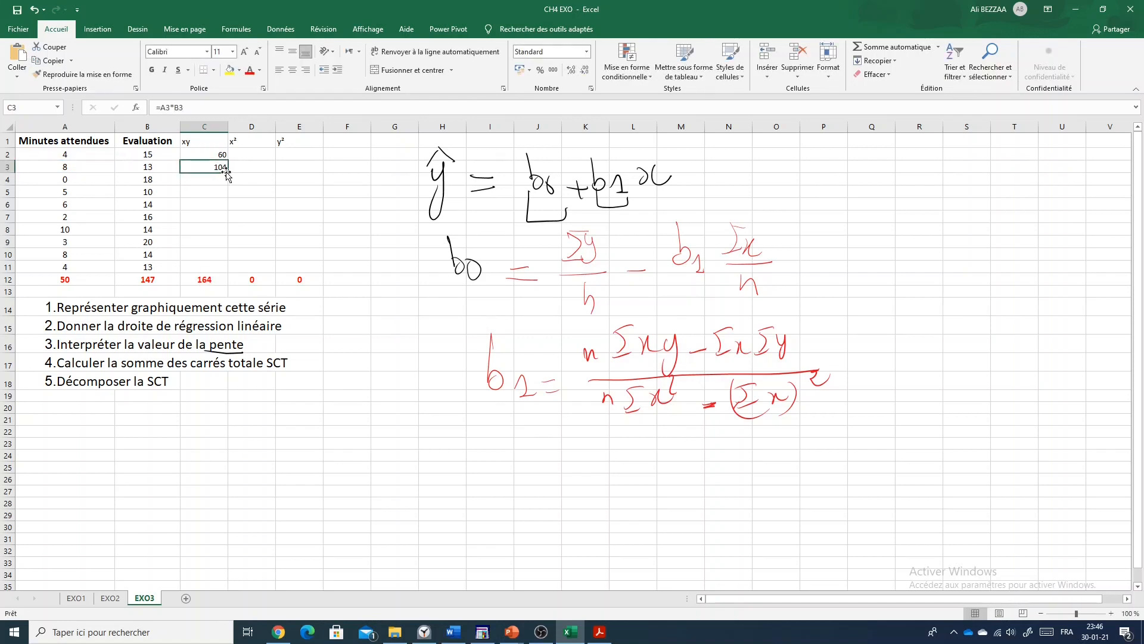
drag(227, 173, 220, 271)
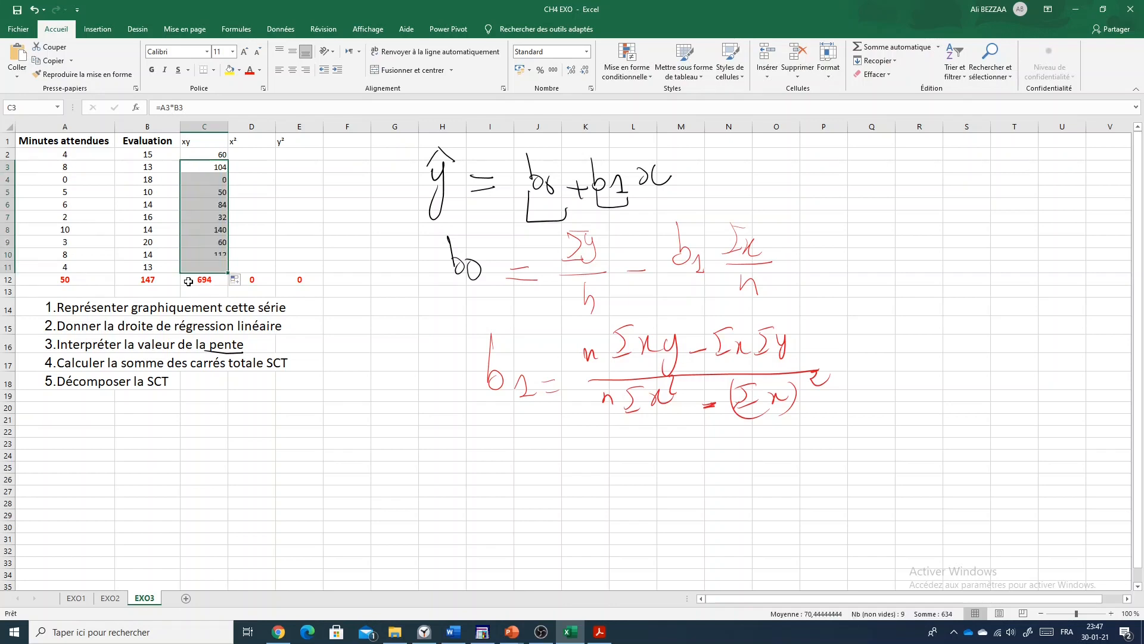
click(211, 280)
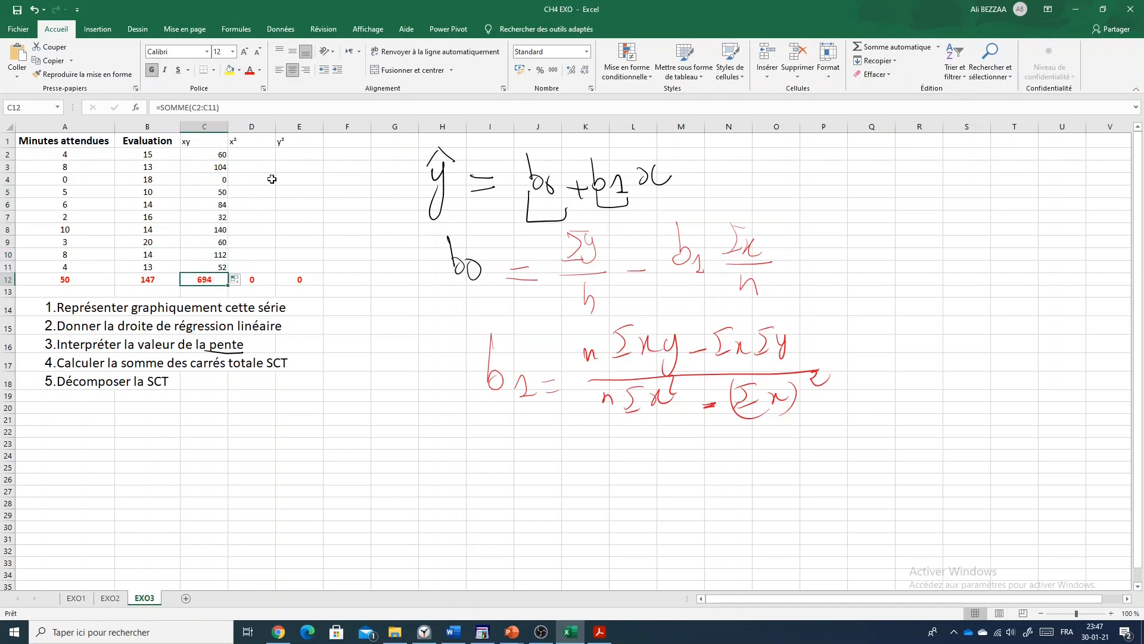
Step: Calculate the first x² value in D2 with the formula =A2*A2
click(267, 159)
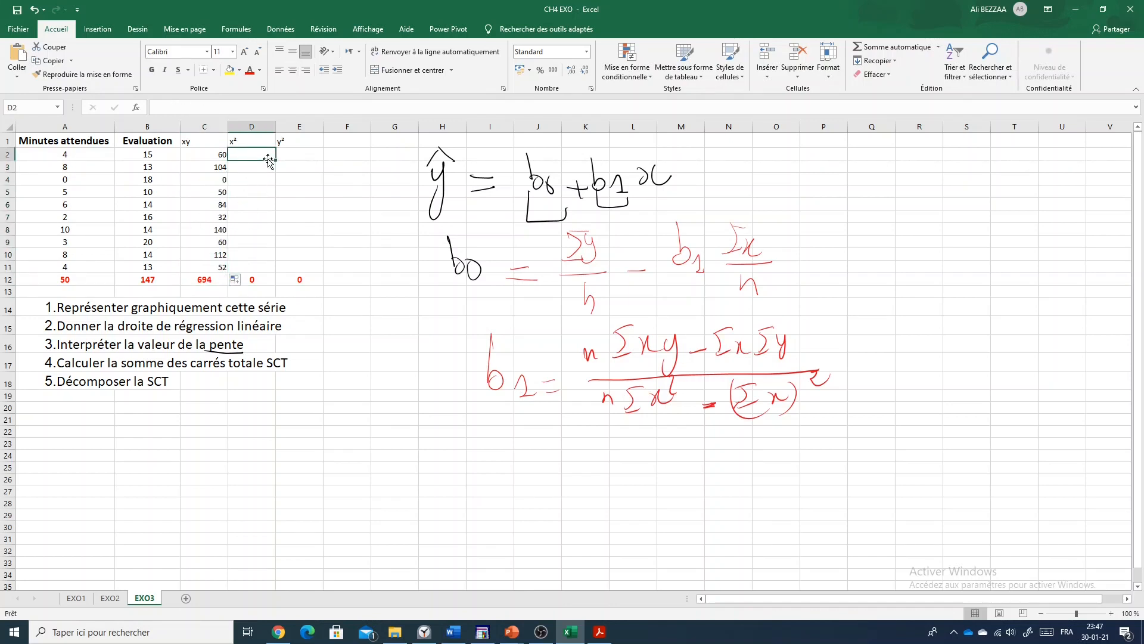
text(=)
click(96, 152)
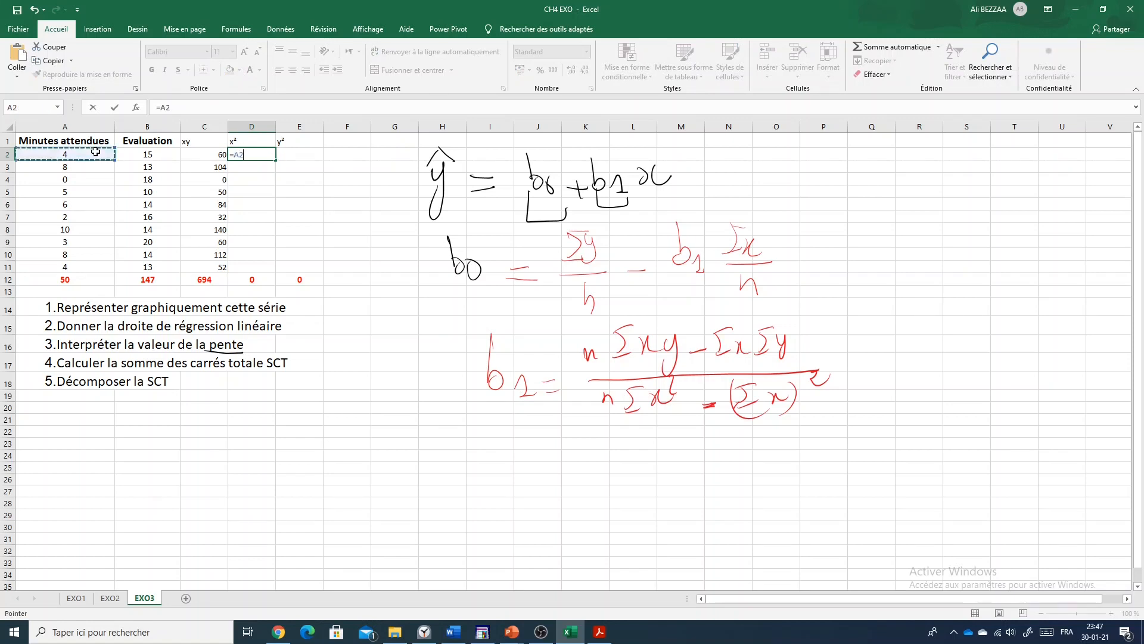
text(*)
click(65, 154)
key(Return)
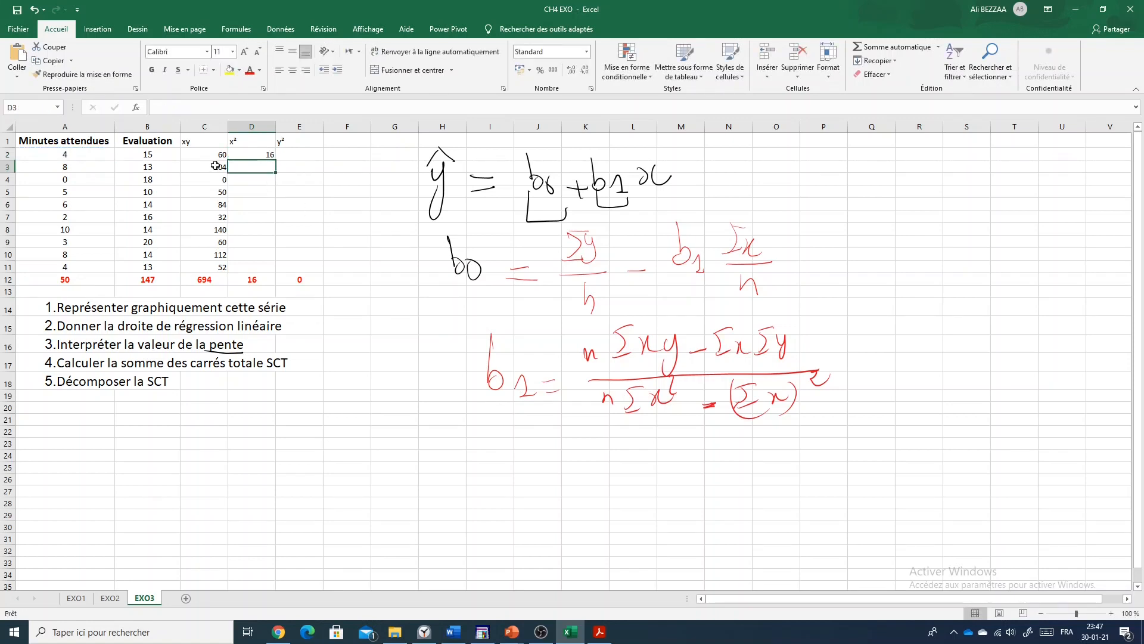
Step: Enter =A3*A3 in D3 and fill the formula down through D11 to complete the x² column
text(=)
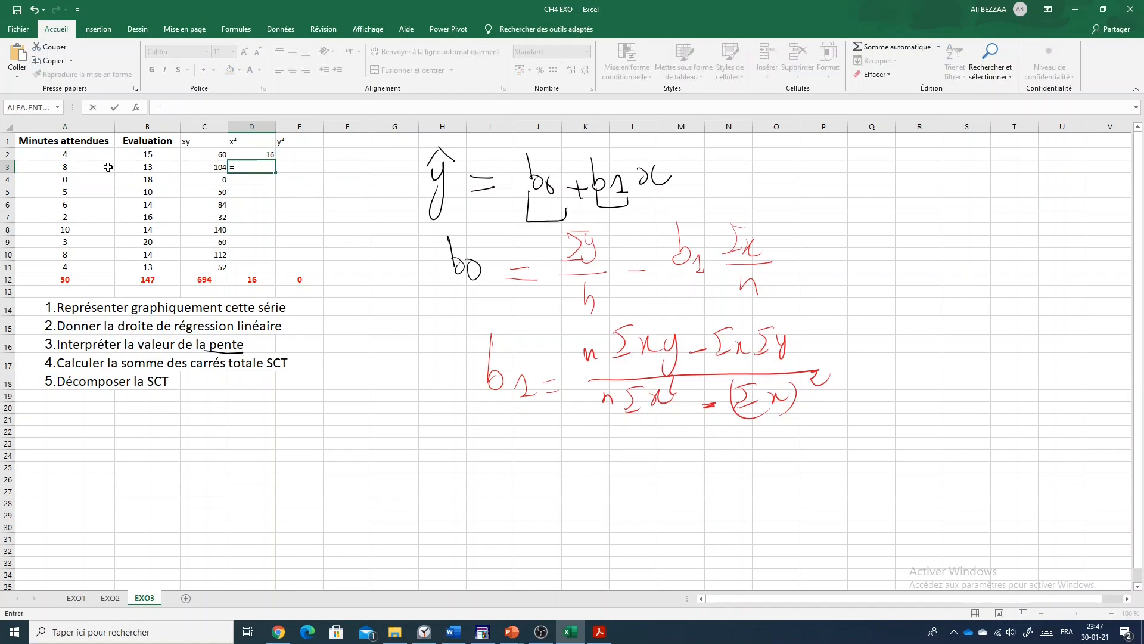
click(110, 167)
text(*)
click(109, 167)
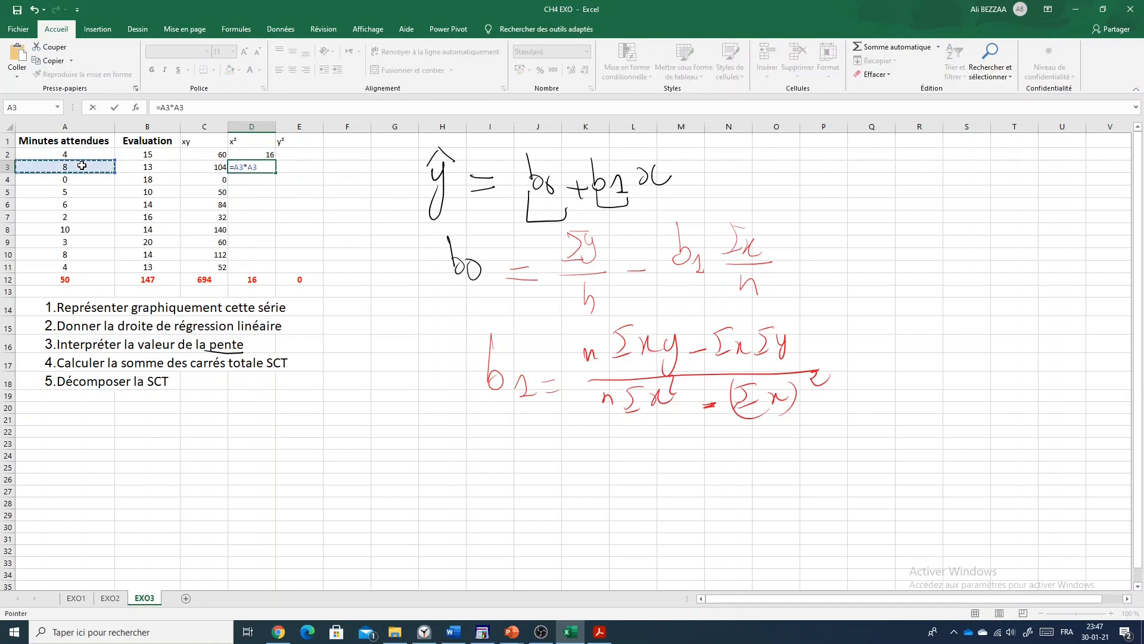
key(Return)
click(269, 168)
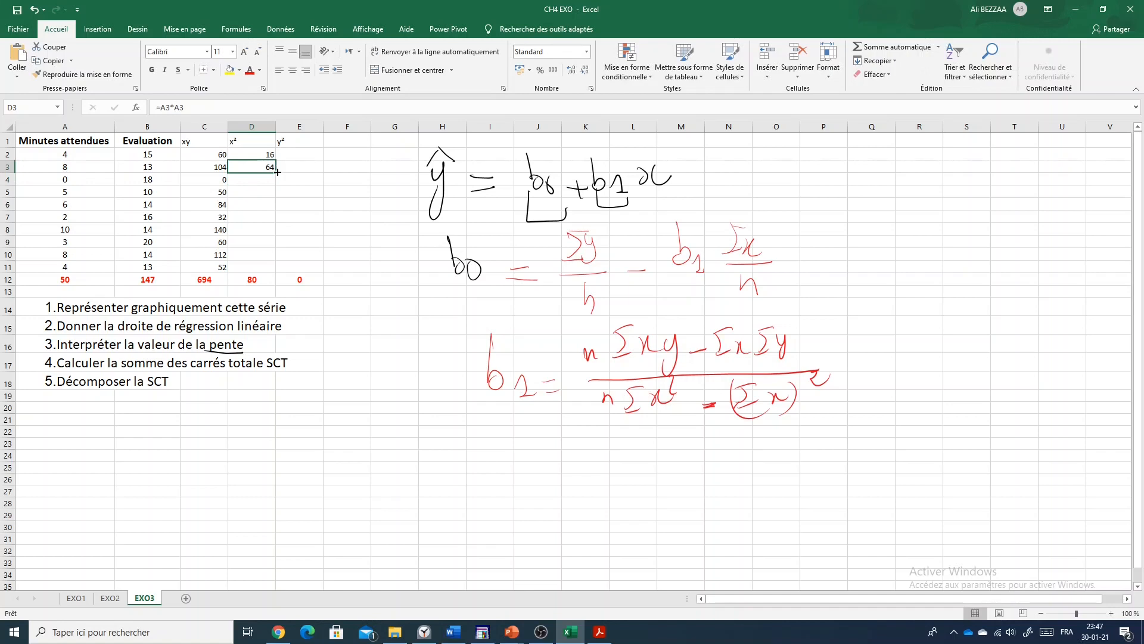
drag(277, 171, 277, 270)
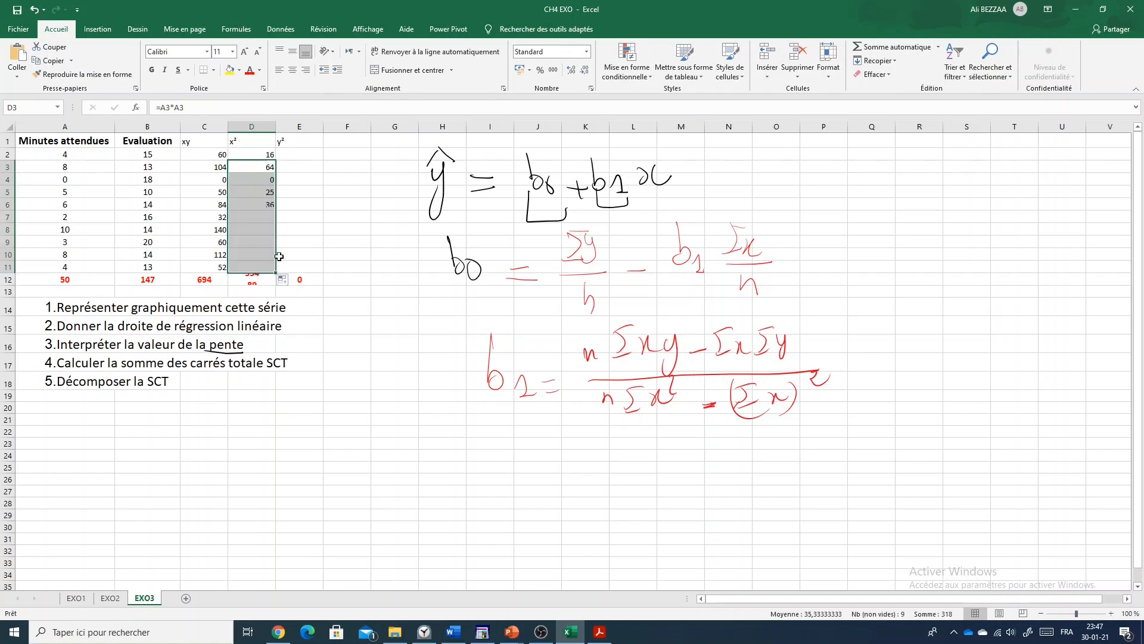
Step: Enter =B2*B2 in E2 and fill the formula down through E11 to complete the y² column
click(304, 155)
text(=)
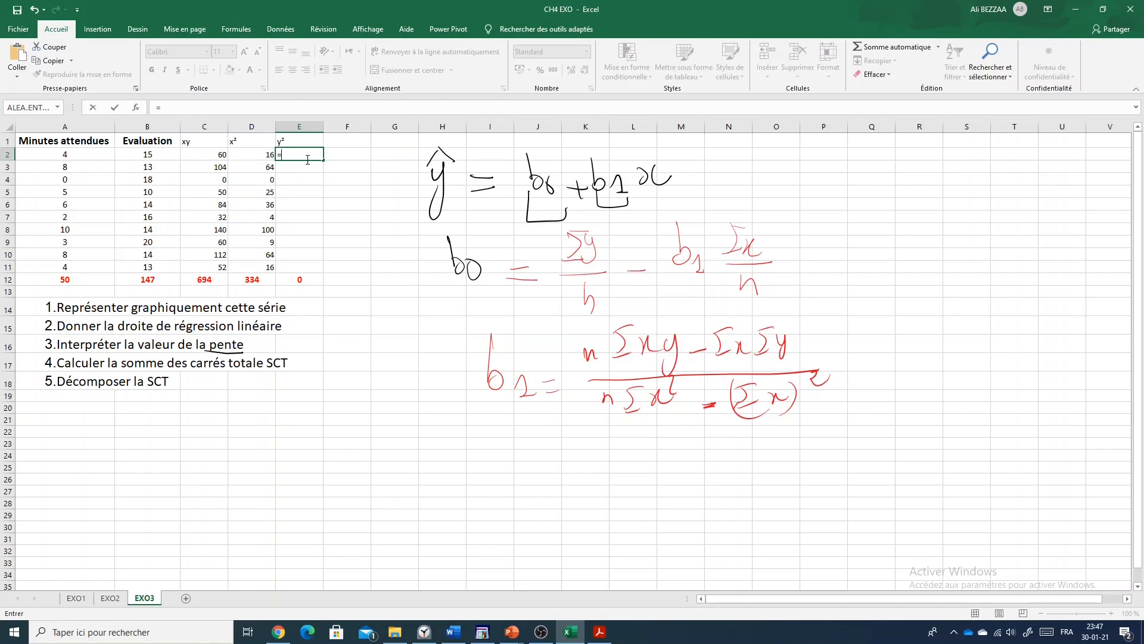
click(159, 153)
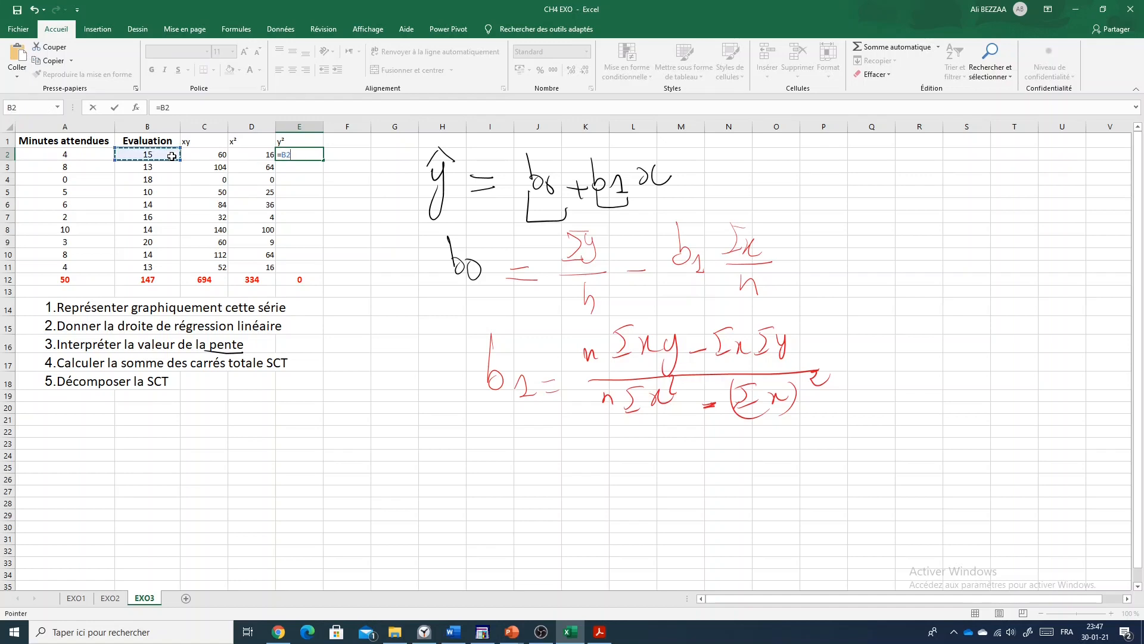
text(*)
click(150, 152)
key(Return)
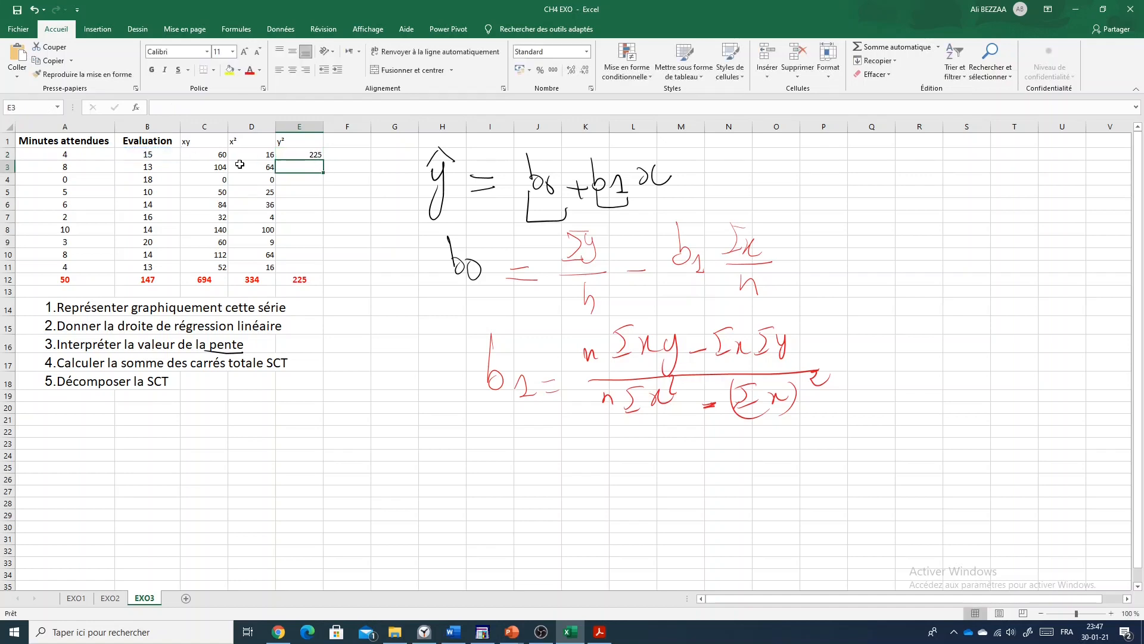
click(307, 156)
drag(324, 160, 323, 271)
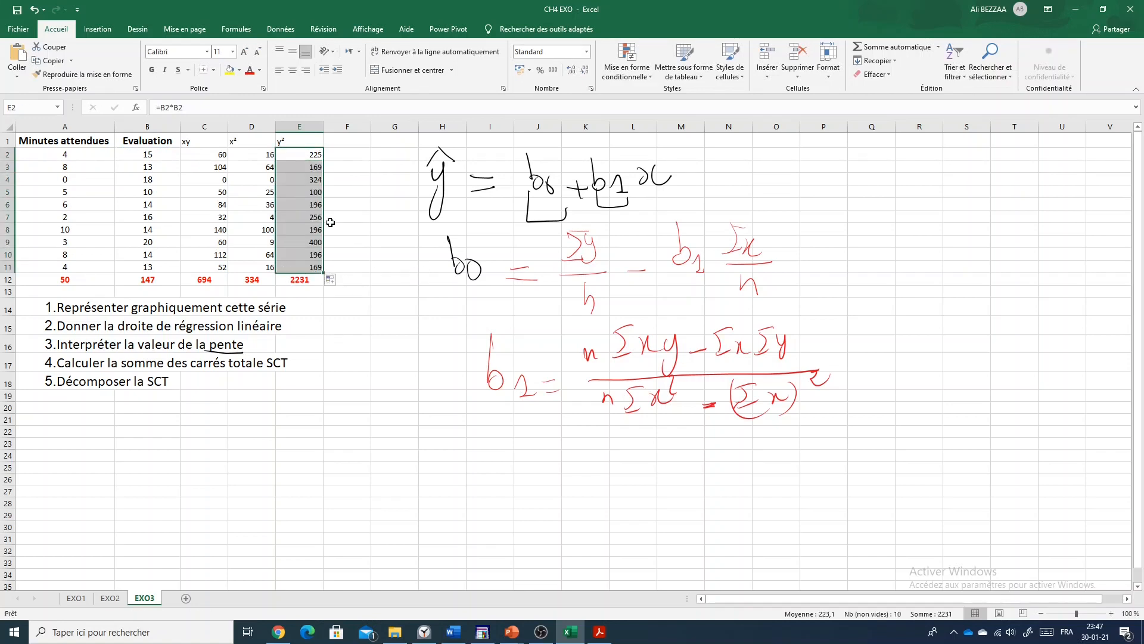
click(354, 219)
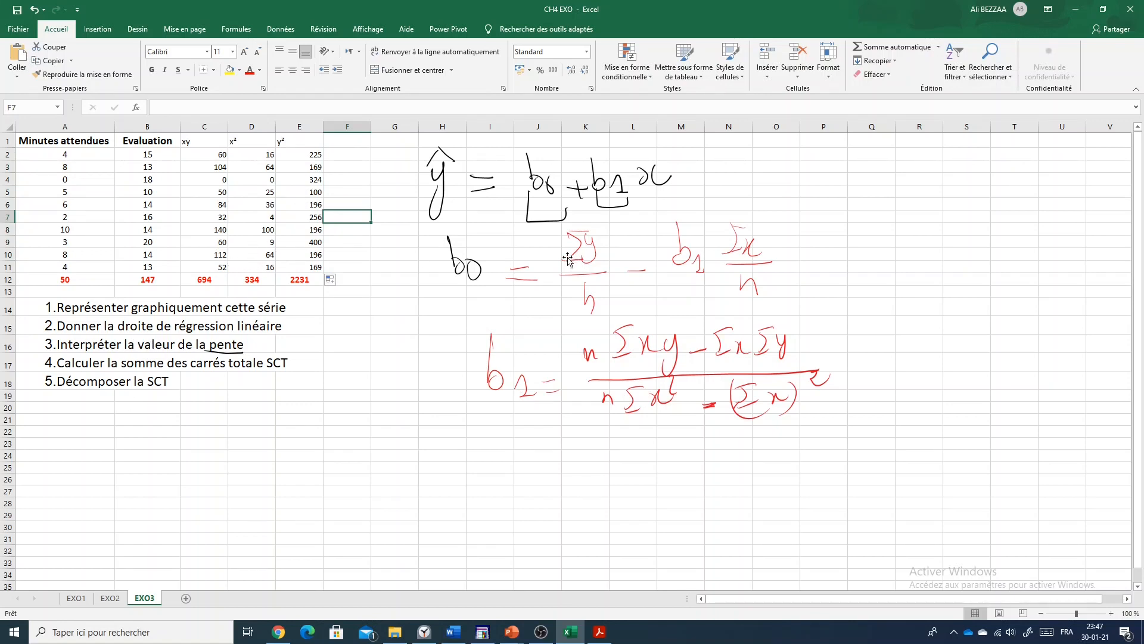
click(410, 429)
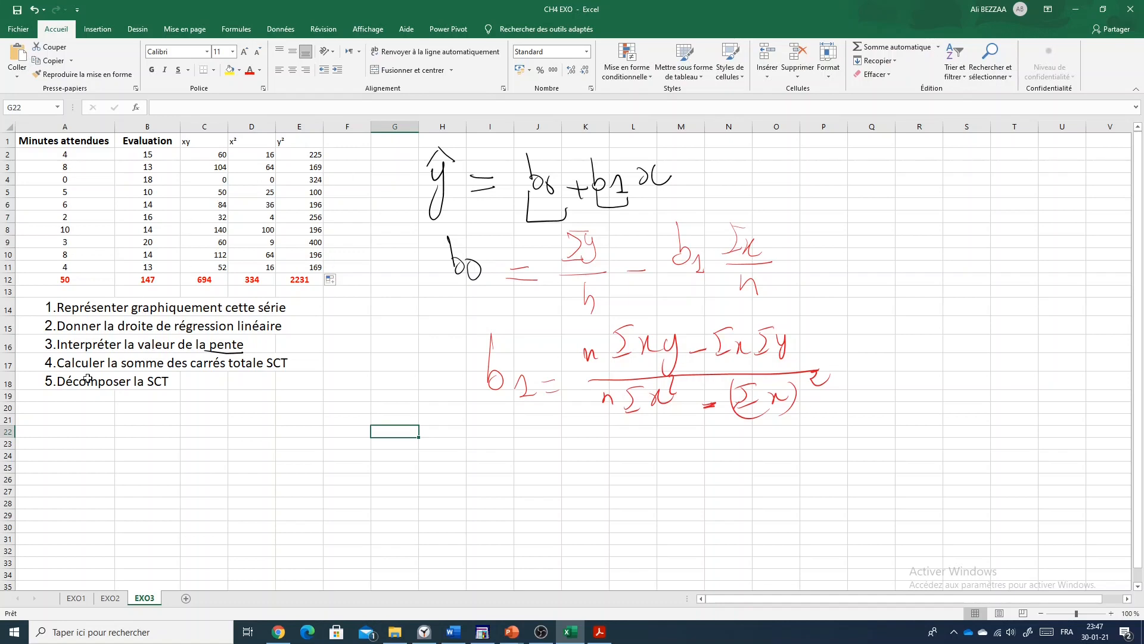
click(224, 489)
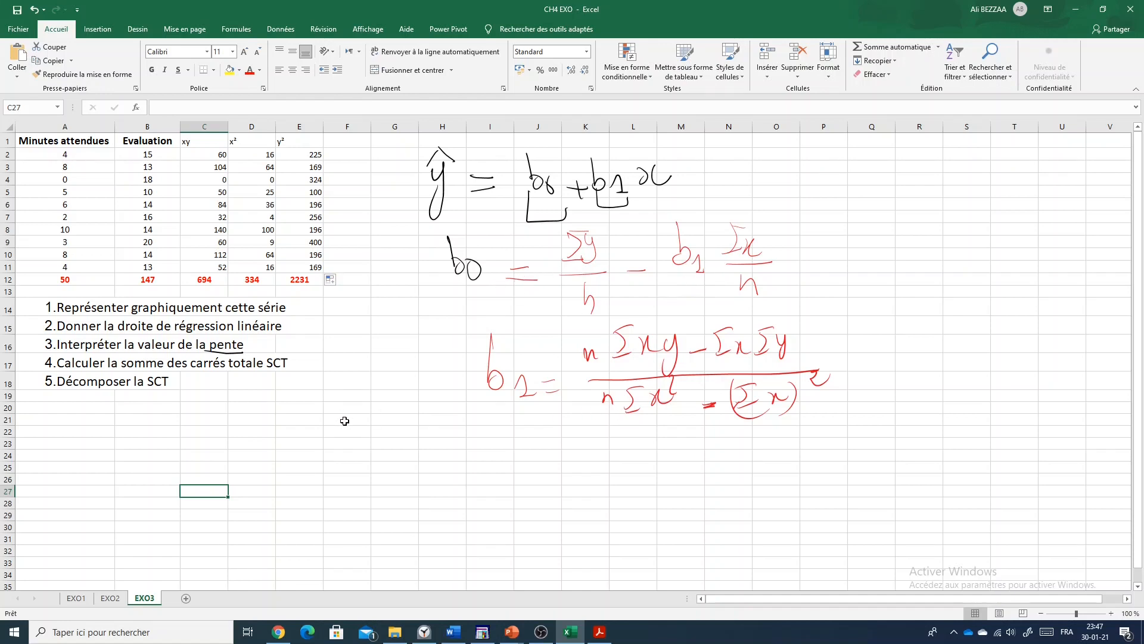
Step: Start the numerical slope calculation by handwriting "b1 =" in blue ink below the b1 formula
click(137, 29)
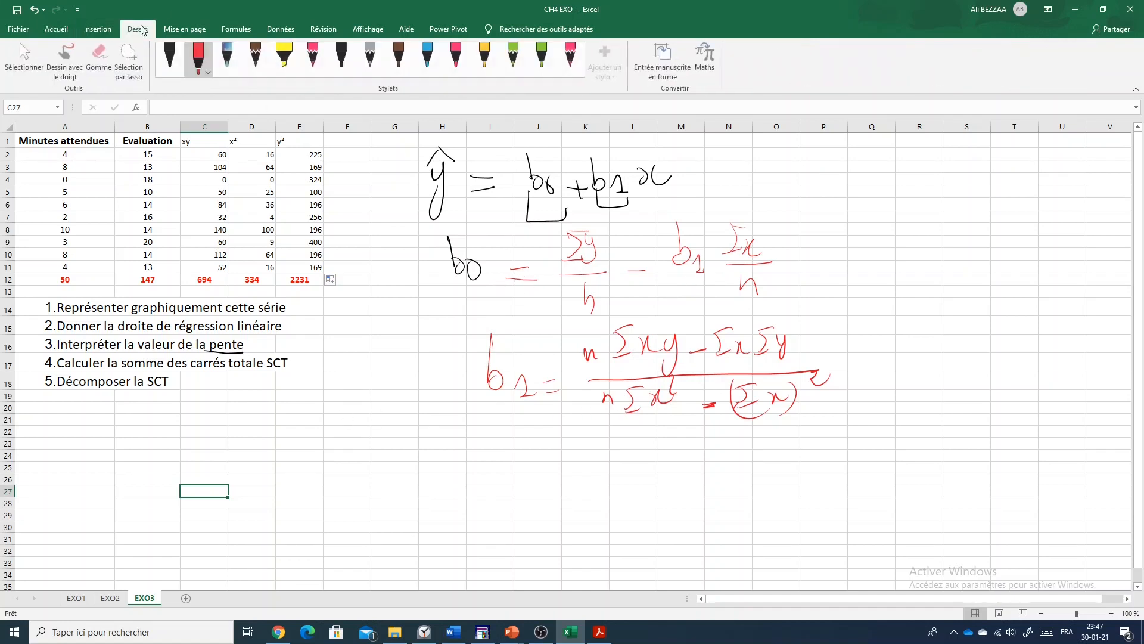
click(436, 67)
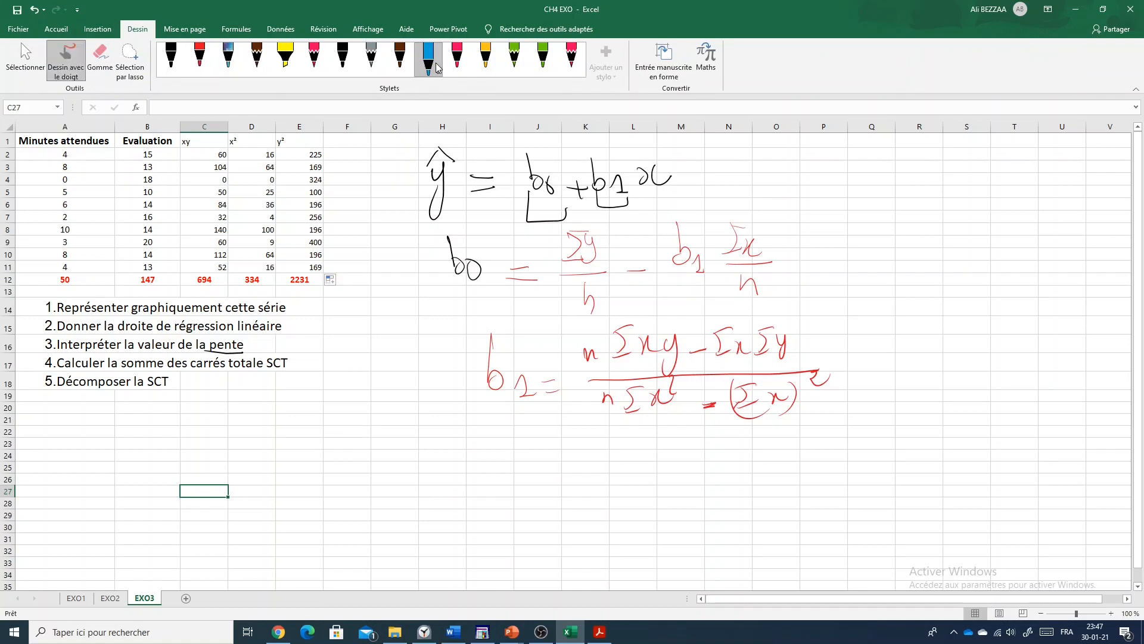
drag(468, 437, 479, 477)
drag(505, 481, 512, 468)
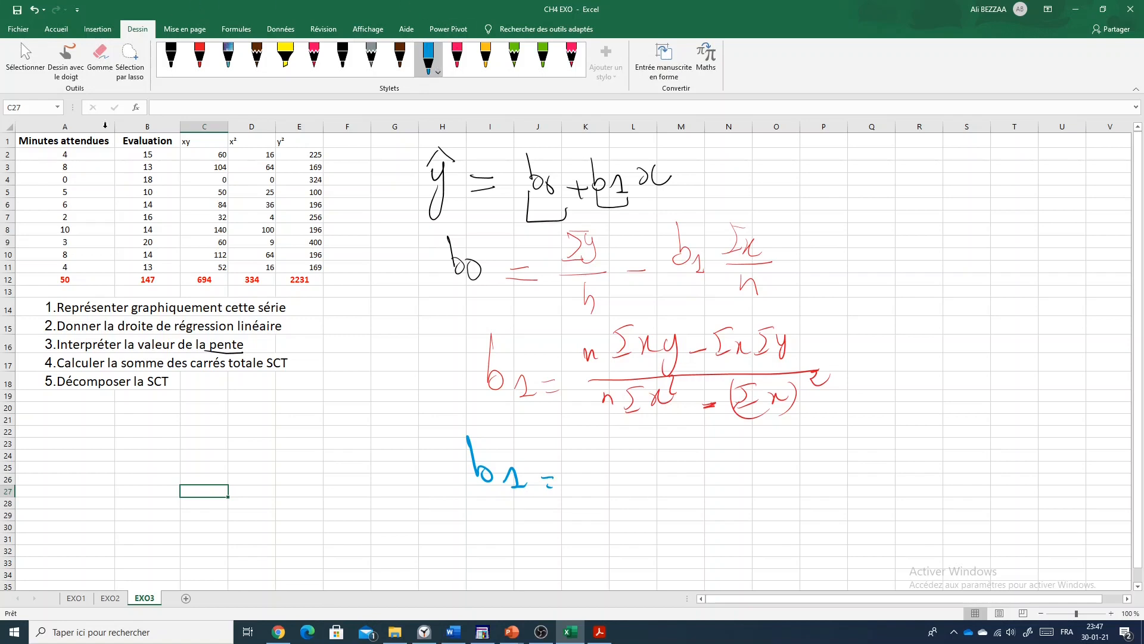
Step: Count the observations in the Minutes attendues column one by one, from A2 to A11
click(60, 154)
click(63, 166)
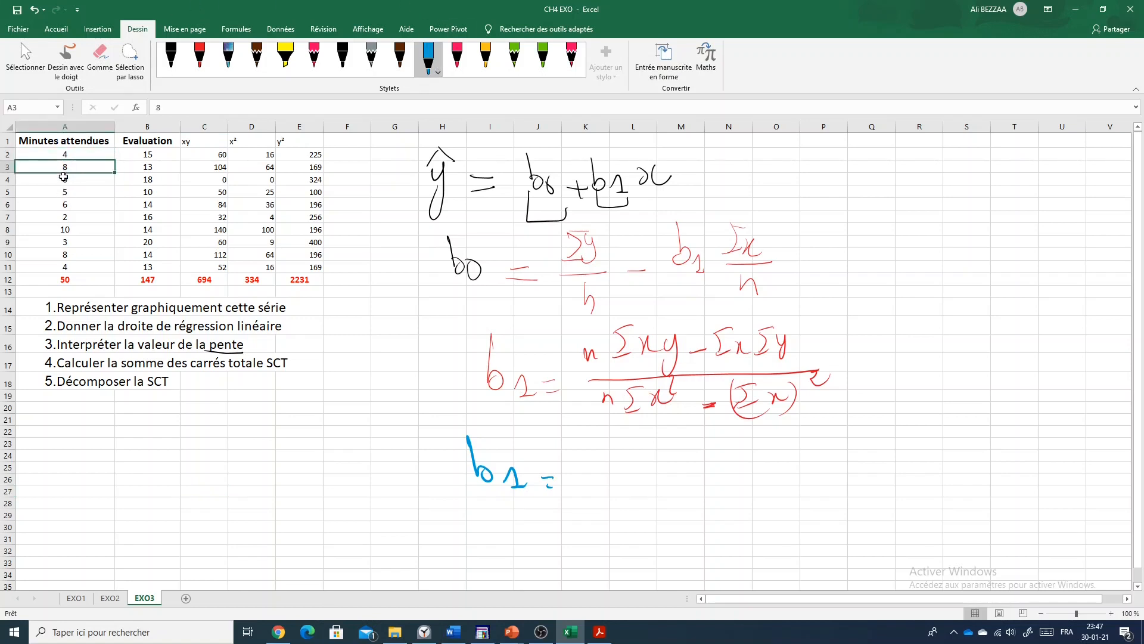
click(64, 179)
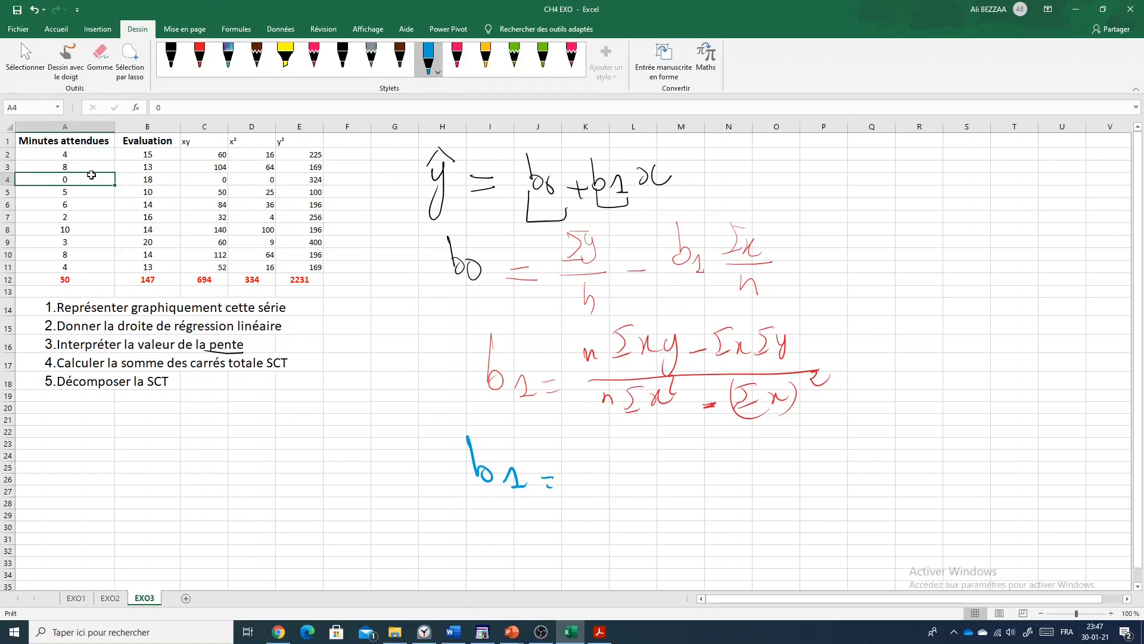
click(65, 193)
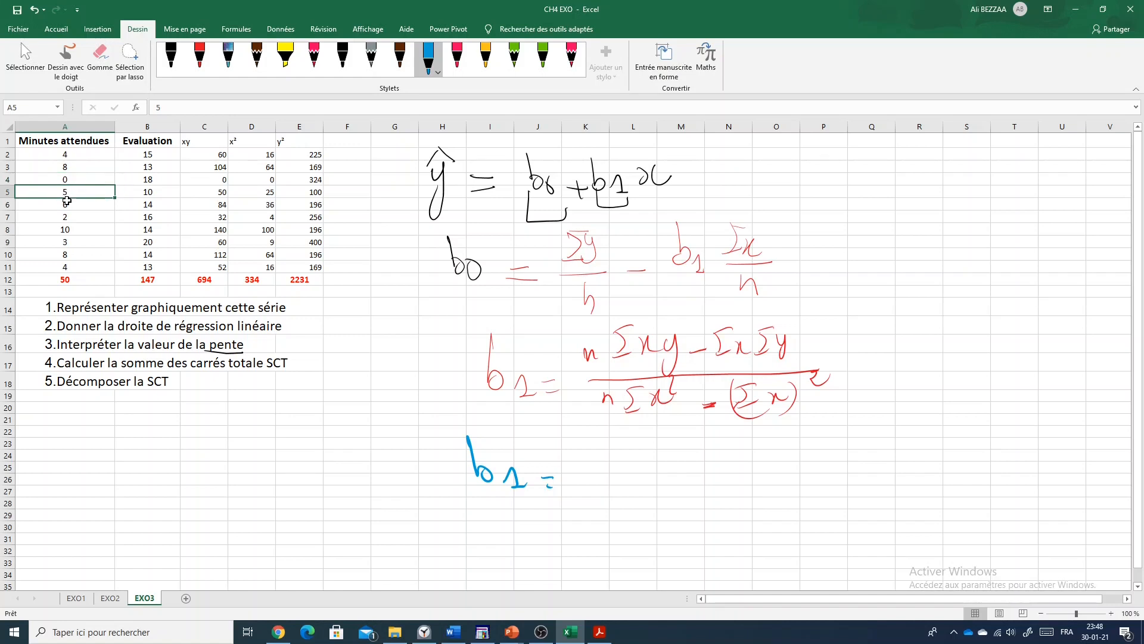
click(67, 205)
click(68, 217)
click(70, 229)
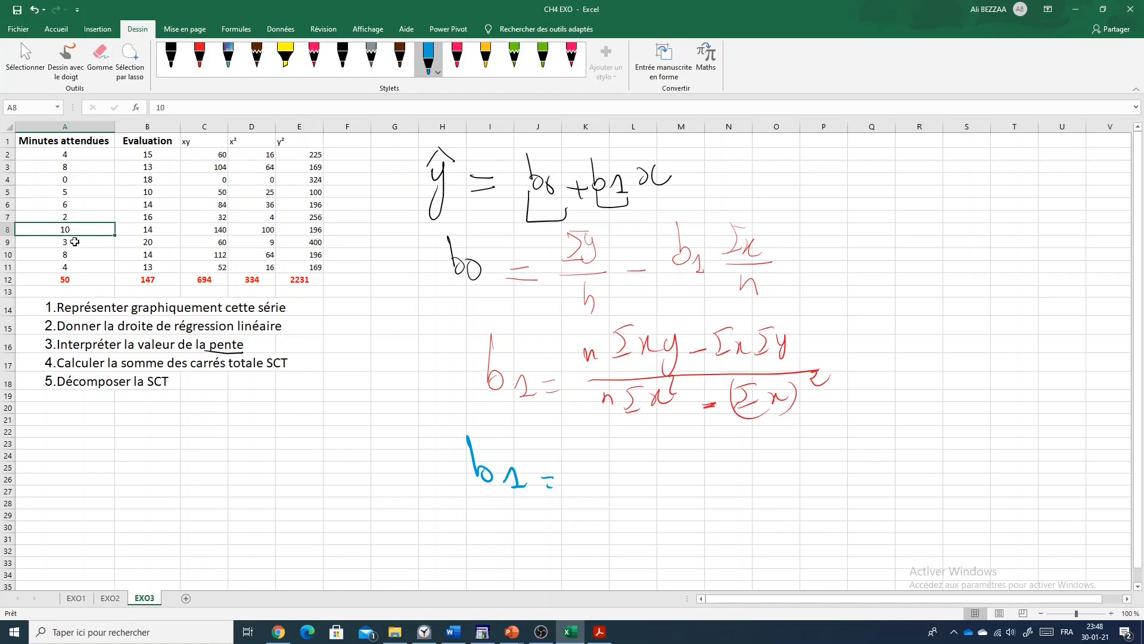
click(75, 241)
click(76, 254)
click(81, 266)
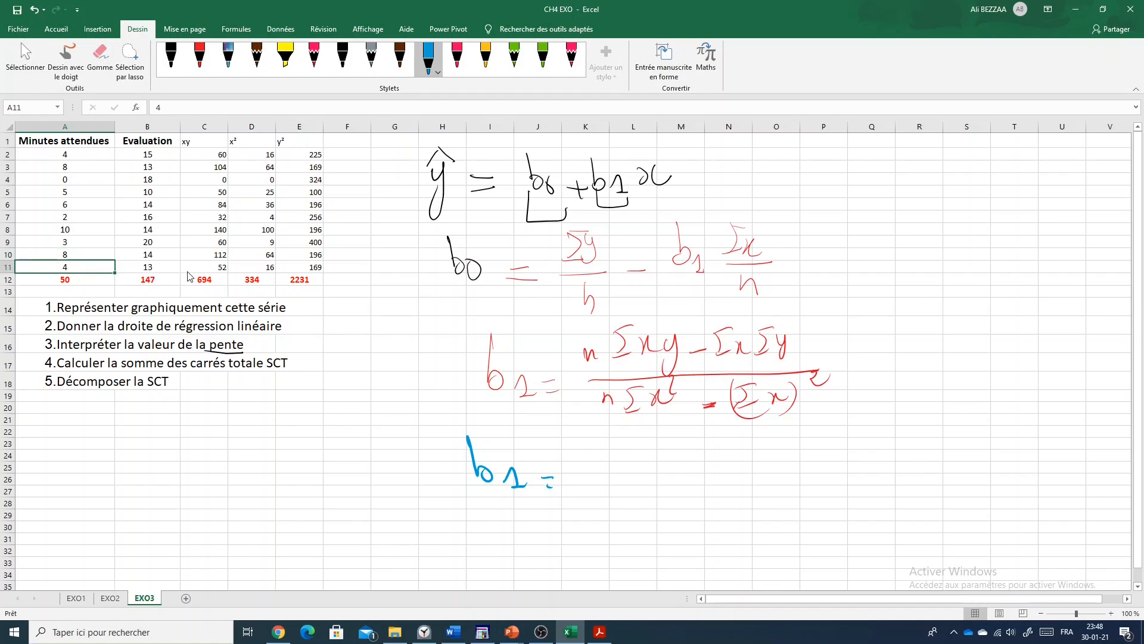
Step: Handwrite the b1 numerator 10×694 − 50×147 after the equals sign and draw a fraction bar beneath it
mouse_move(596, 455)
mouse_down()
mouse_move(606, 470)
mouse_move(623, 464)
mouse_up()
drag(627, 452, 648, 463)
click(198, 282)
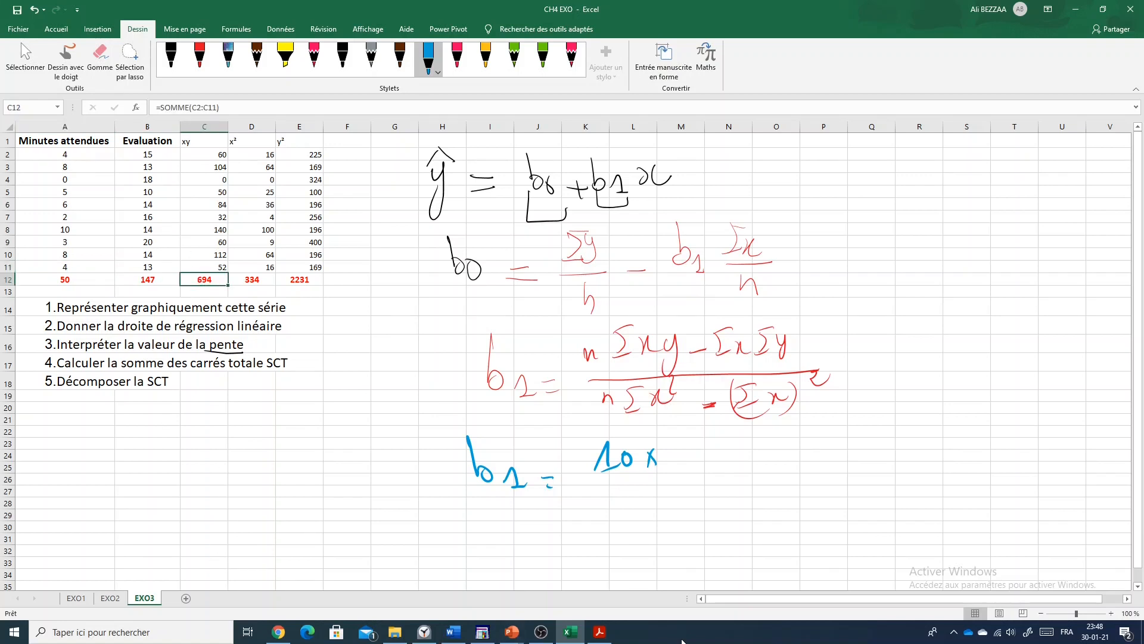
mouse_move(675, 436)
mouse_down()
mouse_move(666, 468)
mouse_move(686, 436)
mouse_move(679, 468)
mouse_move(709, 457)
mouse_up()
drag(707, 450, 709, 471)
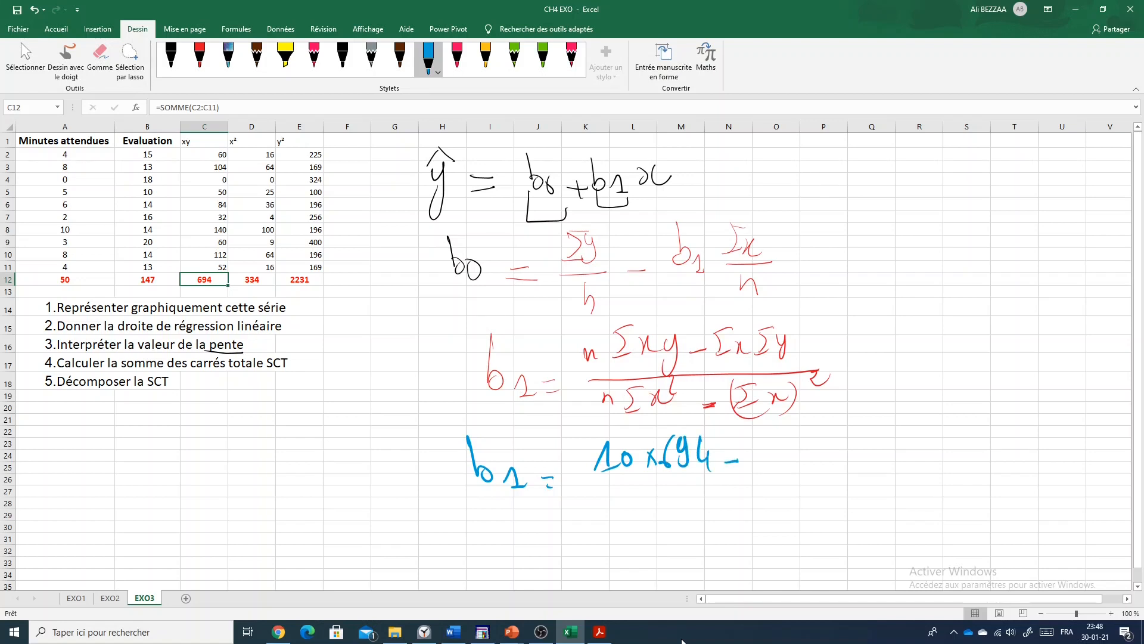
drag(774, 435, 765, 467)
mouse_move(769, 438)
mouse_down()
mouse_move(782, 433)
mouse_move(781, 445)
mouse_up()
mouse_move(792, 443)
mouse_down()
mouse_move(798, 463)
mouse_move(789, 463)
mouse_move(826, 453)
mouse_up()
drag(834, 434, 842, 461)
drag(841, 436, 851, 459)
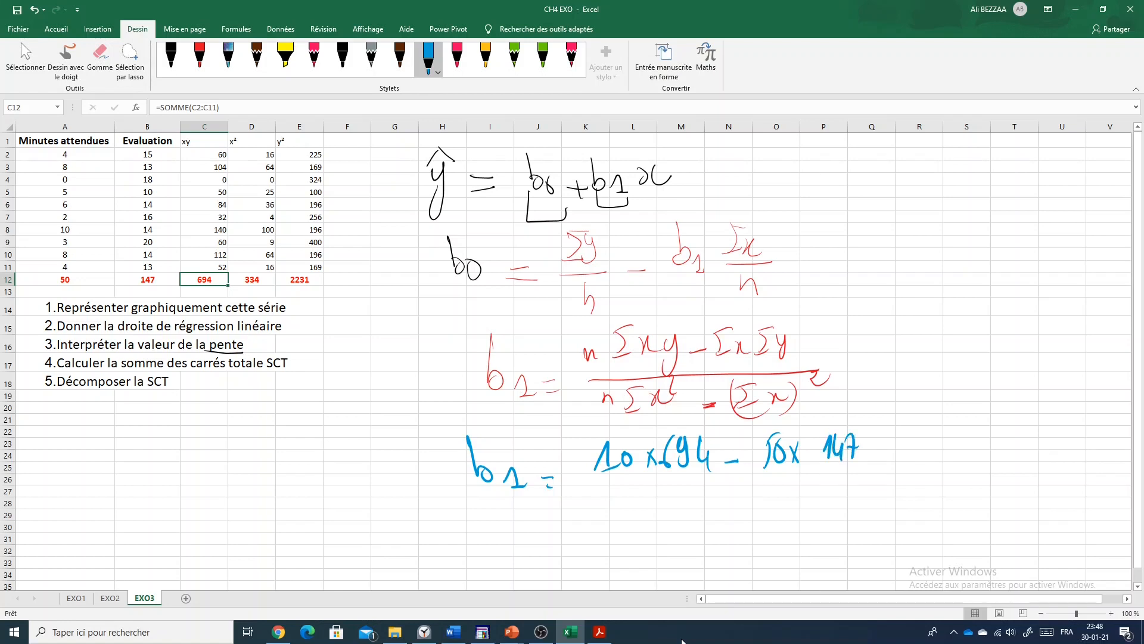
drag(594, 479, 916, 463)
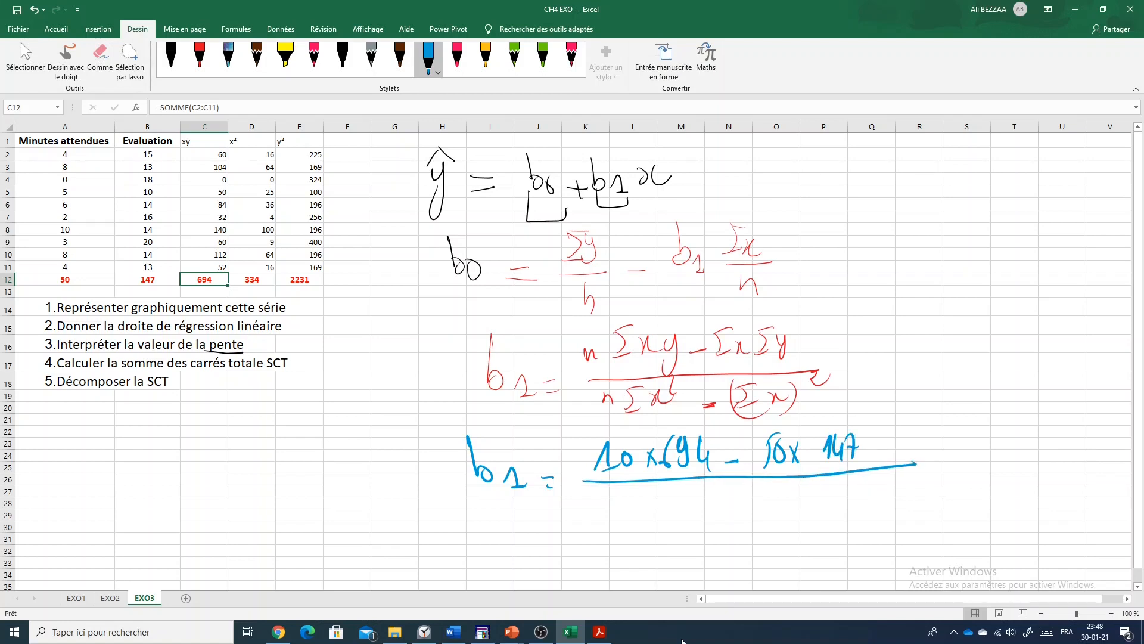
Step: Handwrite the b1 denominator 10×334 − 50² under the fraction bar and add an equals sign after the fraction
mouse_move(602, 520)
mouse_down()
mouse_move(611, 530)
mouse_move(624, 515)
mouse_move(665, 527)
mouse_up()
mouse_move(665, 510)
mouse_down()
mouse_move(654, 529)
mouse_move(720, 512)
mouse_up()
drag(717, 500, 719, 521)
click(738, 511)
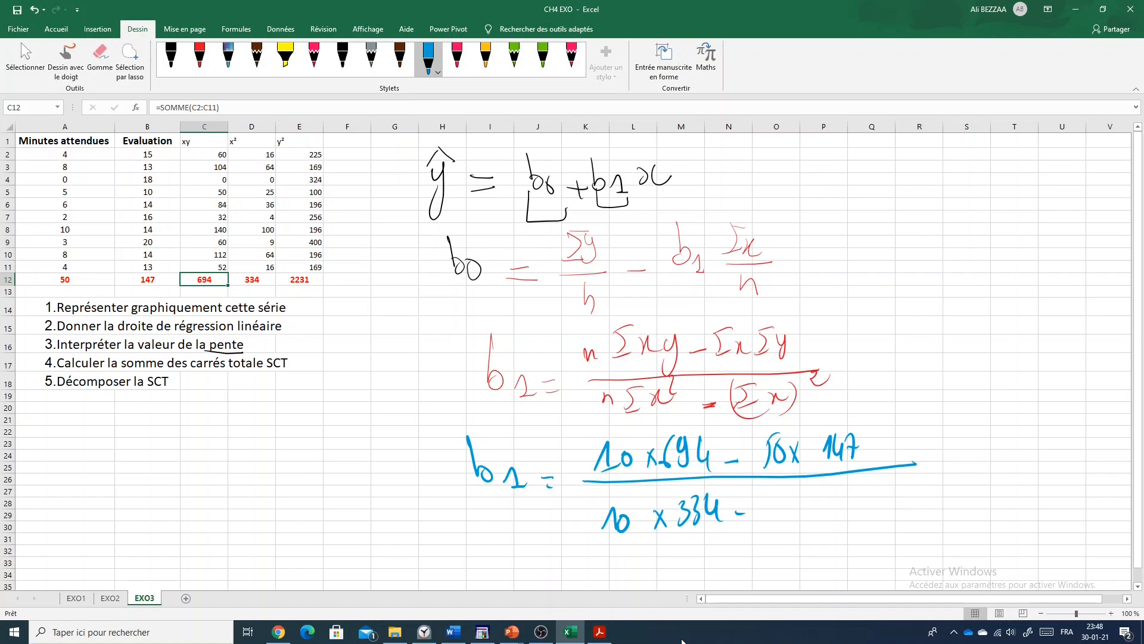
drag(799, 495, 790, 520)
mouse_move(800, 500)
mouse_down()
mouse_move(818, 490)
mouse_move(847, 500)
mouse_up()
drag(930, 459, 946, 457)
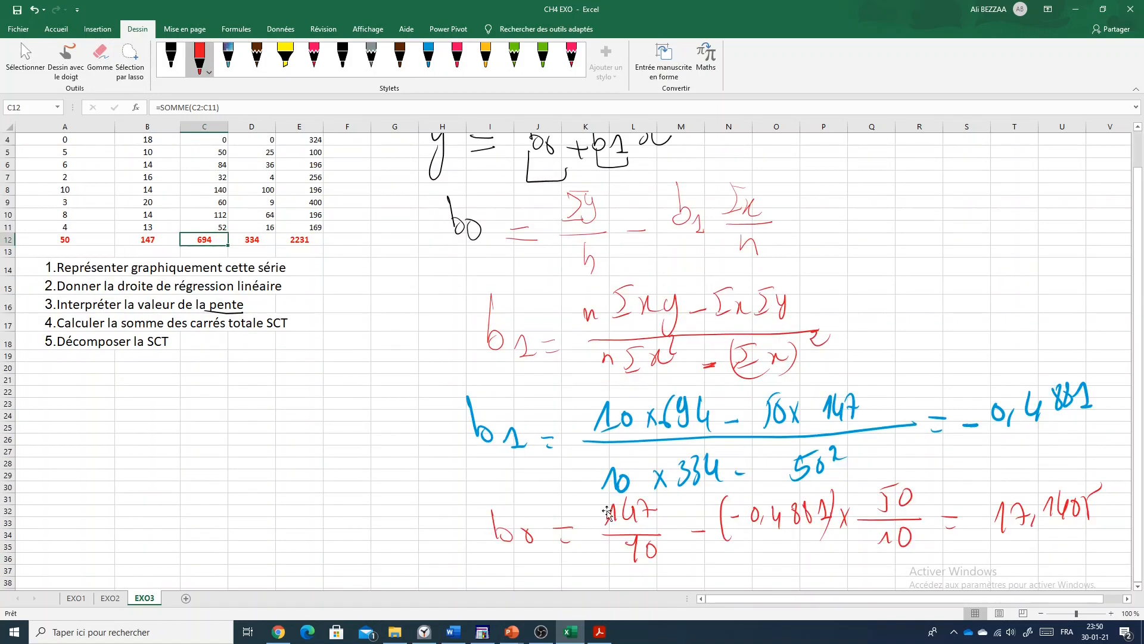
Step: Handwrite the resulting regression line ⇒ ŷ = 17,1405 − 0,4881x in red ink beside the general equation
scroll(479, 436, down, 1)
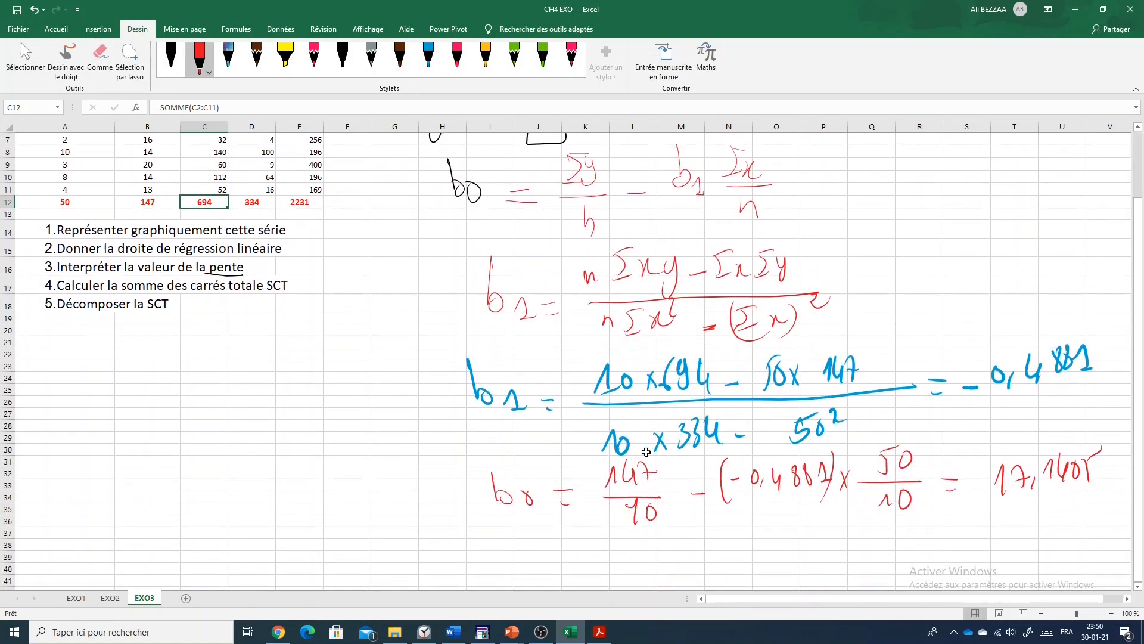
scroll(577, 499, down, 1)
scroll(577, 481, up, 3)
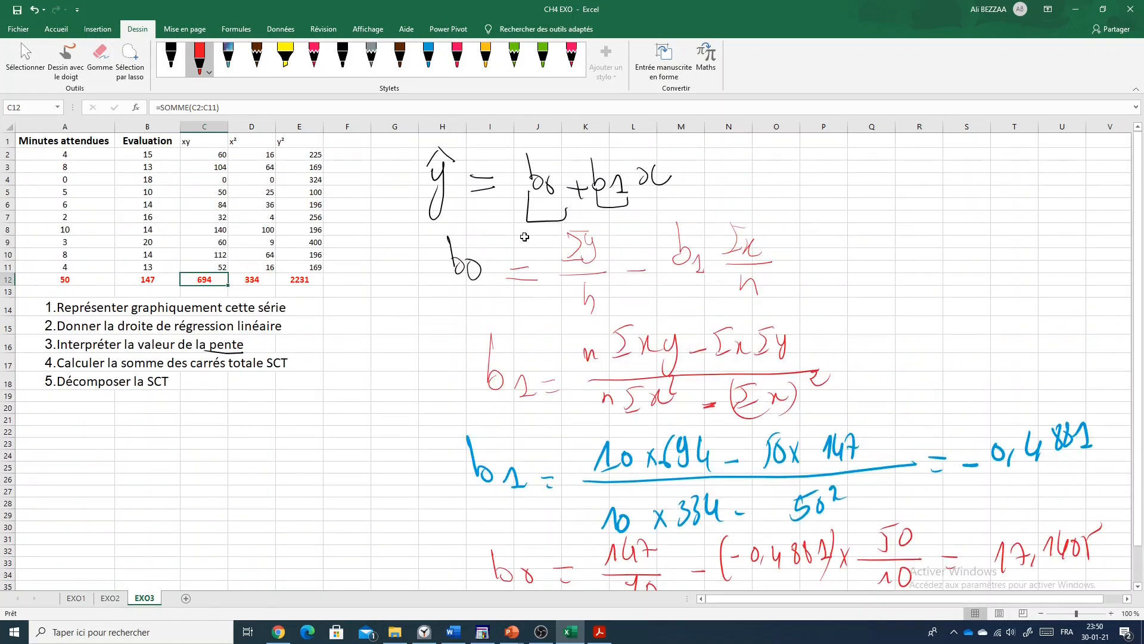
mouse_move(687, 175)
mouse_down()
mouse_move(714, 171)
mouse_move(721, 199)
mouse_up()
drag(771, 167, 770, 208)
mouse_move(774, 161)
mouse_down()
mouse_move(783, 145)
mouse_move(791, 159)
mouse_up()
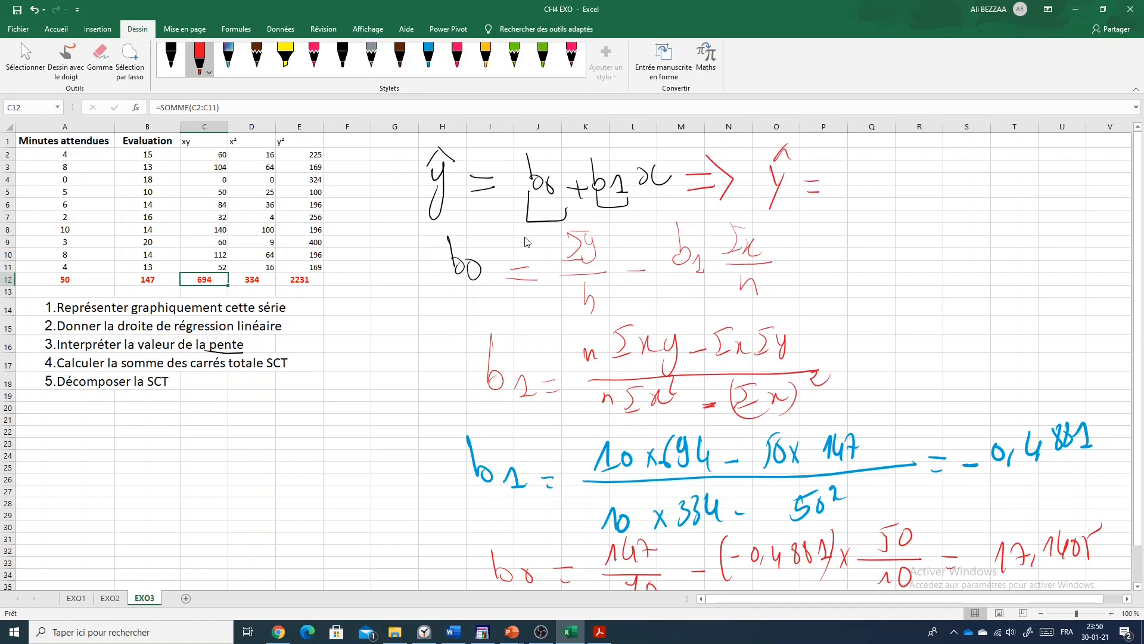
mouse_move(852, 177)
mouse_down()
mouse_move(845, 198)
mouse_move(882, 206)
mouse_up()
mouse_move(890, 179)
mouse_down()
mouse_move(895, 196)
mouse_move(906, 194)
mouse_up()
mouse_move(910, 181)
mouse_down()
mouse_move(911, 203)
mouse_move(919, 186)
mouse_move(931, 199)
mouse_up()
drag(935, 174, 971, 197)
mouse_move(990, 191)
mouse_down()
mouse_move(986, 206)
mouse_move(1006, 199)
mouse_up()
mouse_move(1020, 177)
mouse_down()
mouse_move(1017, 197)
mouse_move(1066, 199)
mouse_up()
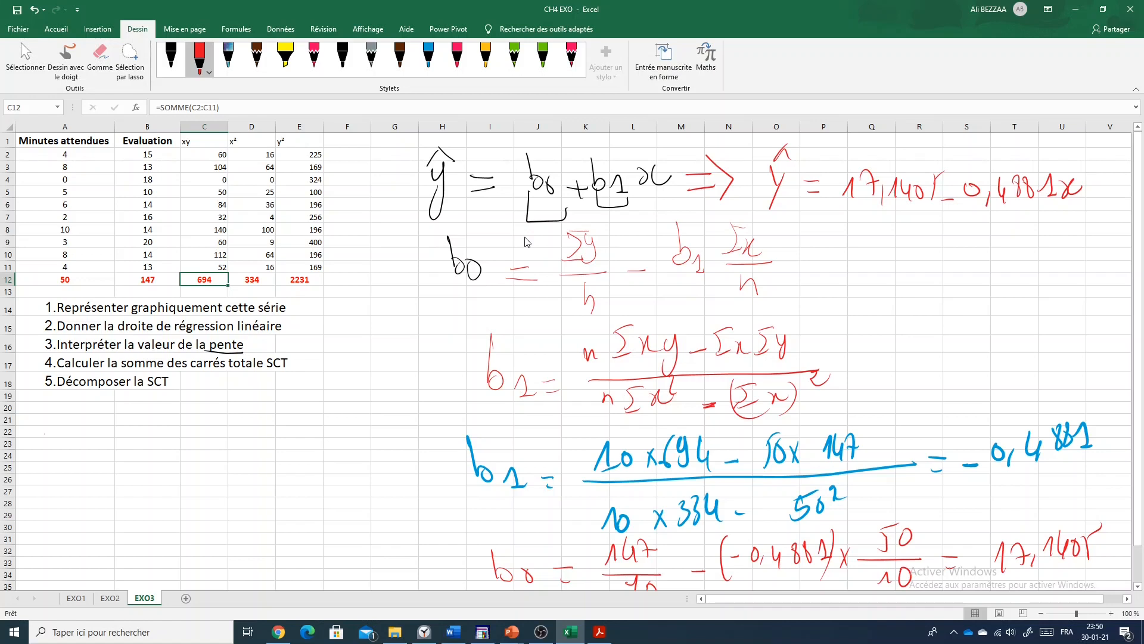
Step: Handwrite the start of the answer to question 3, "3) La pente est négative", below the list of questions
drag(59, 429, 67, 472)
mouse_move(101, 420)
mouse_down()
mouse_move(109, 455)
mouse_move(126, 447)
mouse_up()
mouse_move(139, 437)
mouse_down()
mouse_move(143, 462)
mouse_move(155, 438)
mouse_move(169, 447)
mouse_up()
drag(169, 444, 220, 445)
mouse_move(212, 431)
mouse_down()
mouse_move(226, 417)
mouse_move(265, 468)
mouse_move(280, 429)
mouse_move(287, 447)
mouse_move(321, 444)
mouse_up()
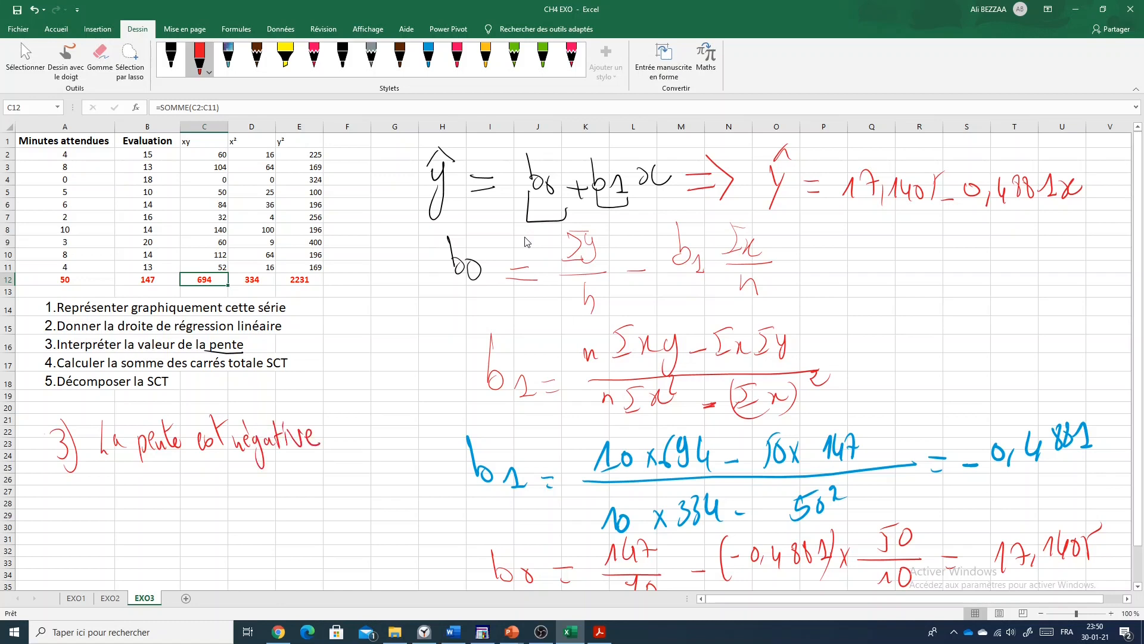
Step: Continue the handwritten slope interpretation with "ce qui veut dire si la personne attend une minute"
mouse_move(99, 475)
mouse_down()
mouse_move(87, 495)
mouse_move(106, 493)
mouse_up()
drag(121, 481, 126, 505)
mouse_move(128, 484)
mouse_down()
mouse_move(174, 480)
mouse_move(199, 492)
mouse_up()
mouse_move(195, 478)
mouse_down()
mouse_move(230, 489)
mouse_move(242, 464)
mouse_up()
mouse_move(246, 474)
mouse_down()
mouse_move(249, 486)
mouse_move(277, 472)
mouse_up()
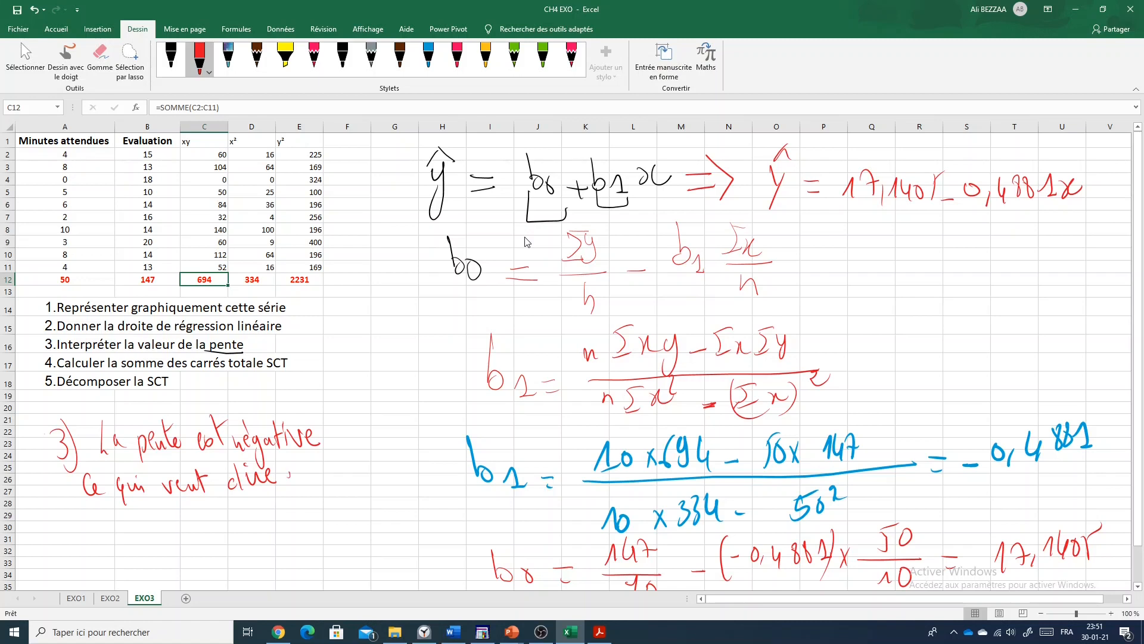
drag(290, 475, 305, 483)
drag(76, 510, 94, 535)
mouse_move(117, 522)
mouse_down()
mouse_move(119, 540)
mouse_move(216, 507)
mouse_move(225, 526)
mouse_move(246, 504)
mouse_move(269, 521)
mouse_move(343, 510)
mouse_move(354, 490)
mouse_move(357, 505)
mouse_up()
drag(338, 502, 348, 494)
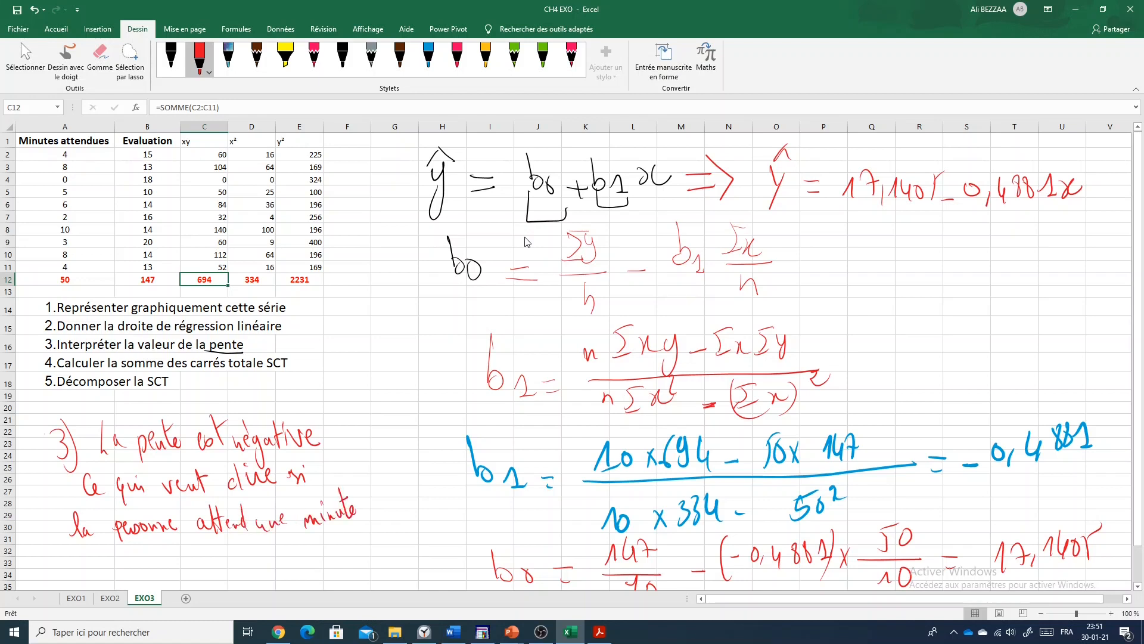
Step: Complete the handwritten slope interpretation with "son évaluation diminue de -0,4881."
mouse_move(87, 557)
mouse_down()
mouse_move(142, 571)
mouse_move(166, 544)
mouse_move(177, 573)
mouse_move(200, 549)
mouse_move(216, 571)
mouse_move(269, 543)
mouse_move(278, 568)
mouse_move(348, 553)
mouse_up()
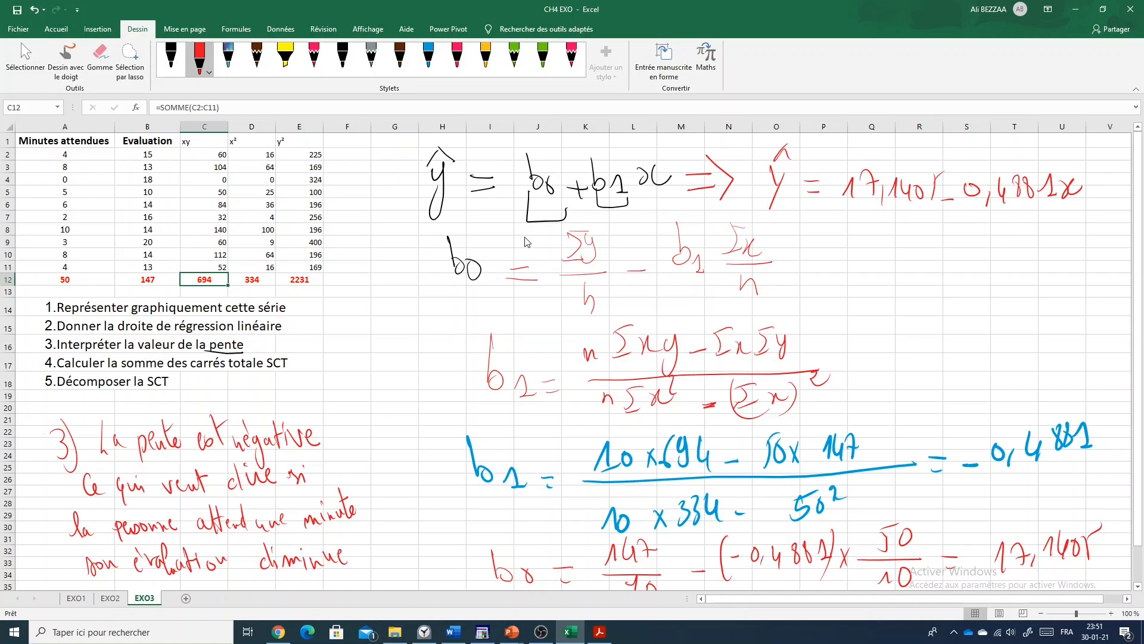
scroll(527, 242, down, 4)
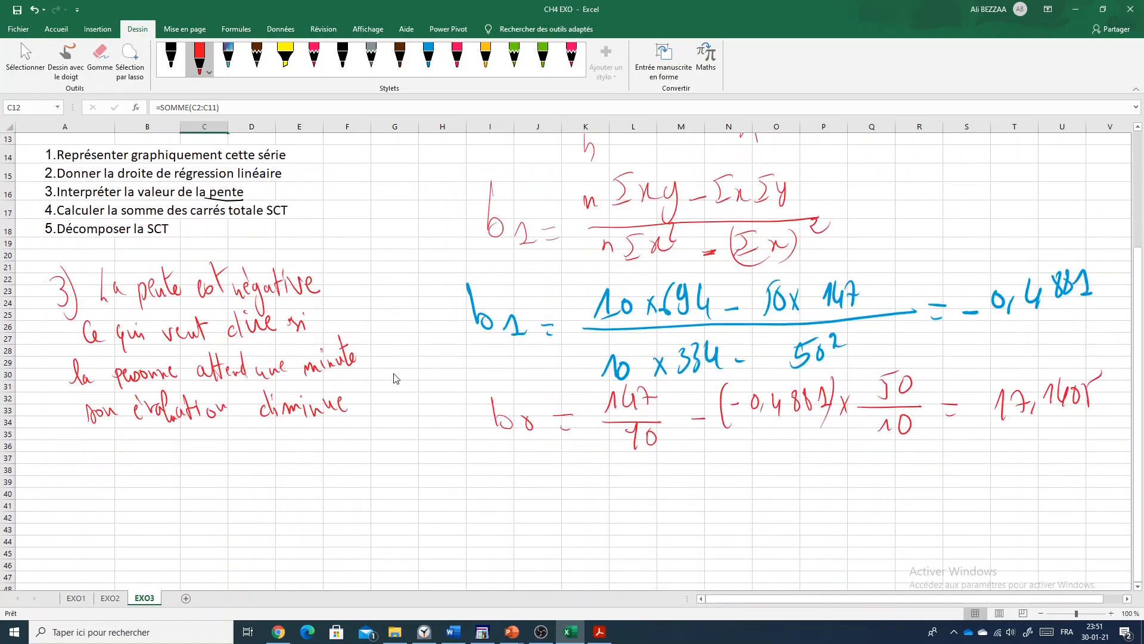
mouse_move(102, 454)
mouse_down()
mouse_move(103, 474)
mouse_move(161, 455)
mouse_move(169, 469)
mouse_up()
drag(176, 454, 186, 474)
mouse_move(191, 447)
mouse_down()
mouse_move(205, 454)
mouse_move(196, 463)
mouse_move(239, 460)
mouse_up()
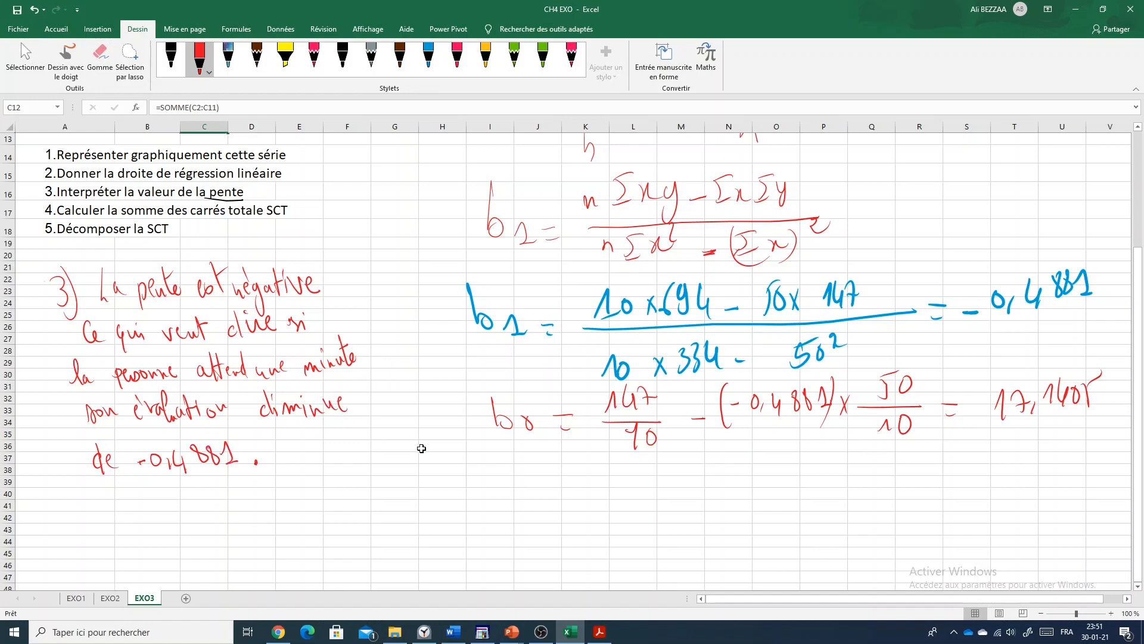
Step: Review the data table, the exercise questions and the handwritten regression results before answering question 4
scroll(365, 441, up, 4)
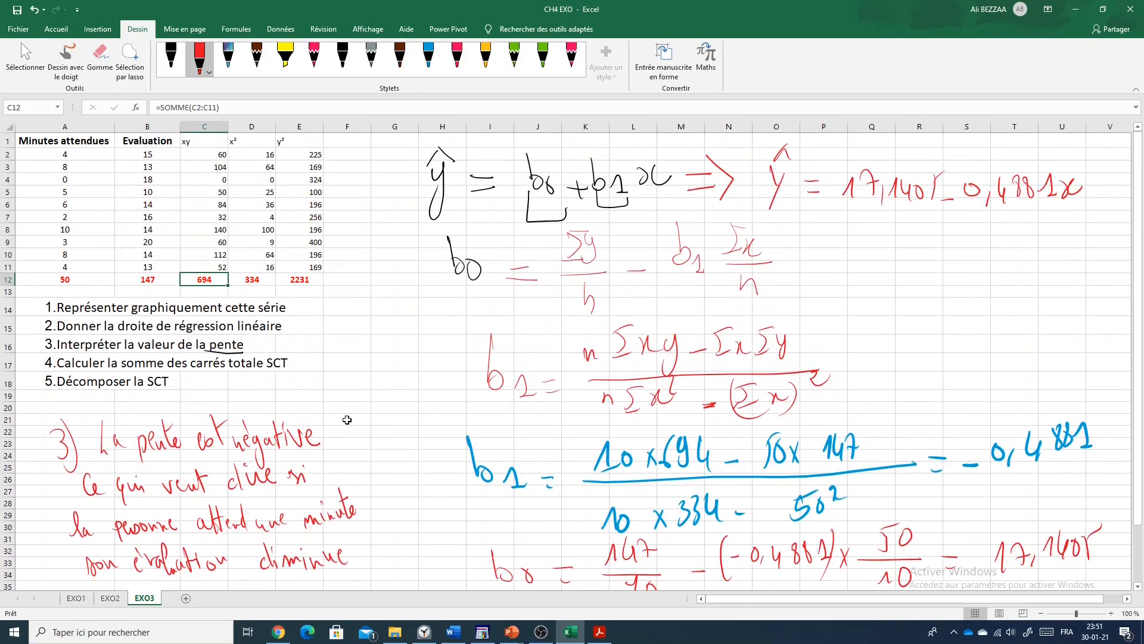
scroll(347, 420, down, 2)
scroll(359, 412, up, 2)
scroll(359, 411, up, 1)
scroll(359, 411, down, 2)
scroll(360, 411, up, 2)
scroll(342, 346, down, 1)
scroll(342, 346, down, 5)
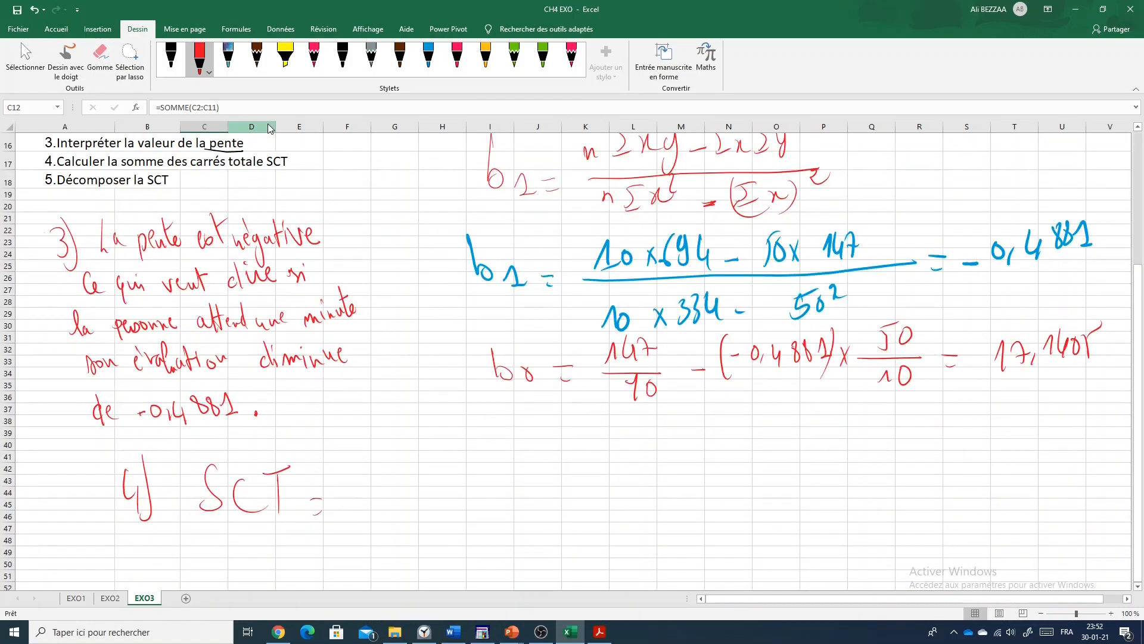
Step: Handwrite the SCT formula "Σy² − (Σy)²/n =" after "SCT =" in the answer to question 4
mouse_move(369, 446)
mouse_down()
mouse_move(376, 475)
mouse_move(395, 439)
mouse_up()
mouse_move(377, 476)
mouse_down()
mouse_move(415, 466)
mouse_move(406, 502)
mouse_up()
drag(425, 441, 445, 454)
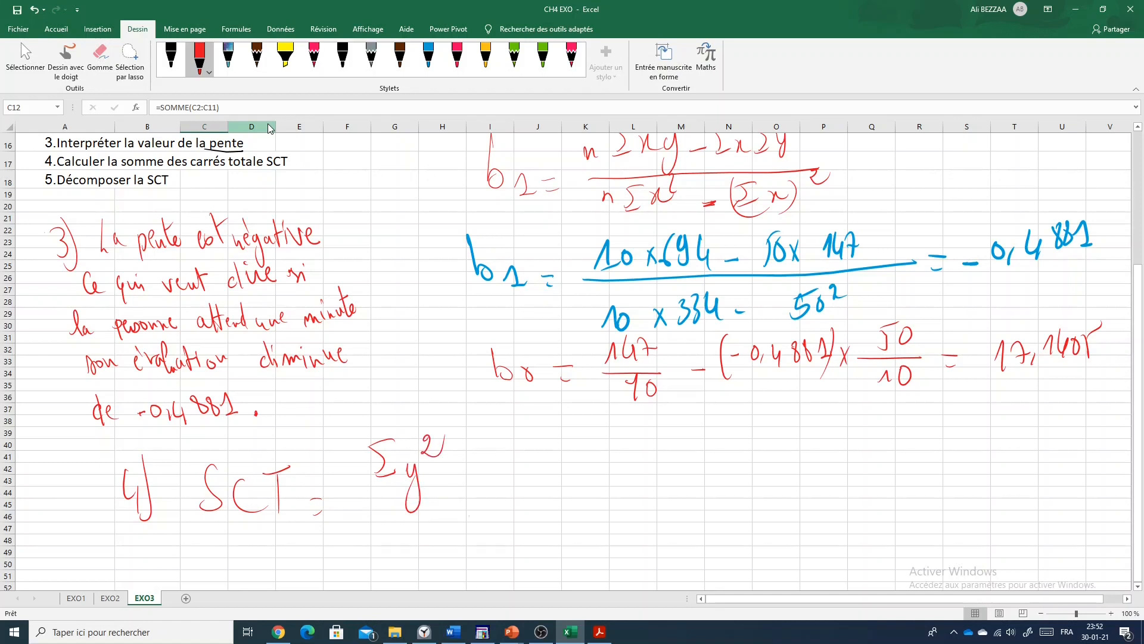
drag(470, 515, 486, 514)
mouse_move(536, 454)
mouse_down()
mouse_move(516, 490)
mouse_move(552, 480)
mouse_move(539, 489)
mouse_up()
drag(556, 450, 549, 504)
drag(518, 457, 514, 510)
drag(572, 425, 589, 440)
drag(499, 519, 583, 510)
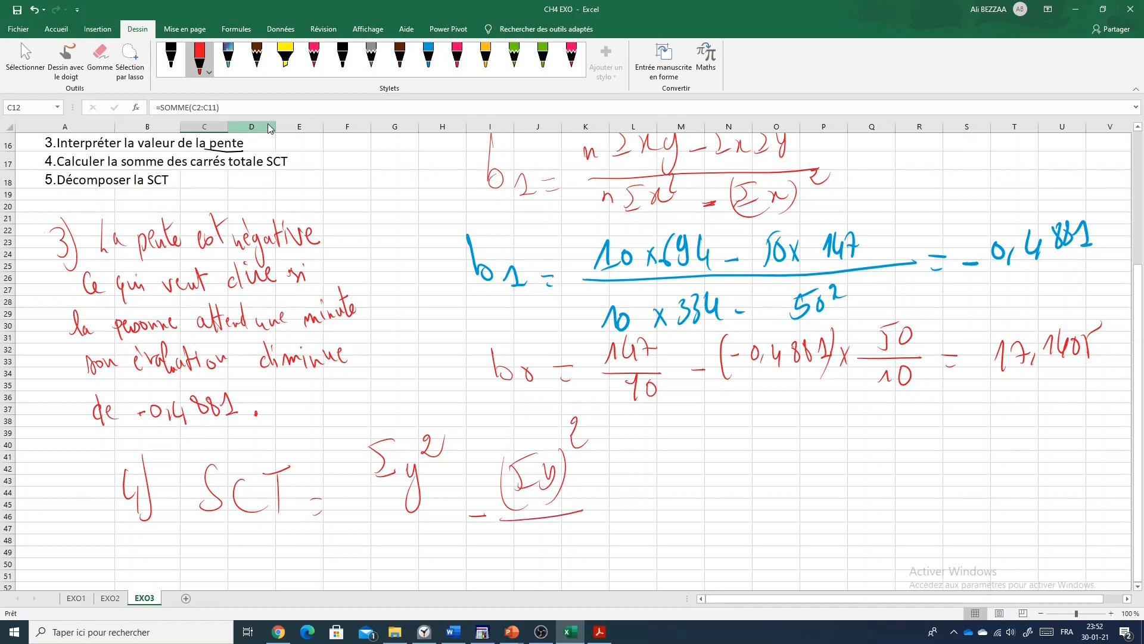
drag(546, 551, 563, 551)
mouse_move(594, 493)
mouse_down()
mouse_move(611, 489)
mouse_move(620, 505)
mouse_up()
Step: Check the y² total in the data table and handwrite "2231 −" after the SCT formula
scroll(244, 84, up, 2)
scroll(307, 381, up, 5)
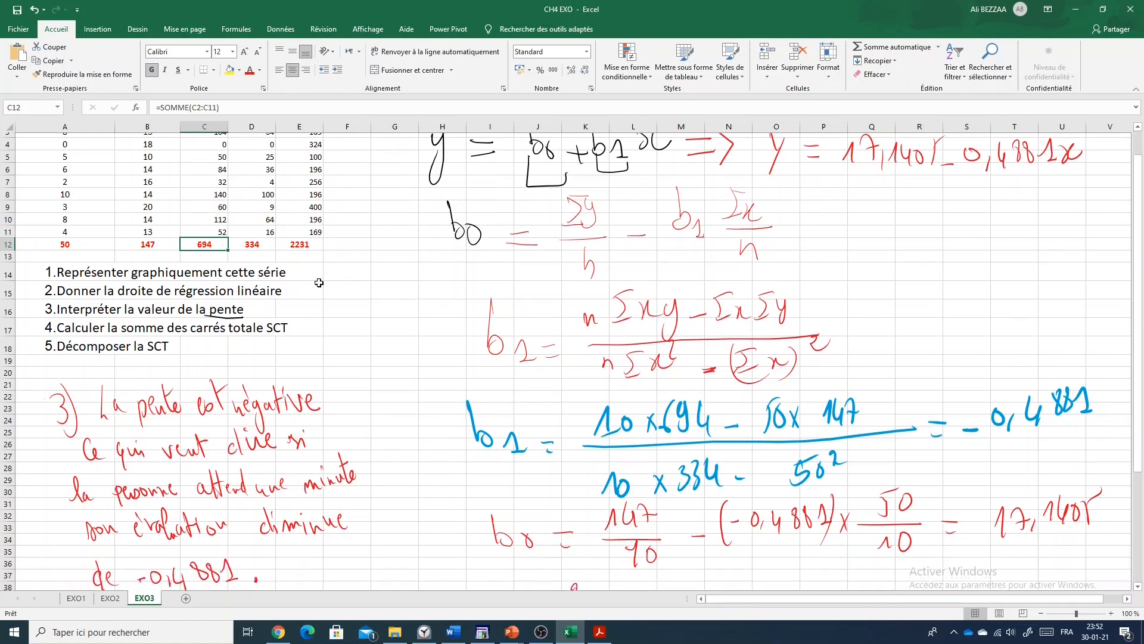
scroll(317, 281, down, 3)
scroll(587, 349, down, 2)
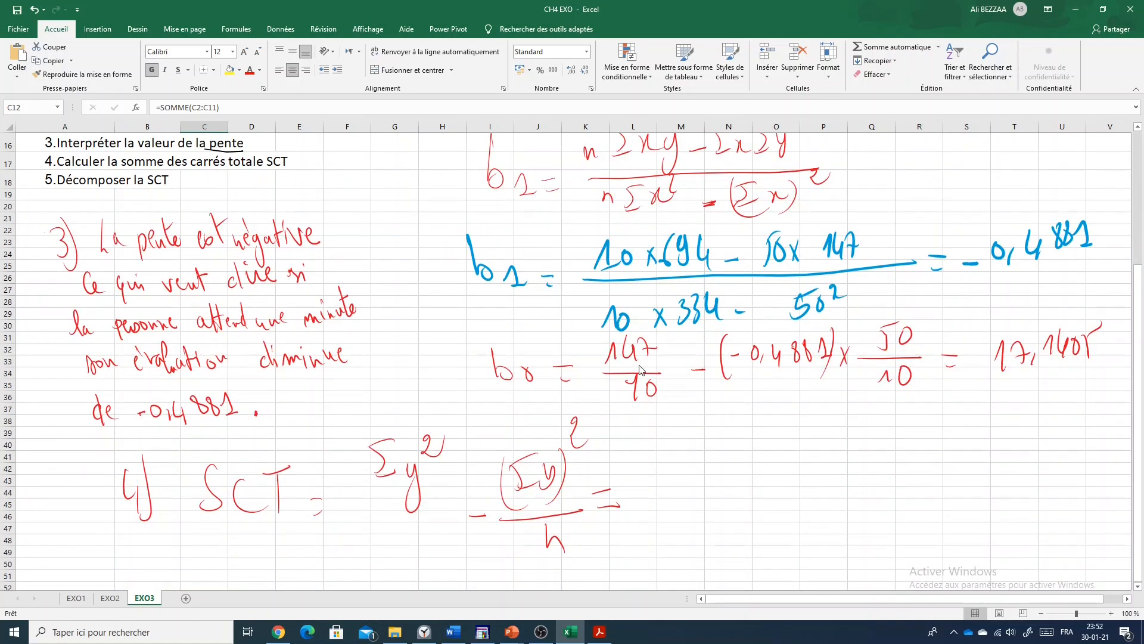
mouse_move(657, 475)
mouse_down()
mouse_move(675, 500)
mouse_move(696, 485)
mouse_move(749, 486)
mouse_up()
drag(763, 486, 779, 485)
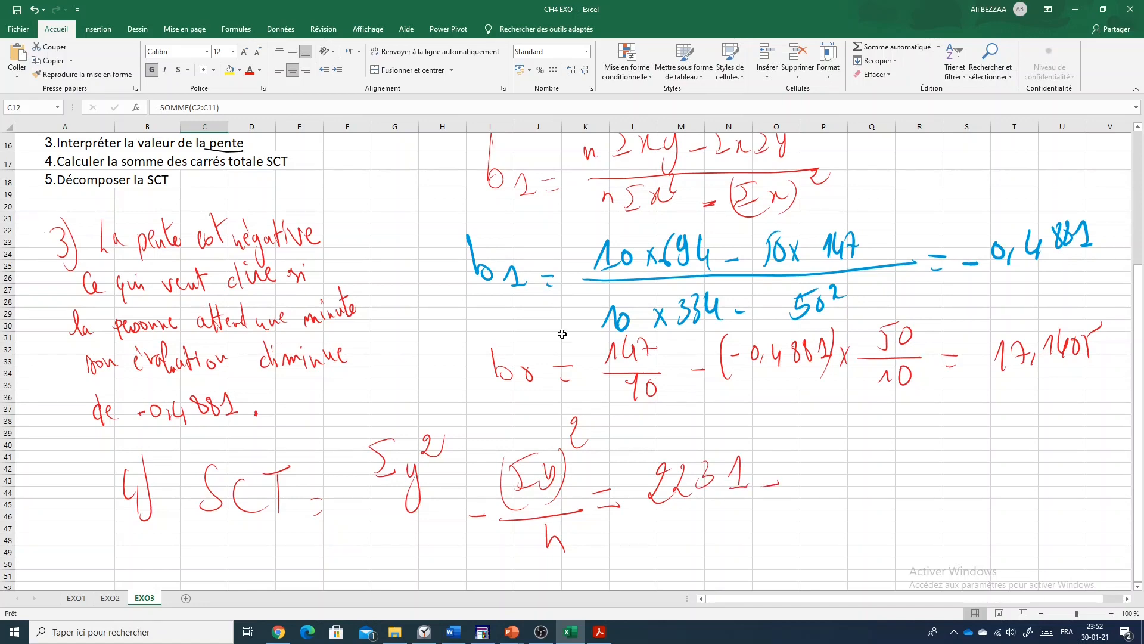
Step: Check the Evaluation total and handwrite the fraction (147)²/10 after "2231 −"
scroll(471, 320, up, 5)
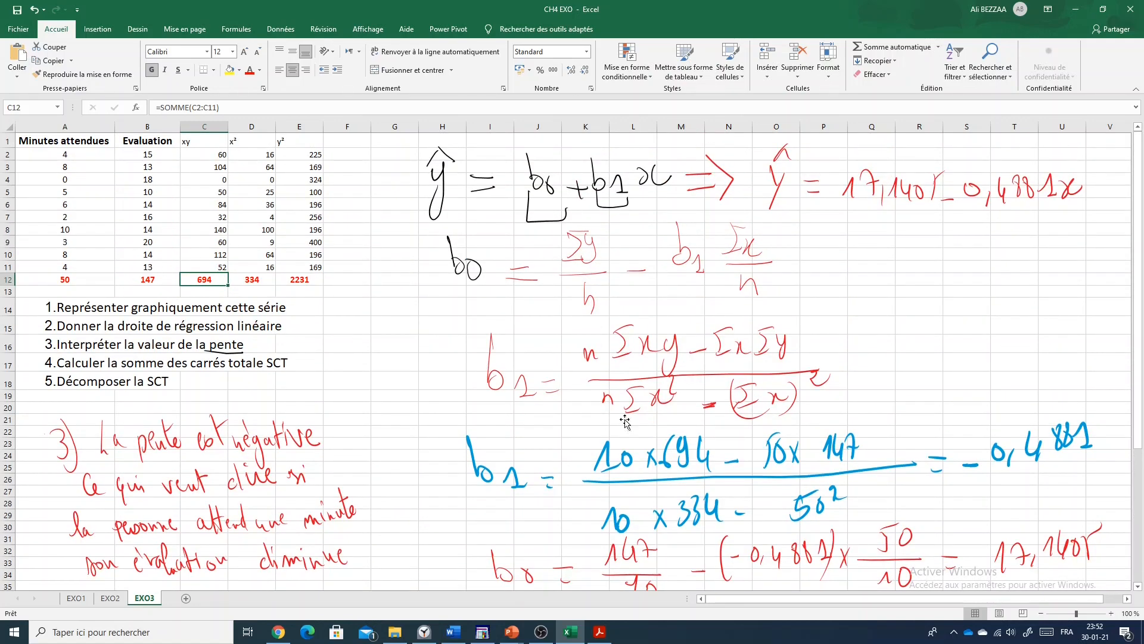
scroll(624, 422, down, 4)
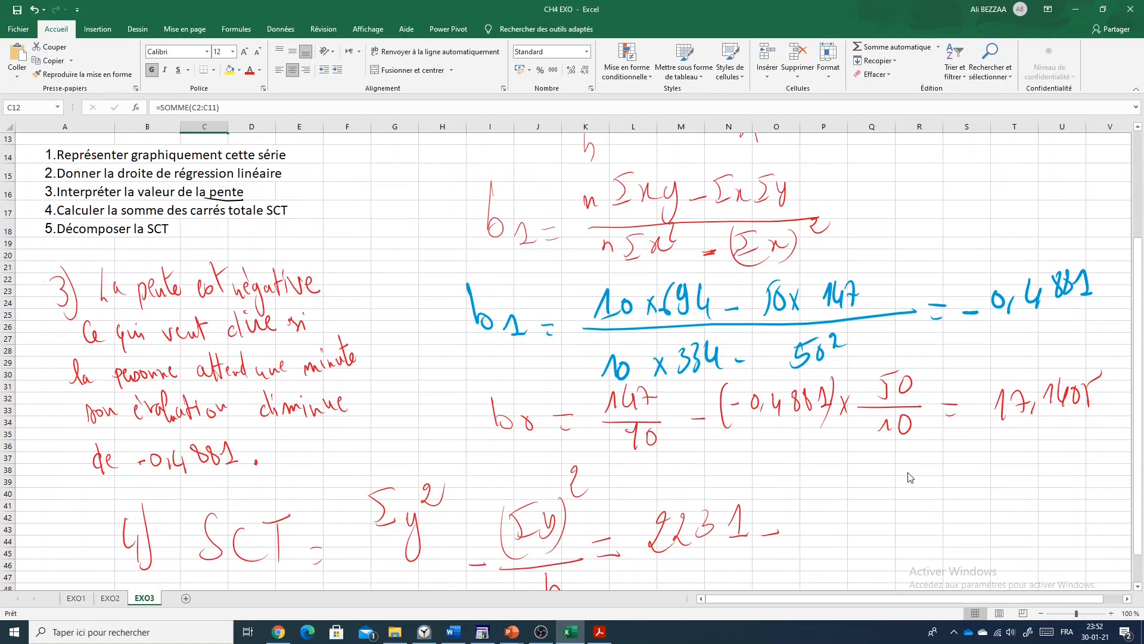
drag(819, 495, 826, 506)
mouse_move(833, 493)
mouse_down()
mouse_move(841, 485)
mouse_move(838, 507)
mouse_up()
mouse_move(838, 499)
mouse_down()
mouse_move(857, 492)
mouse_move(828, 505)
mouse_move(851, 517)
mouse_up()
drag(819, 477, 818, 523)
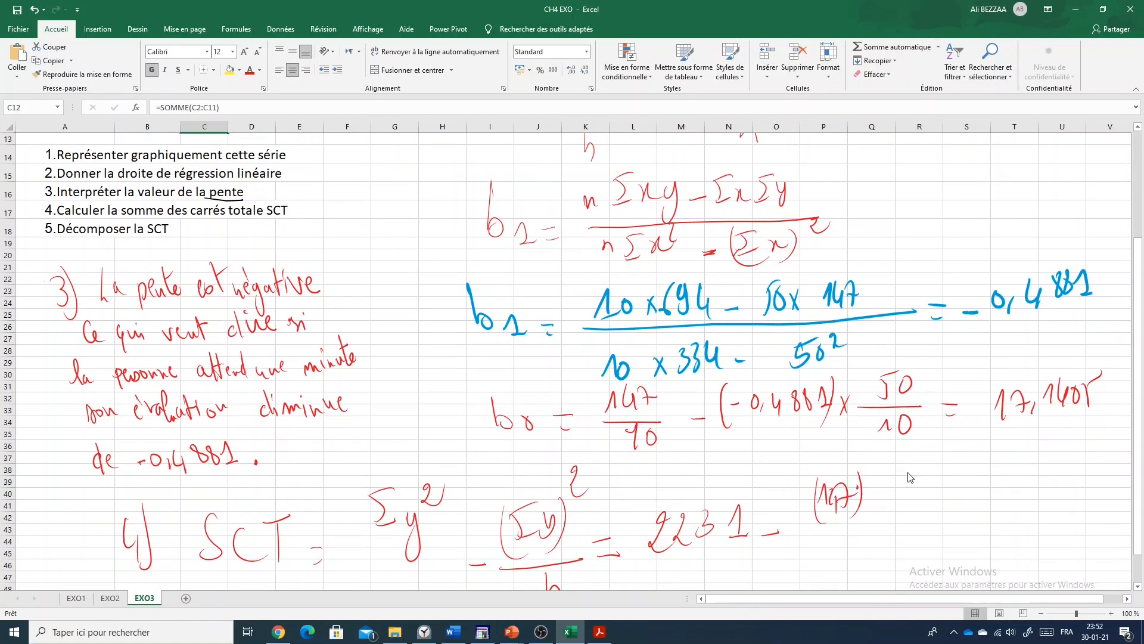
drag(864, 464, 881, 480)
drag(812, 524, 863, 519)
drag(828, 535, 836, 552)
drag(827, 553, 859, 534)
Step: Handwrite the SCT result "= 70,1" and frame it with the orange pen
mouse_move(937, 484)
mouse_down()
mouse_move(948, 511)
mouse_move(963, 496)
mouse_move(974, 510)
mouse_move(980, 493)
mouse_up()
mouse_move(990, 514)
mouse_down()
mouse_move(1008, 486)
mouse_move(1012, 507)
mouse_up()
drag(1005, 507, 1032, 505)
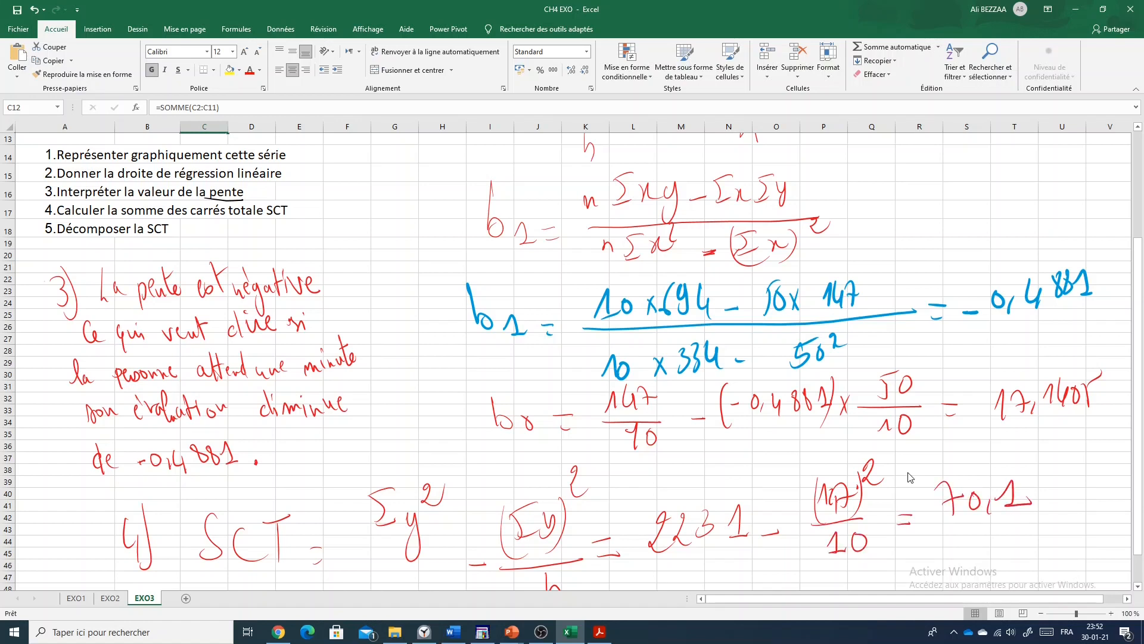
click(137, 28)
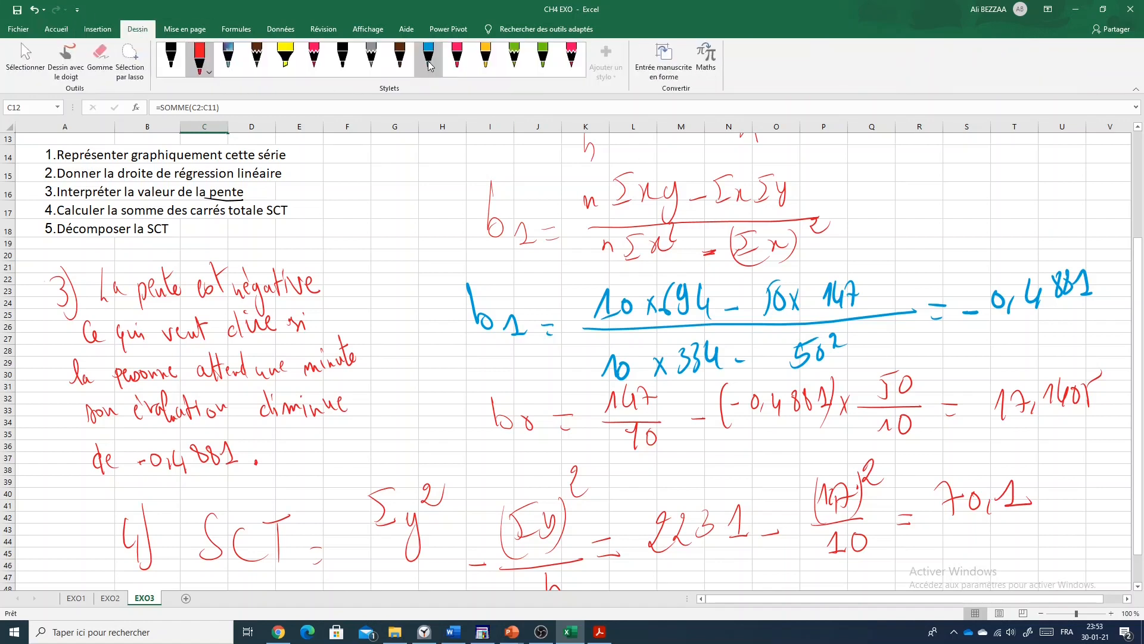
click(483, 61)
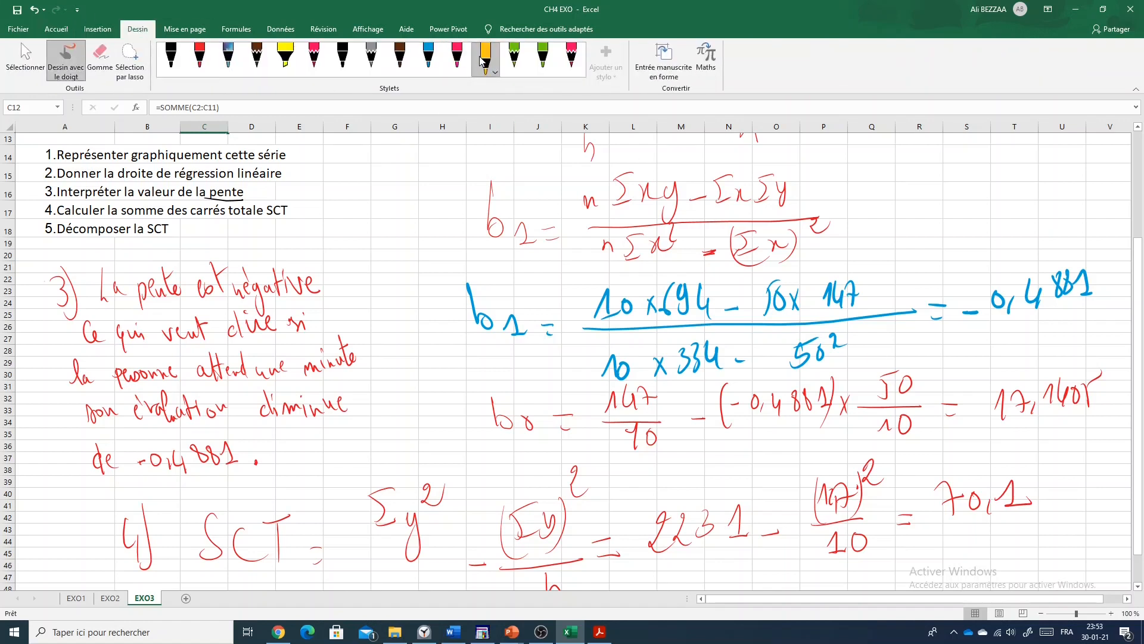
mouse_move(1034, 461)
mouse_down()
mouse_move(924, 477)
mouse_move(1040, 528)
mouse_move(1039, 450)
mouse_up()
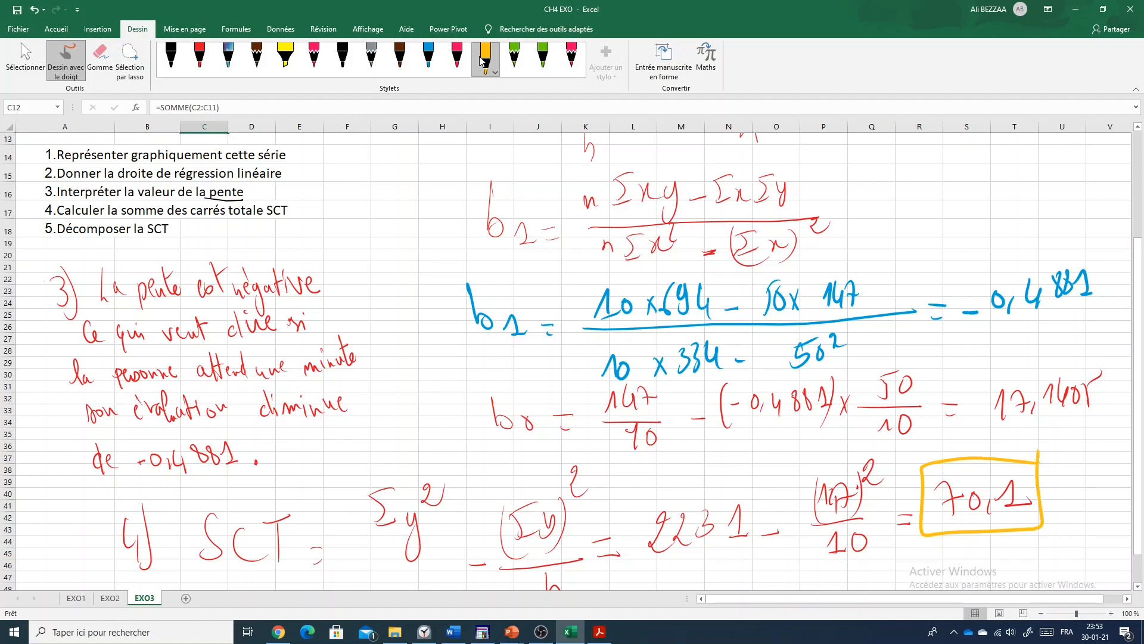
Step: Handwrite the definition Σ(yi − ȳ)² in red below "SCT" and underline the ȳ
scroll(612, 435, down, 2)
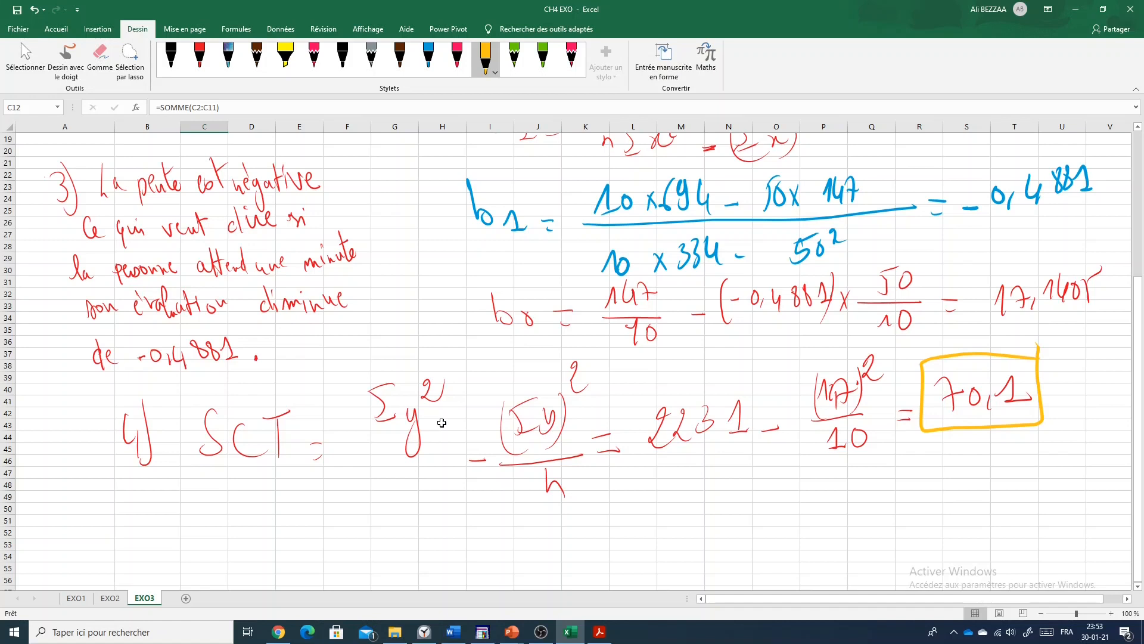
scroll(441, 423, down, 1)
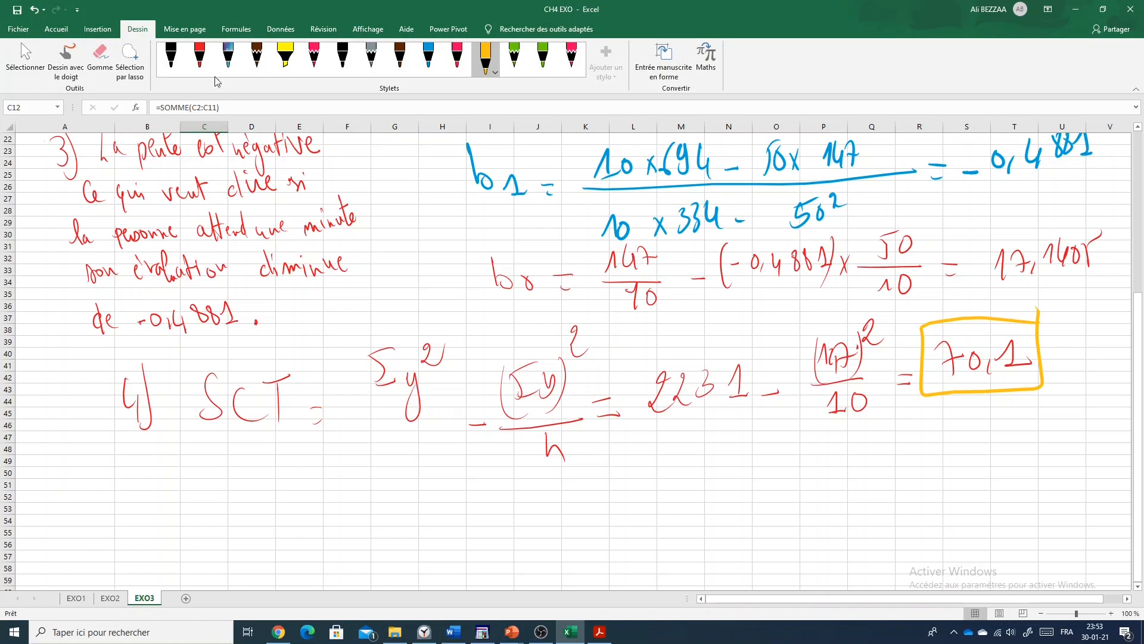
click(200, 60)
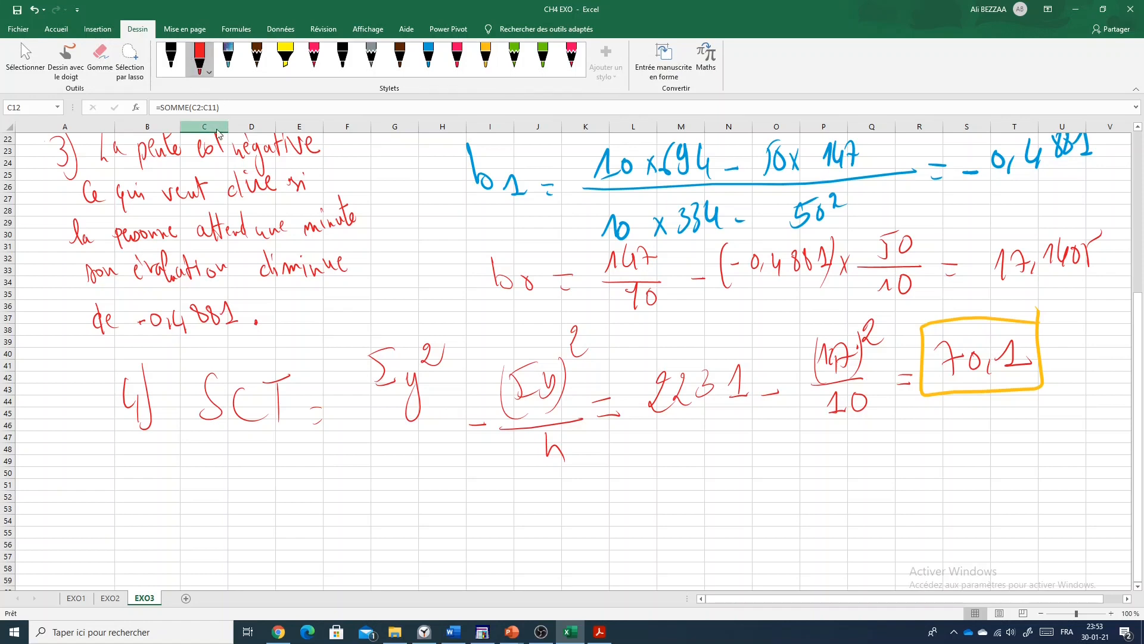
mouse_move(233, 456)
mouse_down()
mouse_move(206, 492)
mouse_move(284, 499)
mouse_move(318, 477)
mouse_move(331, 494)
mouse_up()
mouse_move(320, 459)
mouse_down()
mouse_move(338, 458)
mouse_move(343, 495)
mouse_up()
drag(338, 426, 360, 448)
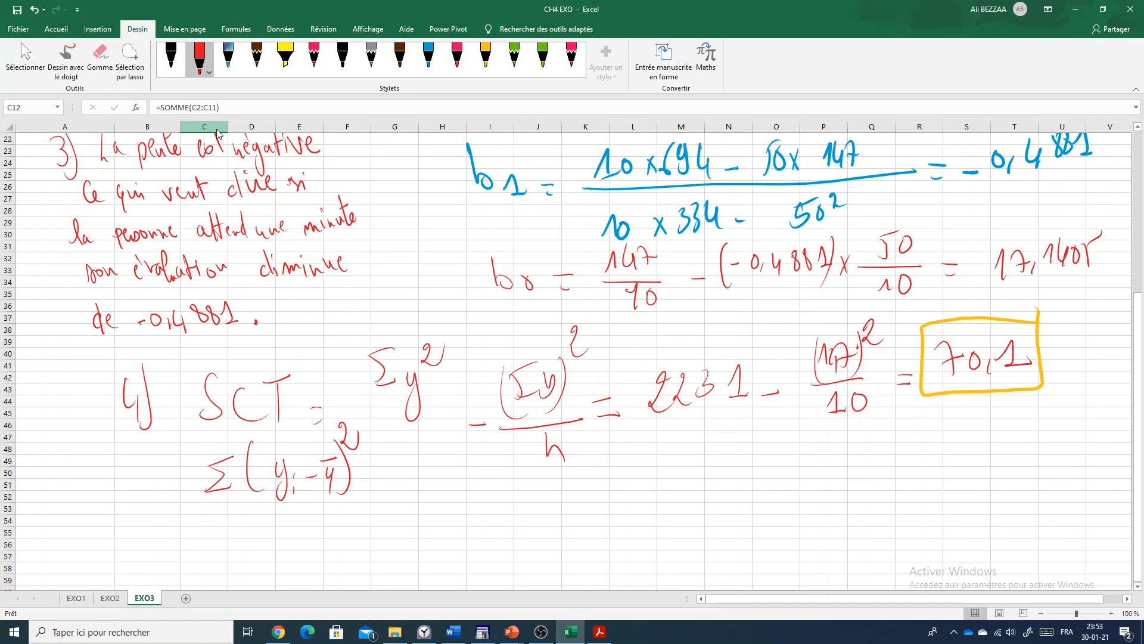
drag(322, 495, 342, 499)
Step: Recheck the wording of question 5 and handwrite "5) SCT =" below the answer to question 4
scroll(328, 342, up, 4)
scroll(327, 341, up, 2)
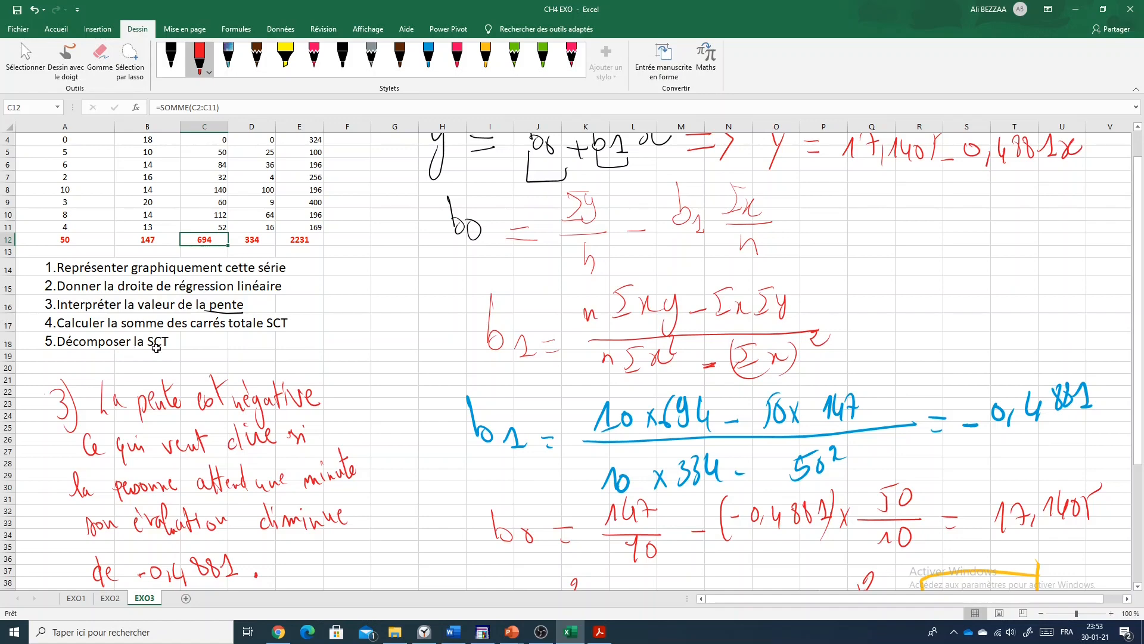
scroll(335, 316, down, 5)
scroll(335, 316, down, 3)
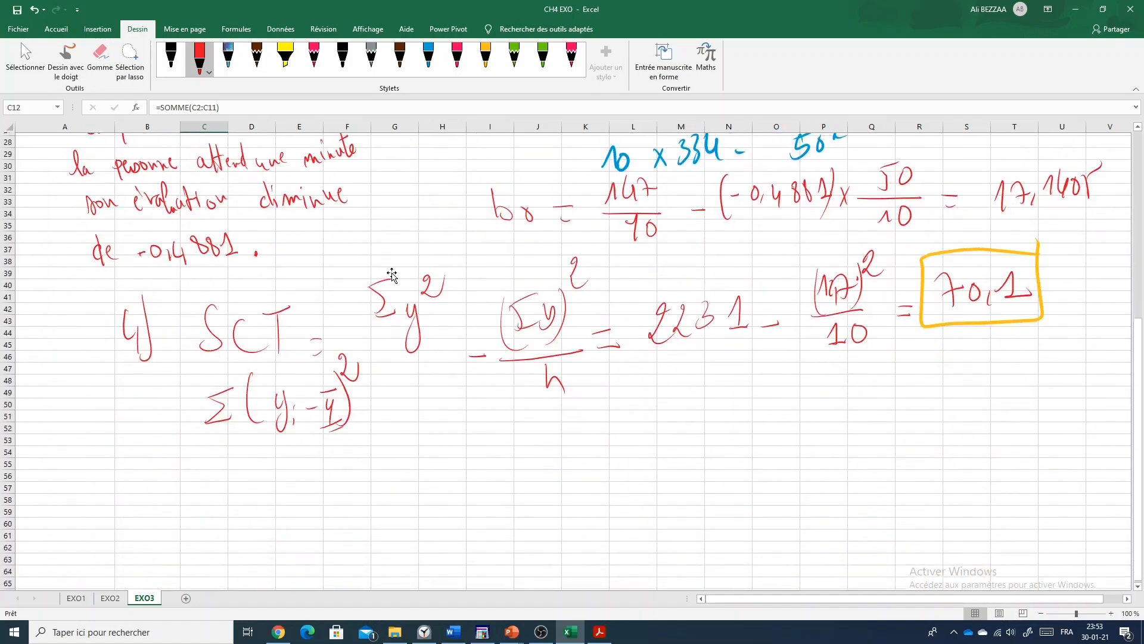
mouse_move(145, 481)
mouse_down()
mouse_move(135, 526)
mouse_move(159, 480)
mouse_up()
drag(154, 466, 159, 543)
drag(280, 471, 252, 511)
drag(317, 475, 320, 499)
mouse_move(326, 471)
mouse_down()
mouse_move(333, 495)
mouse_move(347, 461)
mouse_move(416, 473)
mouse_move(418, 484)
mouse_up()
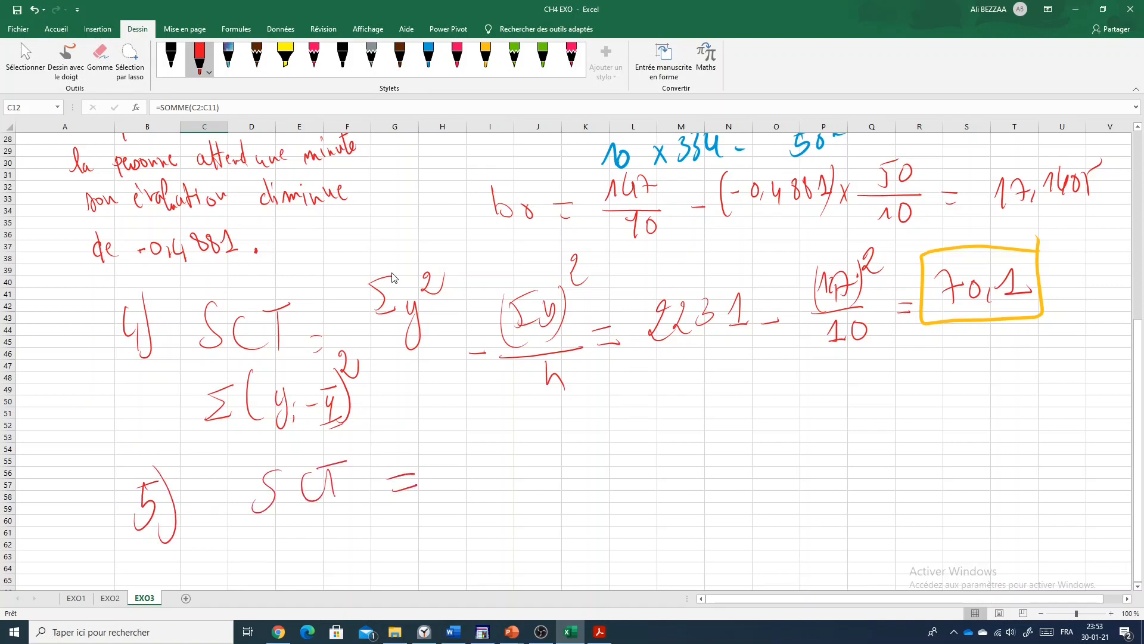
Step: Complete the decomposition equation of question 5 with "SCR + SCE"
drag(521, 436, 501, 476)
mouse_move(556, 440)
mouse_down()
mouse_move(560, 468)
mouse_move(662, 447)
mouse_move(643, 466)
mouse_up()
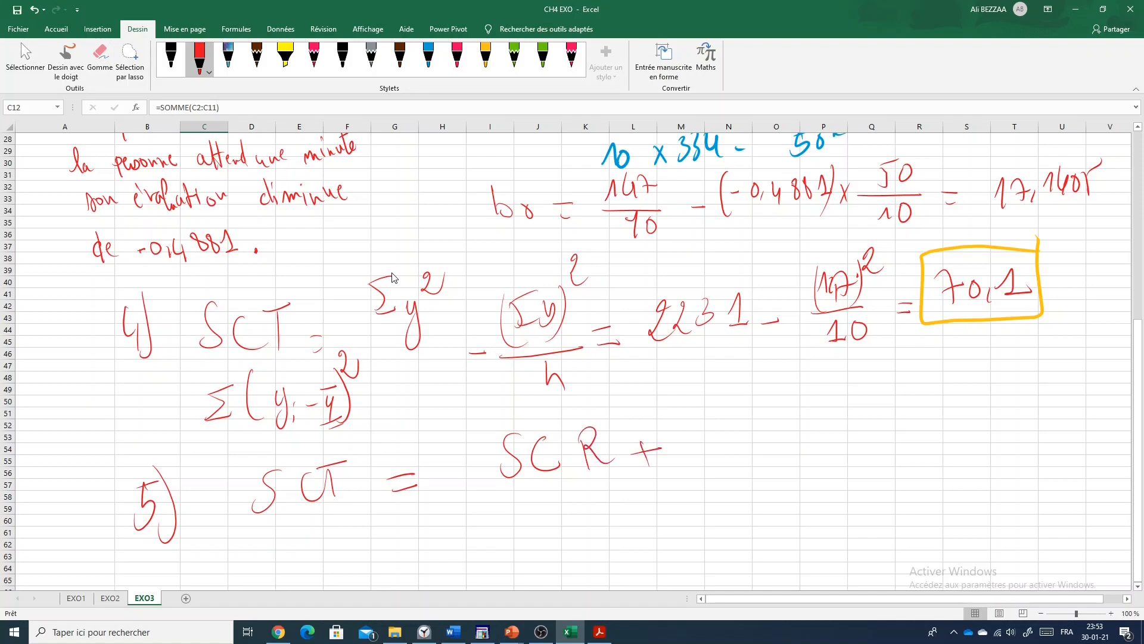
drag(731, 400, 697, 456)
mouse_move(770, 413)
mouse_down()
mouse_move(769, 440)
mouse_move(784, 437)
mouse_up()
mouse_move(772, 409)
mouse_down()
mouse_move(800, 397)
mouse_move(796, 418)
mouse_up()
drag(783, 438, 809, 435)
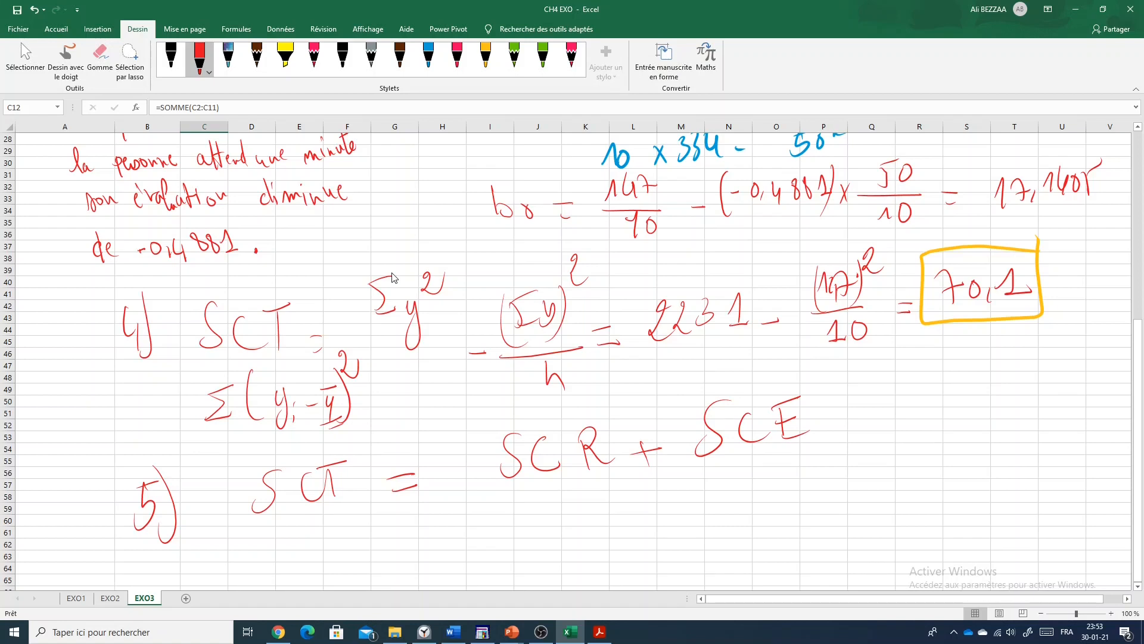
Step: Underline the R, bracket SCR and SCE from below, and underline SCT in the decomposition equation
drag(585, 478, 626, 463)
drag(600, 493, 621, 484)
mouse_move(505, 492)
mouse_down()
mouse_move(506, 511)
mouse_move(620, 474)
mouse_up()
mouse_move(722, 459)
mouse_down()
mouse_move(724, 476)
mouse_move(827, 438)
mouse_up()
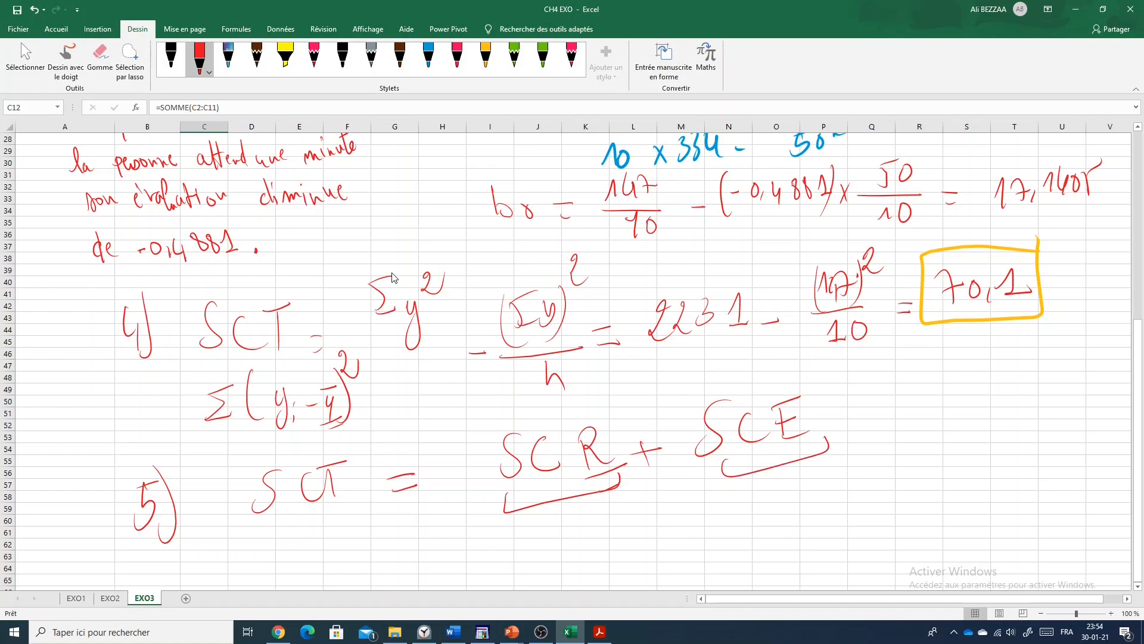
drag(249, 537, 327, 504)
Step: Handwrite "SCE =" below the decomposition equation and underline the E
scroll(404, 506, down, 3)
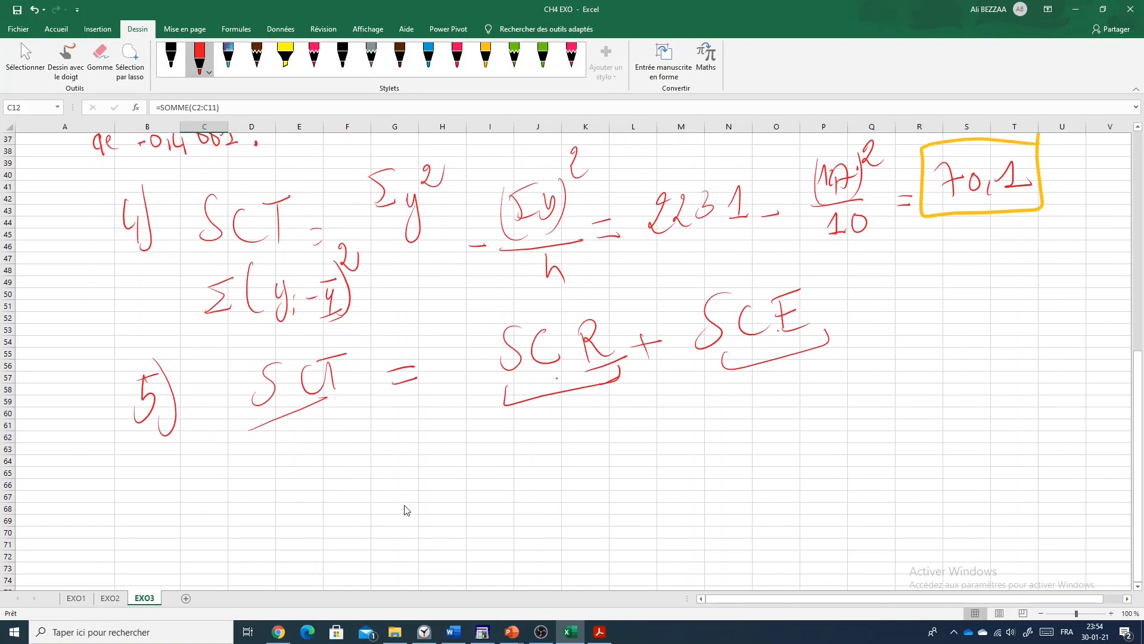
drag(299, 466, 282, 502)
mouse_move(349, 466)
mouse_down()
mouse_move(382, 500)
mouse_move(410, 448)
mouse_up()
mouse_move(382, 480)
mouse_down()
mouse_move(401, 473)
mouse_move(417, 496)
mouse_move(455, 472)
mouse_move(452, 487)
mouse_up()
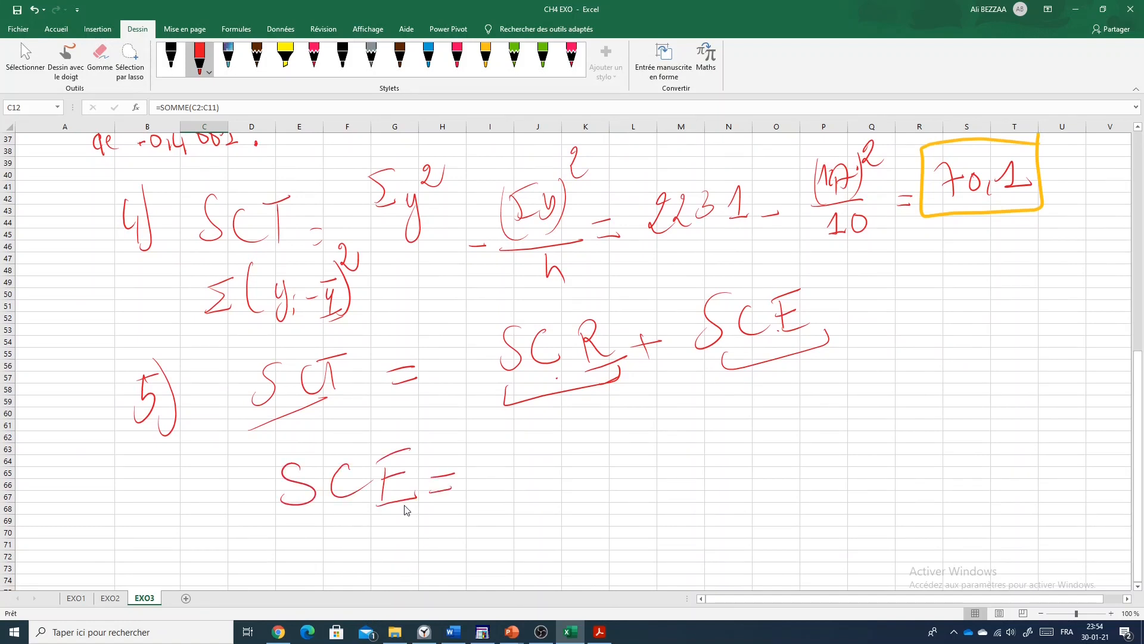
Step: Handwrite the definition Σ(yi − ŷ)² after "SCE =" and underline the ŷ
drag(501, 453, 493, 481)
drag(498, 454, 526, 446)
drag(493, 487, 526, 476)
drag(553, 429, 566, 490)
mouse_move(580, 451)
mouse_down()
mouse_move(588, 498)
mouse_move(680, 456)
mouse_up()
mouse_move(689, 441)
mouse_down()
mouse_move(668, 492)
mouse_move(673, 424)
mouse_move(685, 431)
mouse_move(691, 486)
mouse_up()
drag(702, 389, 731, 406)
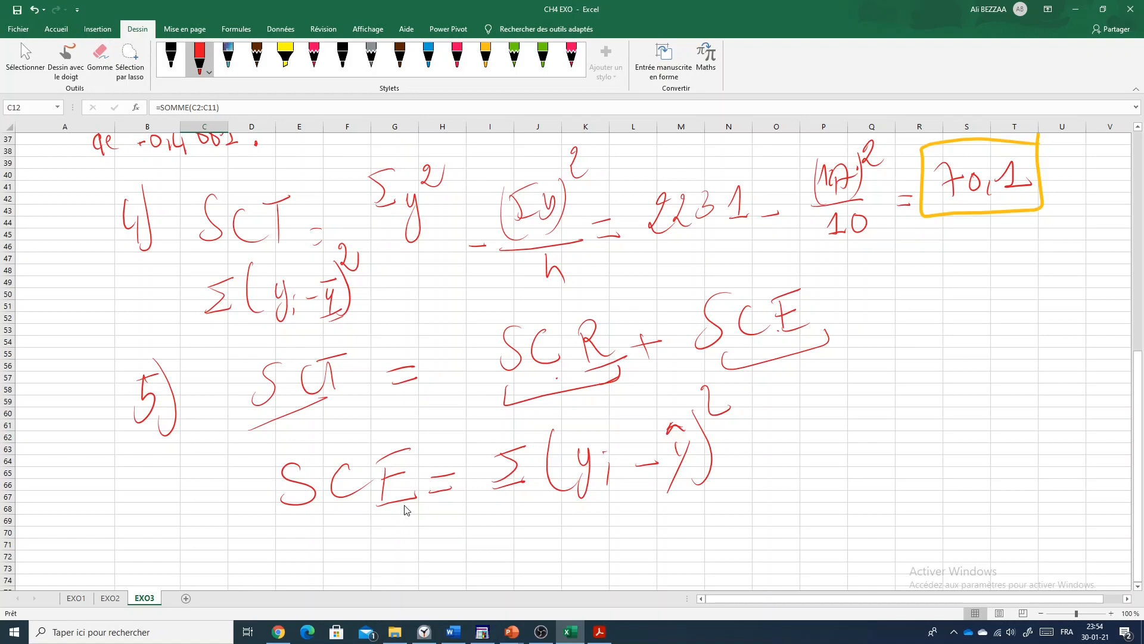
mouse_move(674, 479)
mouse_down()
mouse_move(688, 474)
mouse_move(687, 485)
mouse_up()
Step: Underline the x and mark the ŷ in the handwritten regression equation ŷ = 17,1405 − 0,4881x
scroll(406, 510, up, 12)
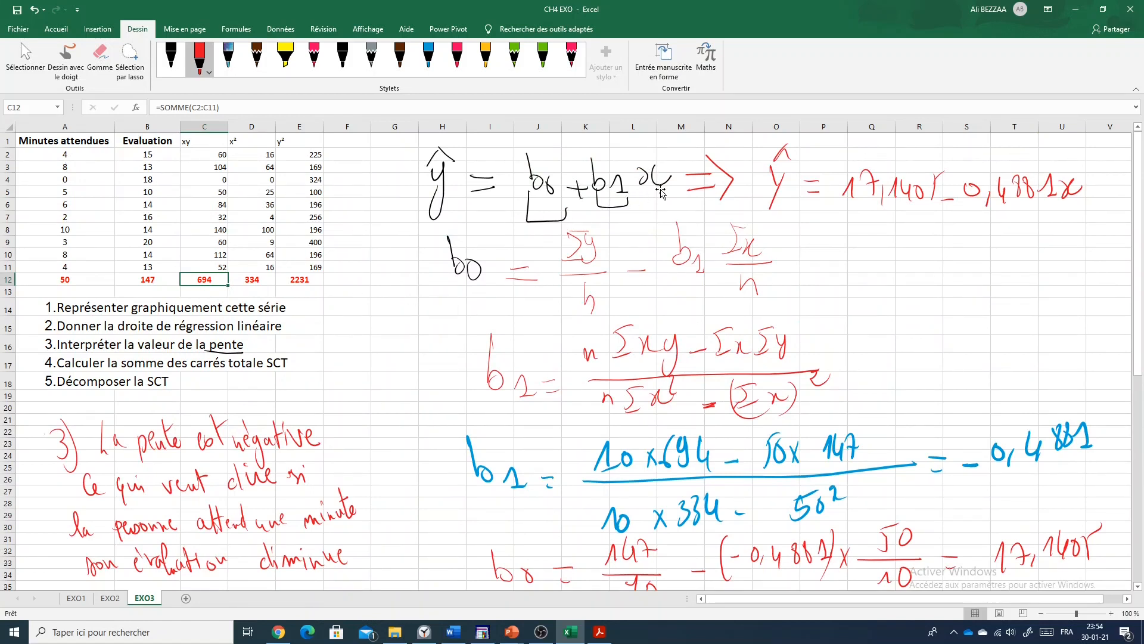
mouse_move(1067, 208)
mouse_down()
mouse_move(1091, 209)
mouse_move(1083, 216)
mouse_up()
drag(756, 197, 786, 213)
Step: Handwrite the computational form "= Σy² − b0Σy − b1Σxy" below the SCE definition
scroll(663, 194, down, 10)
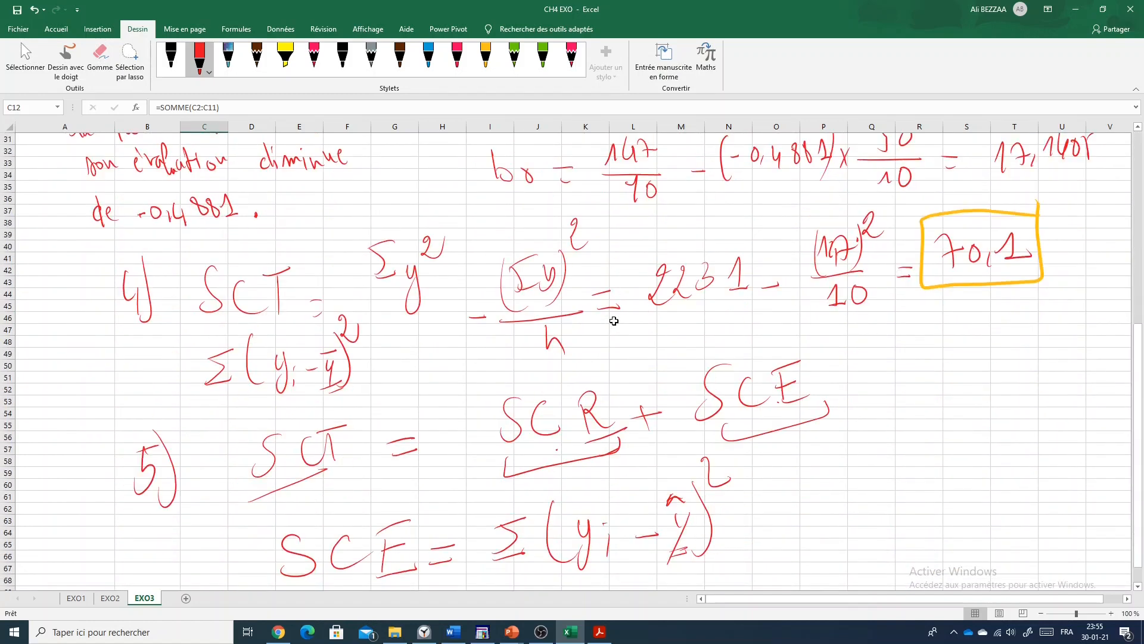
scroll(614, 321, down, 3)
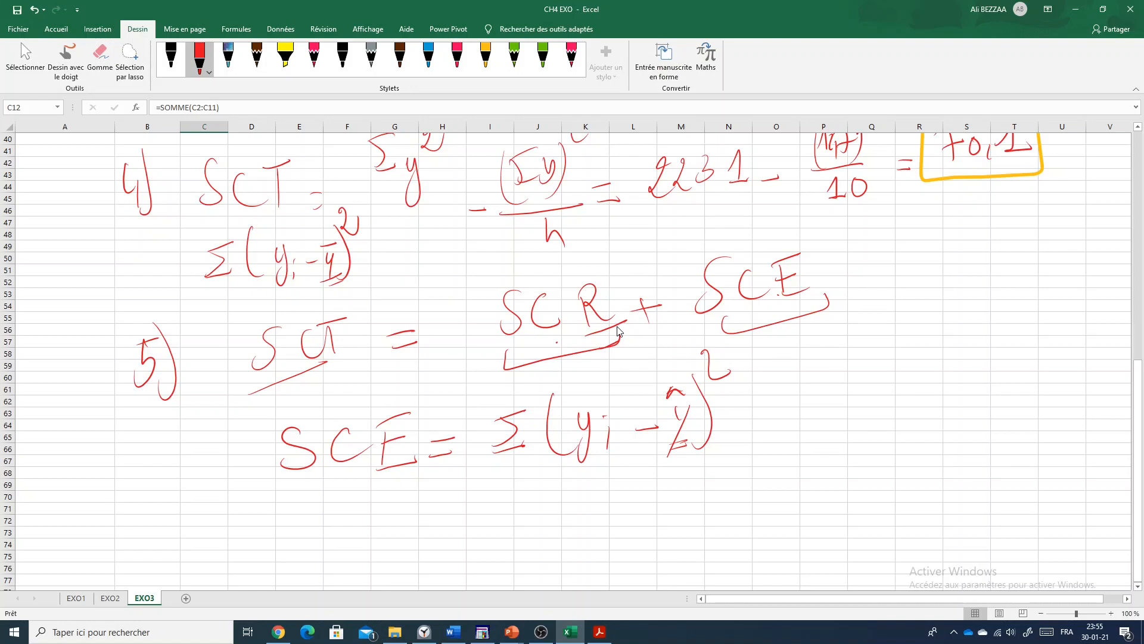
mouse_move(447, 513)
mouse_down()
mouse_move(473, 510)
mouse_move(472, 526)
mouse_up()
scroll(631, 334, down, 1)
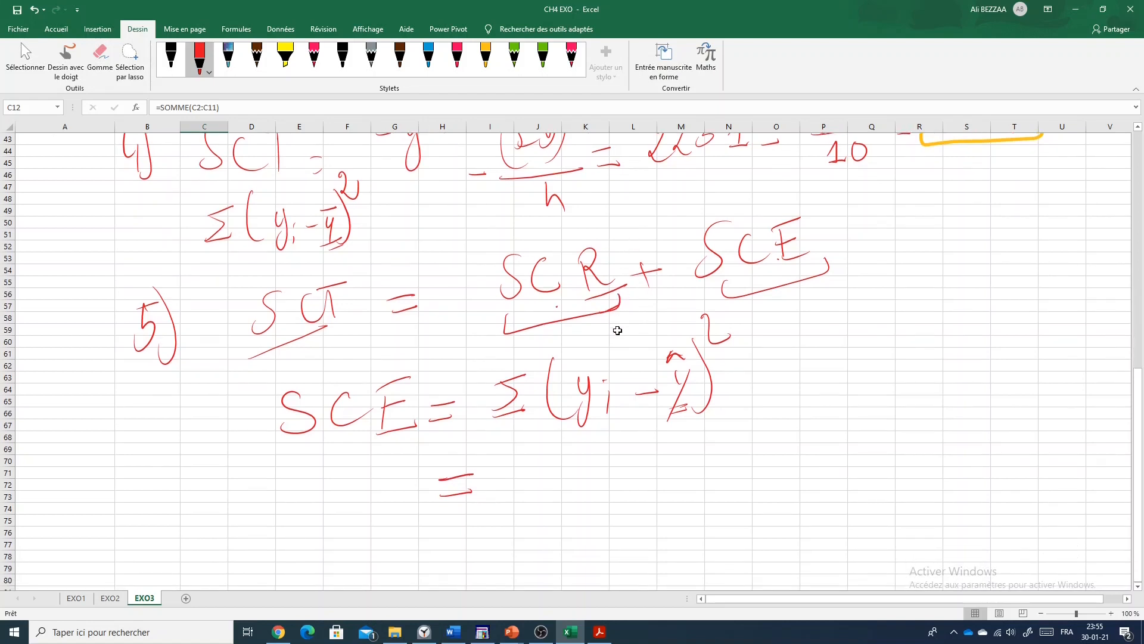
mouse_move(528, 455)
mouse_down()
mouse_move(508, 471)
mouse_move(540, 484)
mouse_up()
mouse_move(555, 459)
mouse_down()
mouse_move(569, 471)
mouse_move(559, 508)
mouse_up()
drag(574, 439, 623, 473)
mouse_move(662, 423)
mouse_down()
mouse_move(660, 462)
mouse_move(673, 465)
mouse_move(660, 460)
mouse_up()
mouse_move(684, 456)
mouse_down()
mouse_move(678, 471)
mouse_move(684, 457)
mouse_move(723, 465)
mouse_move(710, 444)
mouse_up()
mouse_move(710, 444)
mouse_down()
mouse_move(709, 477)
mouse_move(740, 471)
mouse_up()
mouse_move(741, 463)
mouse_down()
mouse_move(738, 504)
mouse_move(791, 459)
mouse_up()
mouse_move(796, 418)
mouse_down()
mouse_move(793, 461)
mouse_move(818, 464)
mouse_up()
drag(818, 460, 833, 468)
mouse_move(862, 432)
mouse_down()
mouse_move(860, 458)
mouse_move(882, 422)
mouse_up()
mouse_move(860, 459)
mouse_down()
mouse_move(913, 438)
mouse_move(910, 475)
mouse_up()
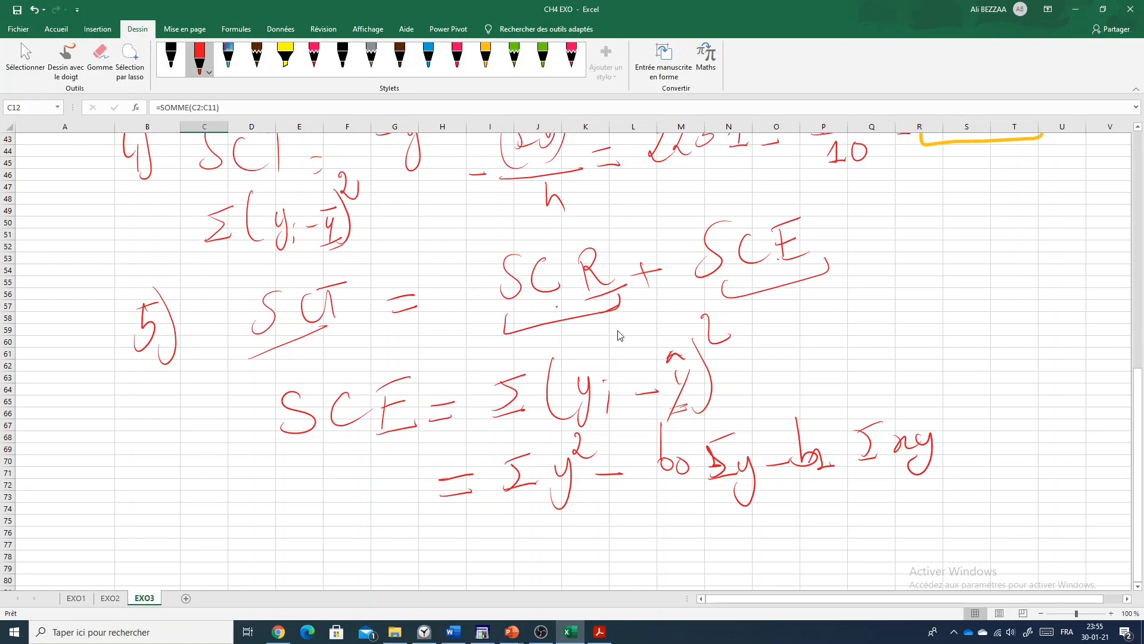
Step: Substitute the values into the SCE formula as "= 2231 − (17,1405×147) − (−0,4881)×694", checking the table totals
drag(445, 565, 483, 563)
drag(456, 580, 495, 569)
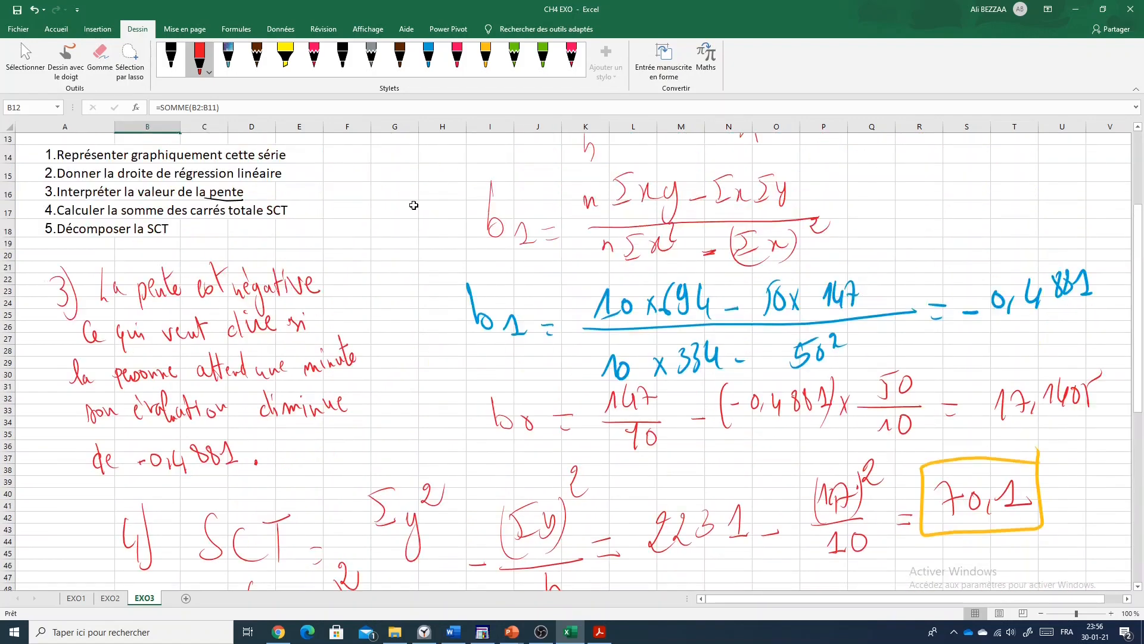
scroll(414, 205, up, 4)
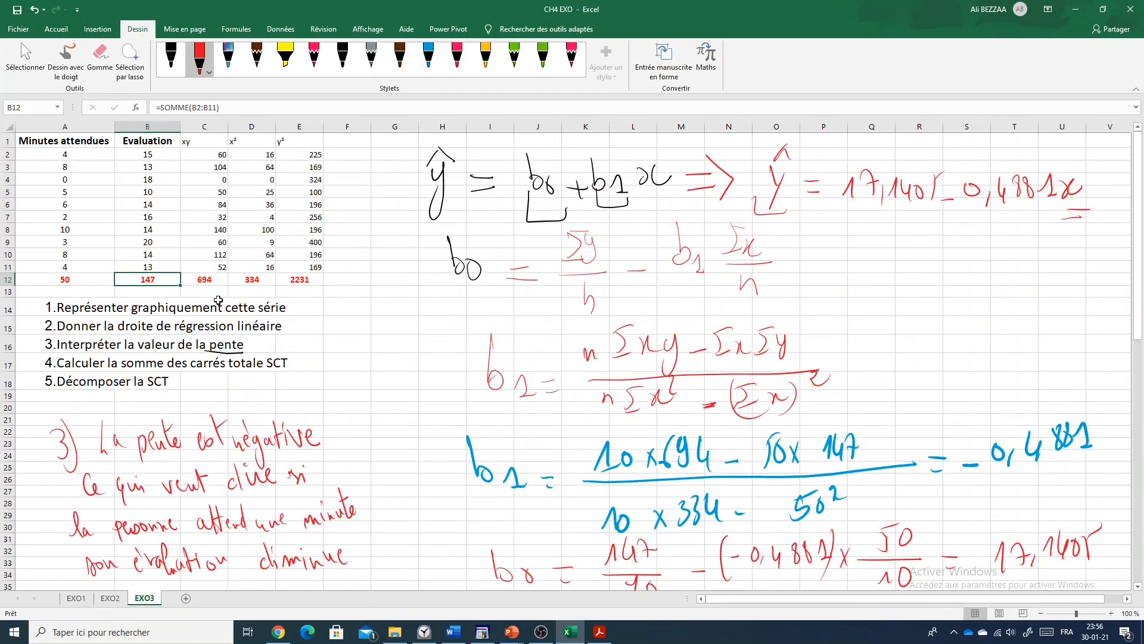
scroll(218, 300, down, 14)
scroll(288, 301, down, 4)
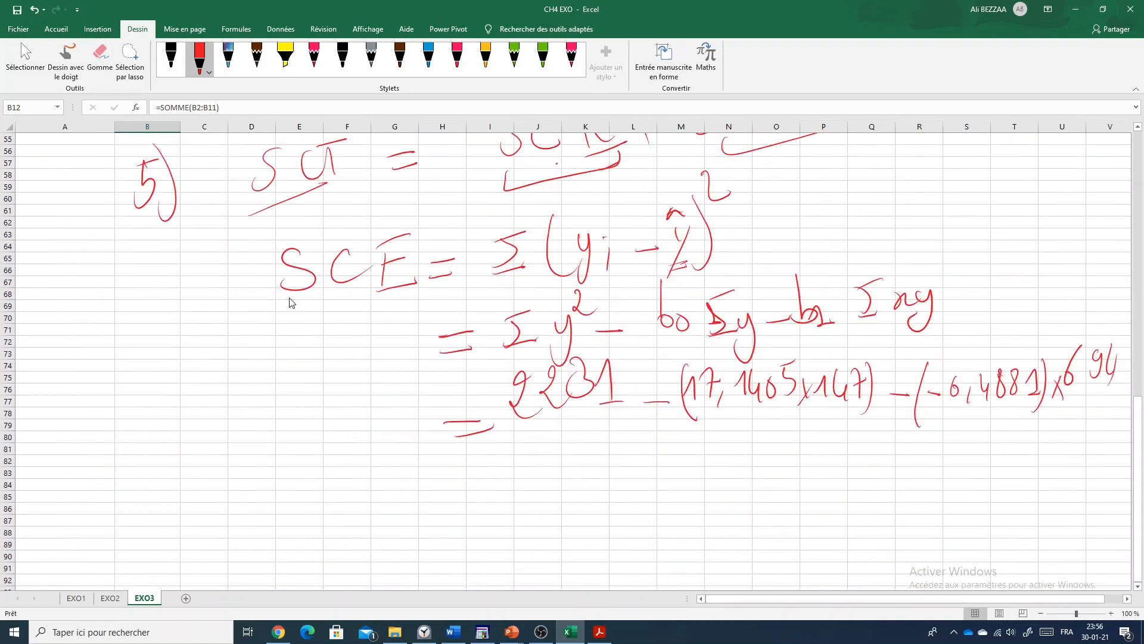
Step: Handwrite "SCE =" on a new line below the substitution, underline the E and write the result of about 50
mouse_move(474, 478)
mouse_down()
mouse_move(511, 474)
mouse_move(508, 490)
mouse_up()
drag(315, 471, 285, 511)
mouse_move(363, 465)
mouse_down()
mouse_move(384, 494)
mouse_move(400, 492)
mouse_up()
drag(391, 466, 426, 452)
drag(394, 489, 426, 484)
drag(407, 512, 427, 504)
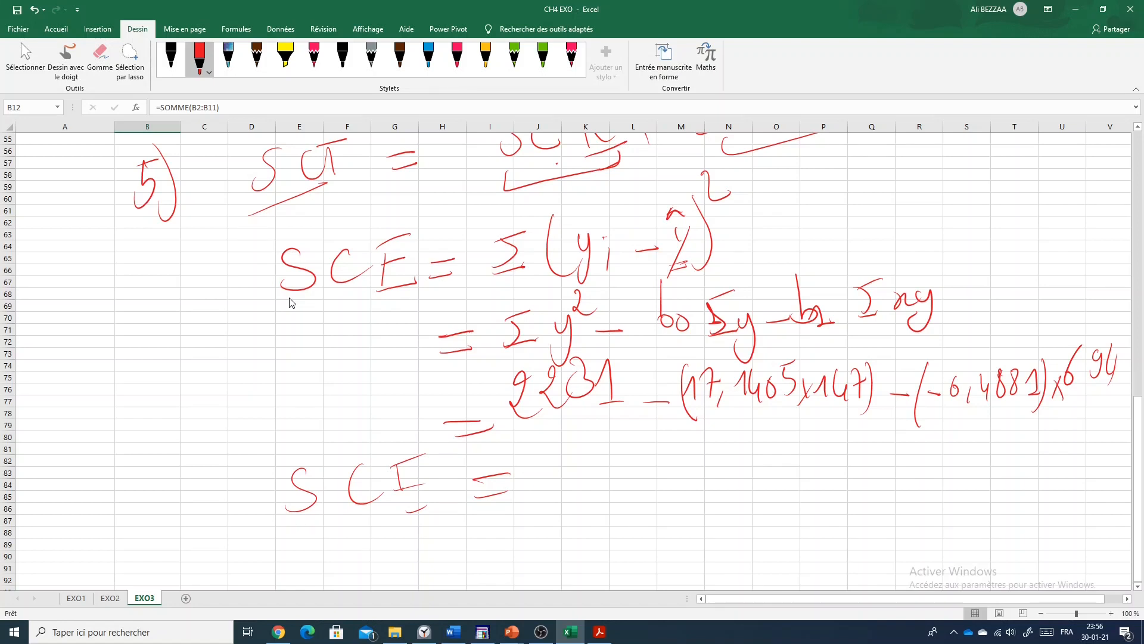
mouse_move(594, 453)
mouse_down()
mouse_move(584, 488)
mouse_move(612, 442)
mouse_up()
drag(623, 460, 650, 484)
drag(676, 441, 661, 475)
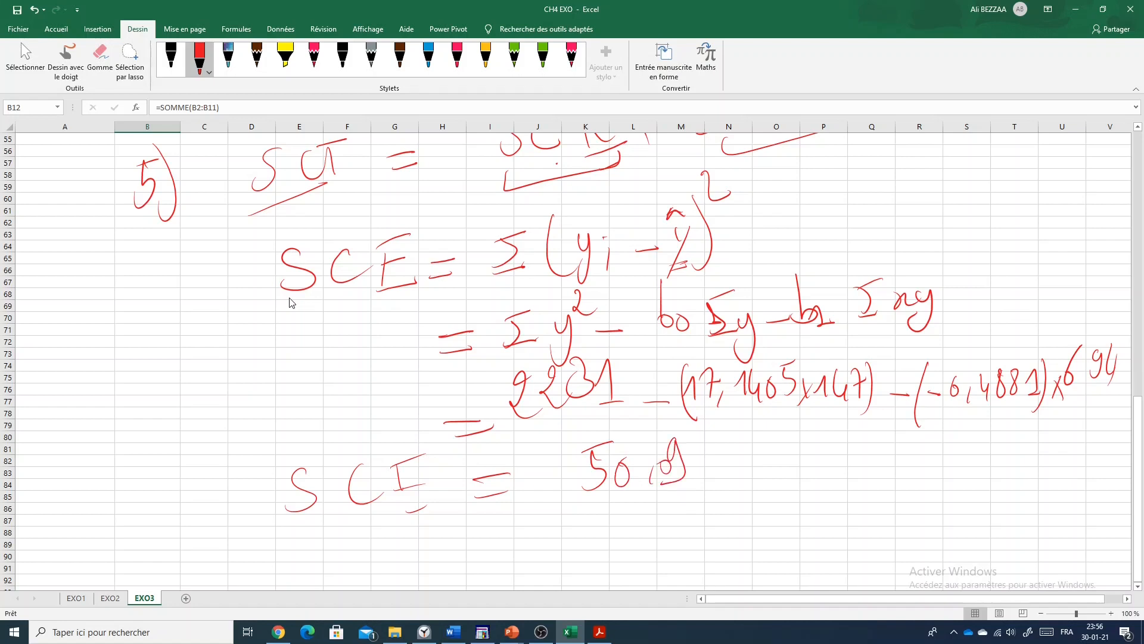
Step: Frame the handwritten SCE result with an orange pen box
click(486, 57)
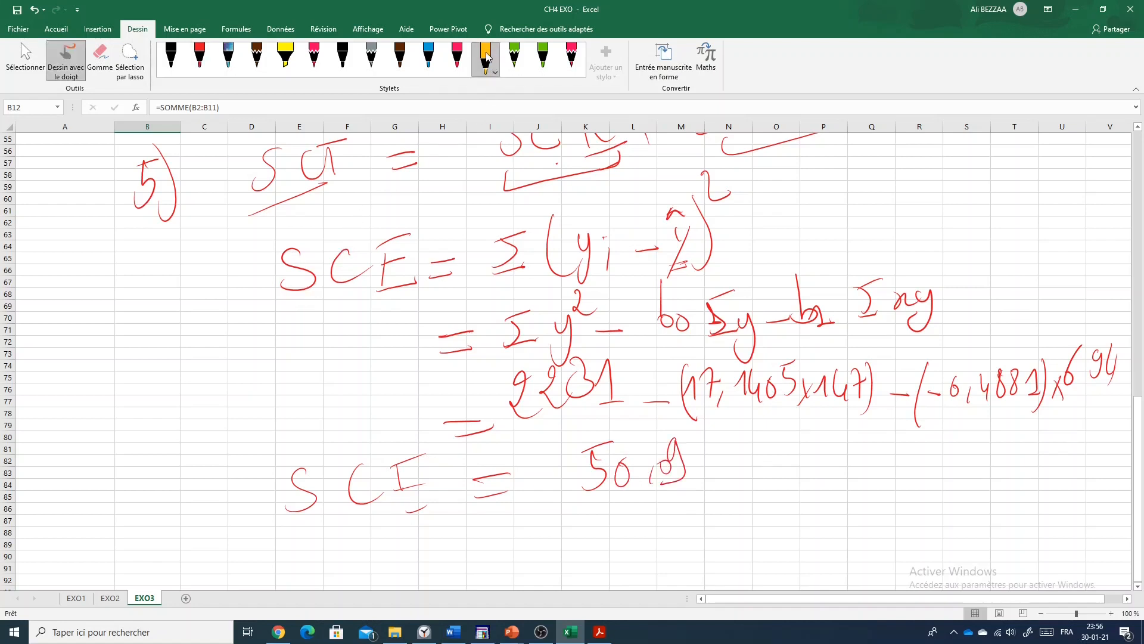
mouse_move(581, 429)
mouse_down()
mouse_move(581, 513)
mouse_move(697, 513)
mouse_move(594, 511)
mouse_up()
scroll(851, 367, up, 6)
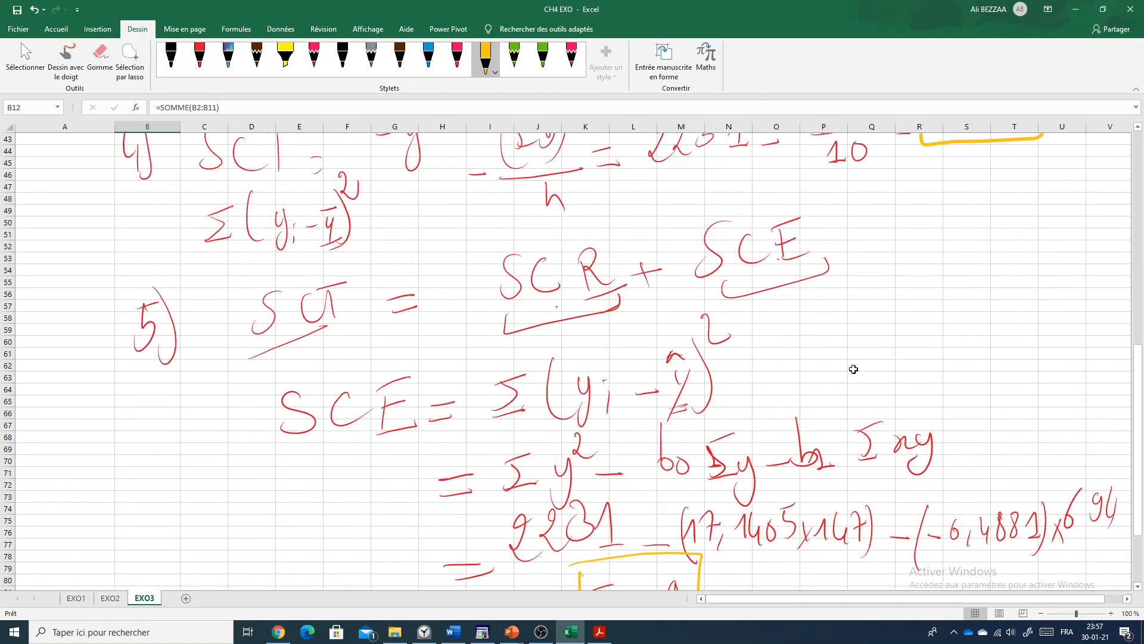
scroll(851, 370, down, 6)
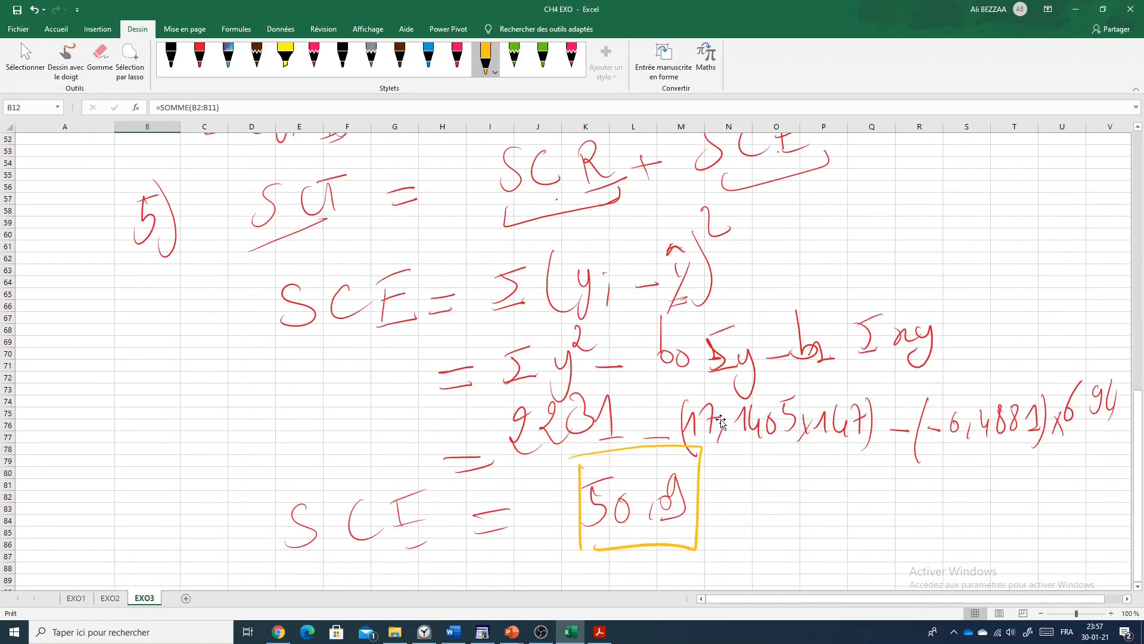
scroll(588, 423, up, 2)
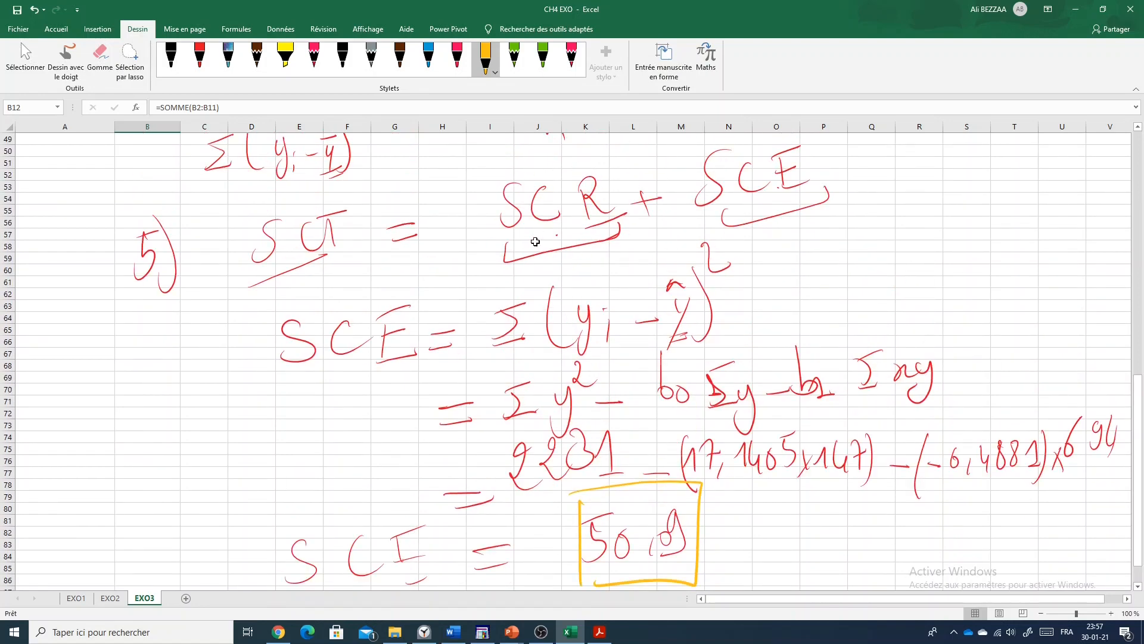
Step: Handwrite "SCR = SCT − SCE" in orange below the framed SCE result, with the substitution "= 70,1 − 50,09 =" underneath
scroll(537, 241, down, 5)
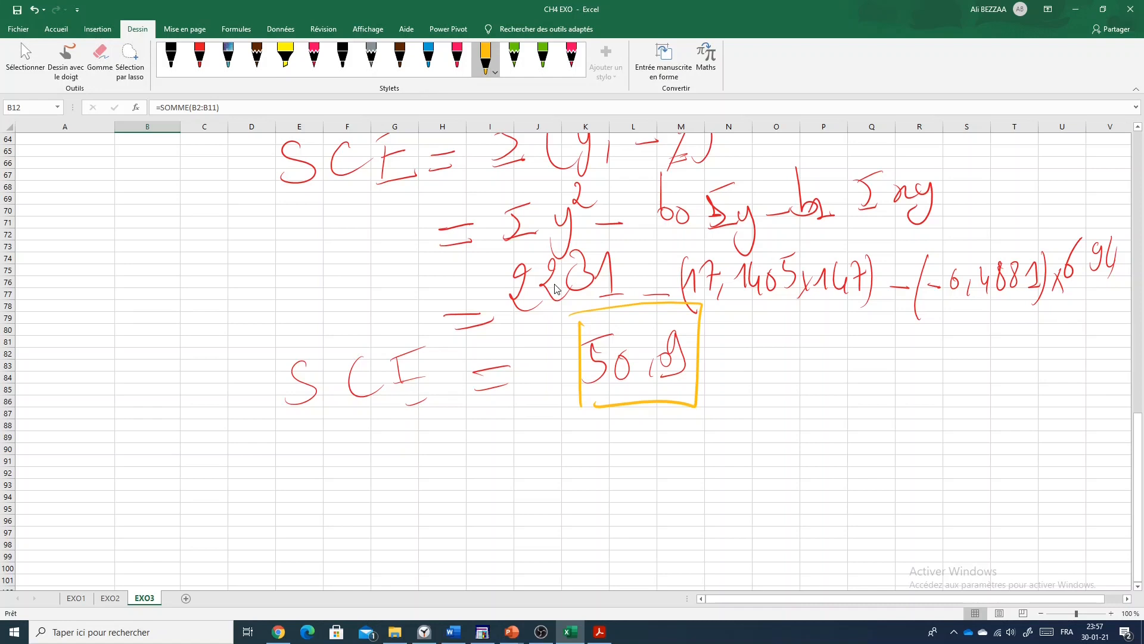
drag(327, 465, 310, 511)
drag(379, 461, 386, 491)
mouse_move(407, 459)
mouse_down()
mouse_move(409, 490)
mouse_move(446, 488)
mouse_move(471, 464)
mouse_up()
drag(458, 482, 471, 478)
drag(577, 430, 554, 470)
mouse_move(611, 441)
mouse_down()
mouse_move(596, 454)
mouse_move(638, 462)
mouse_up()
mouse_move(611, 429)
mouse_down()
mouse_move(649, 426)
mouse_move(676, 449)
mouse_up()
drag(753, 398, 733, 436)
drag(790, 399, 808, 429)
mouse_move(820, 399)
mouse_down()
mouse_move(817, 426)
mouse_move(838, 385)
mouse_up()
drag(821, 407, 836, 401)
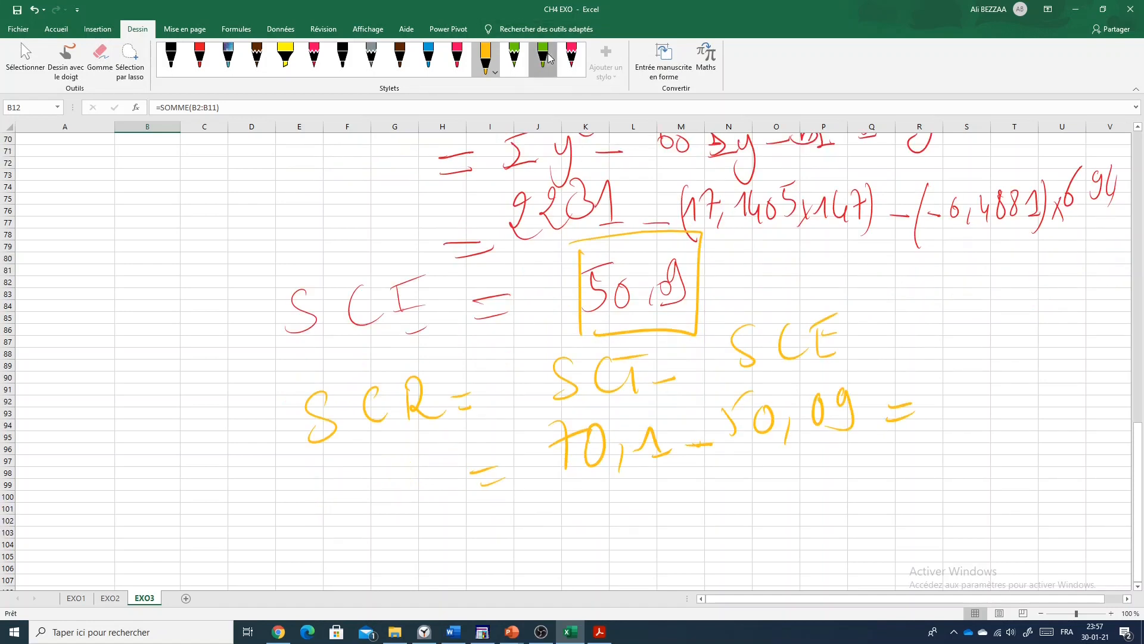
Step: Handwrite the SCR result 20,01 in green after the equals sign and draw a box around it
click(543, 57)
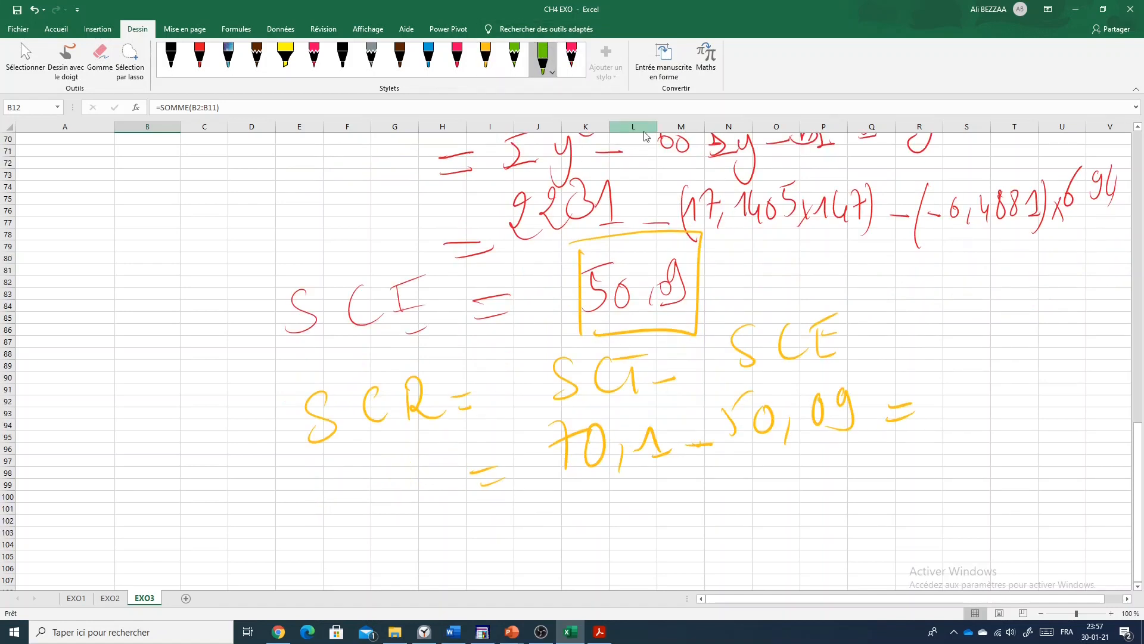
mouse_move(957, 386)
mouse_down()
mouse_move(980, 408)
mouse_move(989, 385)
mouse_up()
mouse_move(1011, 395)
mouse_down()
mouse_move(1008, 417)
mouse_move(1039, 405)
mouse_up()
mouse_move(1026, 406)
mouse_down()
mouse_move(1049, 403)
mouse_move(1016, 406)
mouse_up()
drag(939, 374, 928, 434)
drag(942, 375, 1058, 411)
drag(930, 430, 1064, 412)
Step: Recheck the exercise questions, and handwrite "R² =" in red on a new line below the SCR calculation
scroll(487, 226, up, 20)
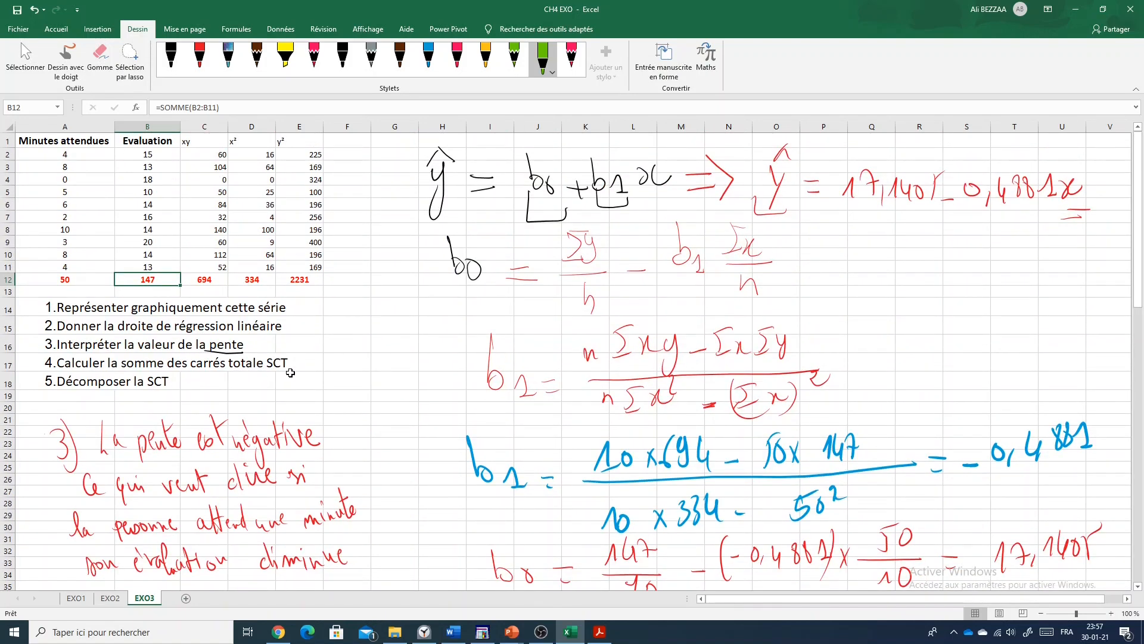
scroll(290, 373, down, 20)
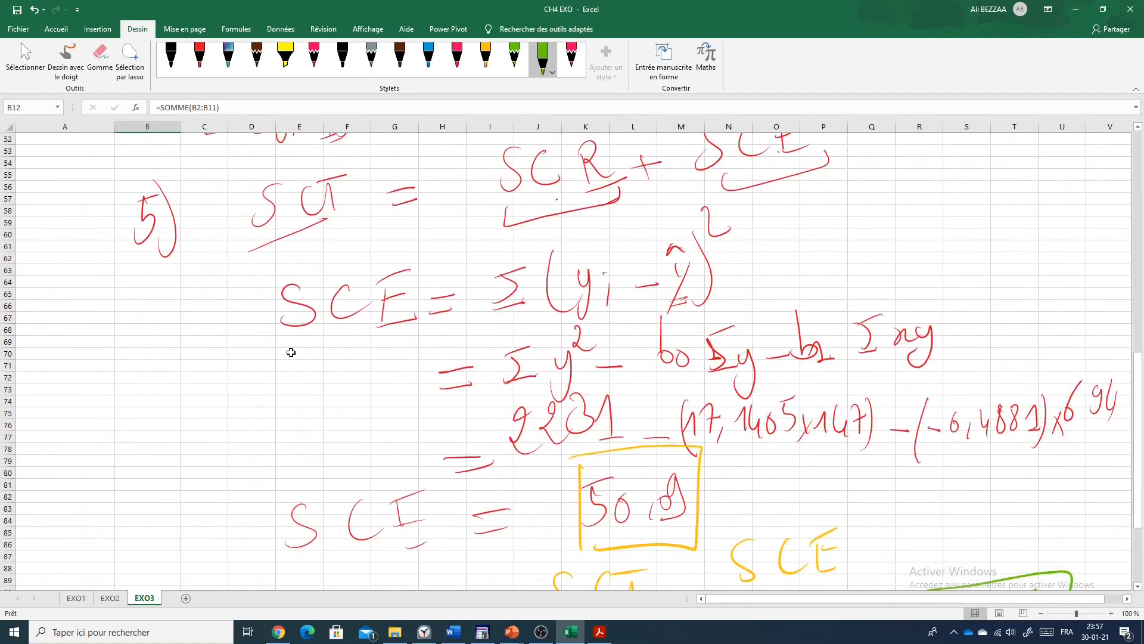
scroll(291, 352, down, 4)
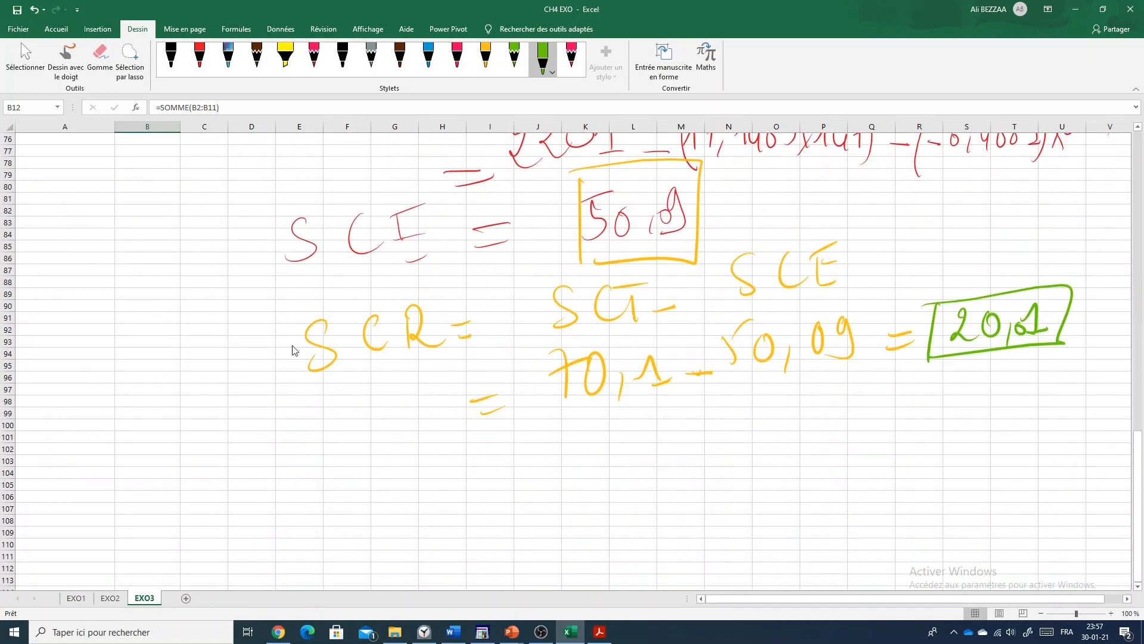
click(199, 57)
drag(325, 482, 327, 516)
mouse_move(320, 496)
mouse_down()
mouse_move(345, 511)
mouse_move(375, 503)
mouse_up()
mouse_move(350, 446)
mouse_down()
mouse_move(352, 467)
mouse_move(379, 472)
mouse_up()
drag(417, 481, 434, 483)
drag(429, 500, 455, 502)
Step: Handwrite the fraction SCR over SCT as the definition of R², followed by an equals sign
drag(559, 425, 530, 475)
mouse_move(608, 433)
mouse_down()
mouse_move(587, 471)
mouse_move(617, 459)
mouse_up()
drag(617, 429, 643, 447)
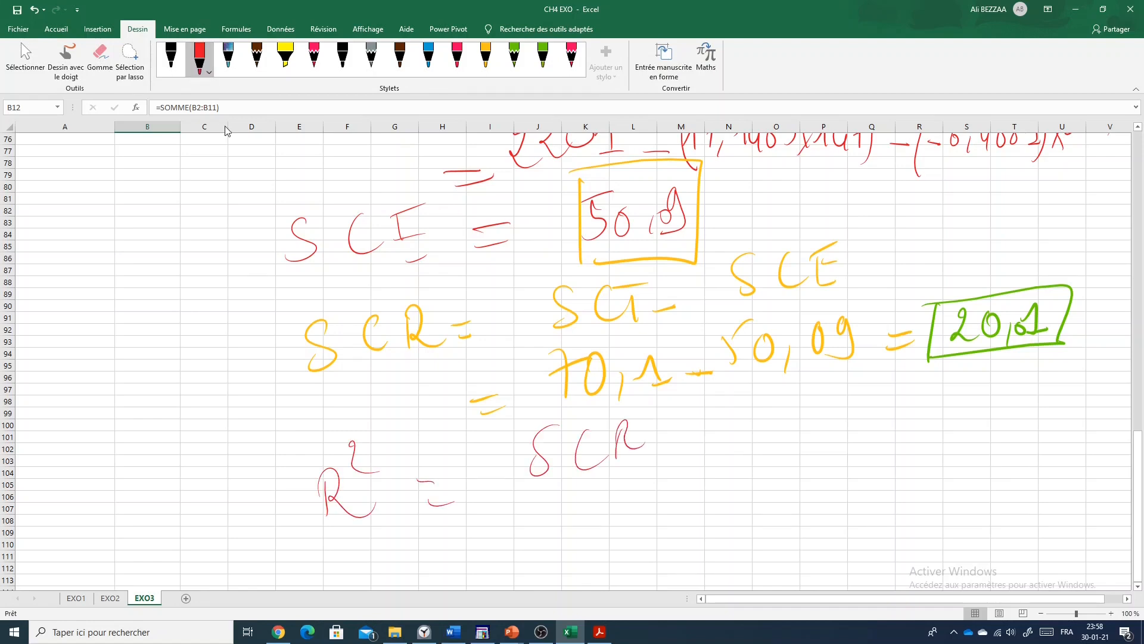
drag(528, 493, 637, 486)
drag(554, 512, 532, 546)
drag(624, 506, 626, 527)
drag(604, 504, 703, 464)
drag(679, 489, 700, 484)
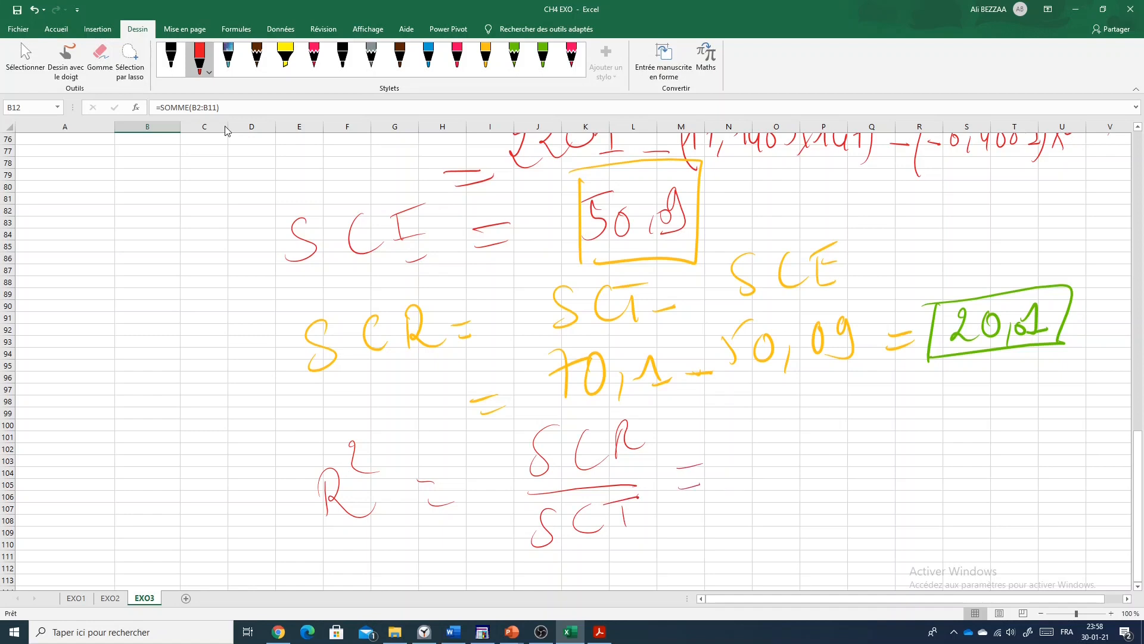
Step: Substitute the values into the R² formula as 20,01 over 70,1 and write the result 28,54
mouse_move(781, 405)
mouse_down()
mouse_move(804, 430)
mouse_move(812, 413)
mouse_move(848, 412)
mouse_move(826, 445)
mouse_up()
drag(862, 417, 887, 428)
drag(753, 466, 881, 452)
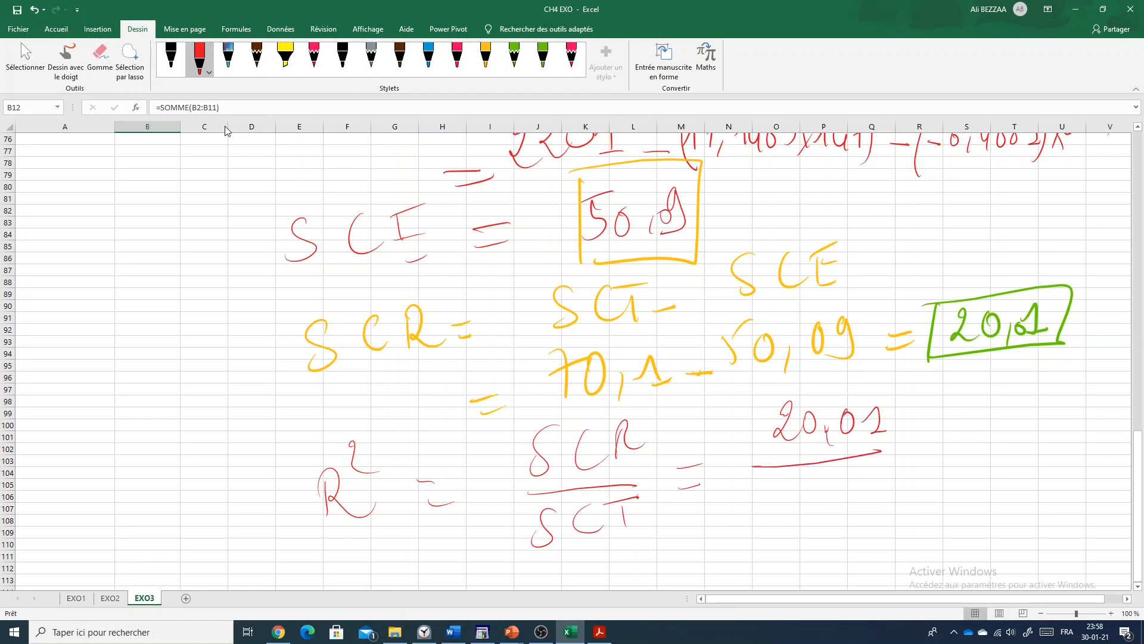
mouse_move(772, 492)
mouse_down()
mouse_move(792, 490)
mouse_move(782, 519)
mouse_up()
mouse_move(824, 490)
mouse_down()
mouse_move(811, 495)
mouse_move(826, 490)
mouse_up()
mouse_move(845, 490)
mouse_down()
mouse_move(839, 512)
mouse_move(874, 499)
mouse_up()
drag(867, 495, 888, 493)
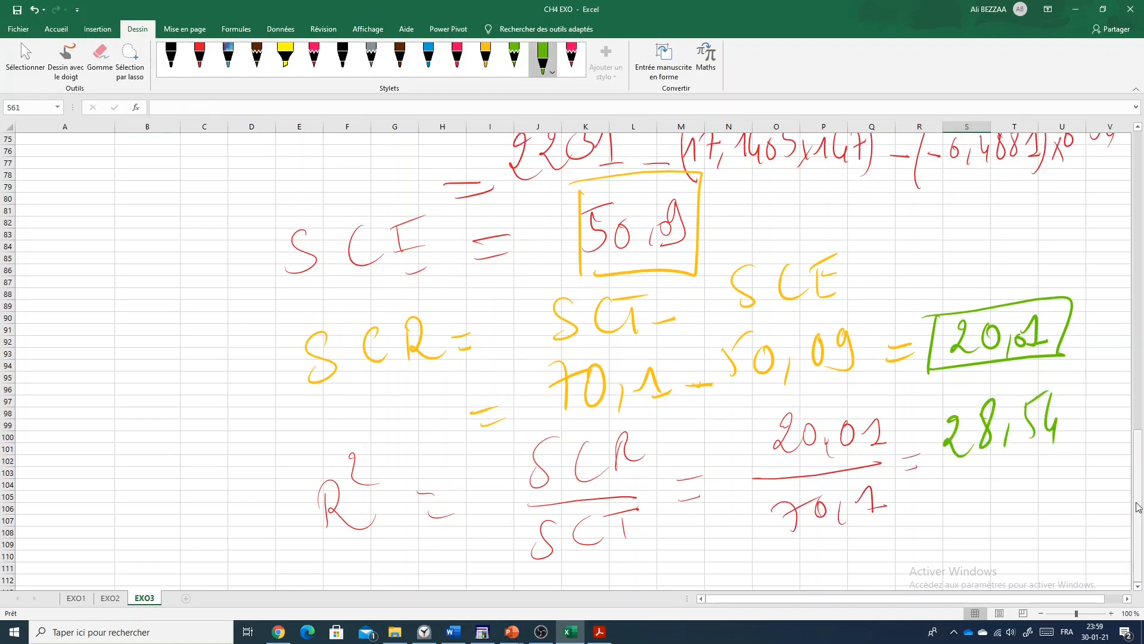
Step: Handwrite the start of the R² interpretation in green below the fraction: "28% de la variation de l'évaluation"
scroll(1137, 506, down, 2)
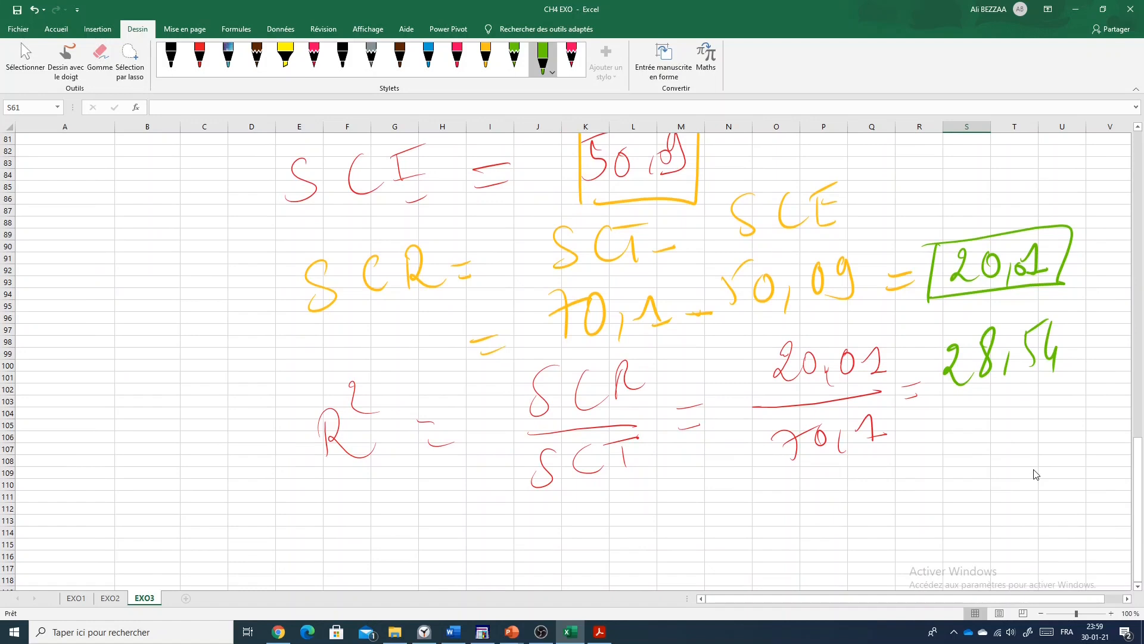
mouse_move(384, 526)
mouse_down()
mouse_move(410, 553)
mouse_move(425, 518)
mouse_move(449, 554)
mouse_up()
drag(508, 521, 515, 535)
drag(521, 528, 578, 532)
mouse_move(590, 511)
mouse_down()
mouse_move(596, 525)
mouse_move(603, 507)
mouse_up()
mouse_move(618, 511)
mouse_down()
mouse_move(644, 504)
mouse_move(647, 523)
mouse_move(685, 523)
mouse_up()
mouse_move(685, 514)
mouse_down()
mouse_move(817, 513)
mouse_move(874, 474)
mouse_move(880, 492)
mouse_up()
drag(899, 503, 907, 492)
mouse_move(918, 489)
mouse_down()
mouse_move(940, 499)
mouse_move(959, 461)
mouse_up()
drag(961, 486, 996, 501)
mouse_move(997, 492)
mouse_down()
mouse_move(1011, 486)
mouse_move(1015, 497)
mouse_up()
drag(1022, 484, 1049, 474)
Step: Continue the green interpretation sentence on a second line with "est expliquée par le temps"
drag(614, 573, 643, 581)
drag(626, 587, 665, 559)
drag(685, 567, 731, 584)
mouse_move(728, 566)
mouse_down()
mouse_move(785, 560)
mouse_move(785, 581)
mouse_up()
mouse_move(793, 550)
mouse_down()
mouse_move(805, 560)
mouse_move(821, 551)
mouse_move(814, 526)
mouse_up()
mouse_move(853, 544)
mouse_down()
mouse_move(856, 572)
mouse_move(866, 554)
mouse_move(890, 553)
mouse_up()
mouse_move(892, 551)
mouse_down()
mouse_move(913, 528)
mouse_move(961, 551)
mouse_up()
drag(969, 544, 985, 545)
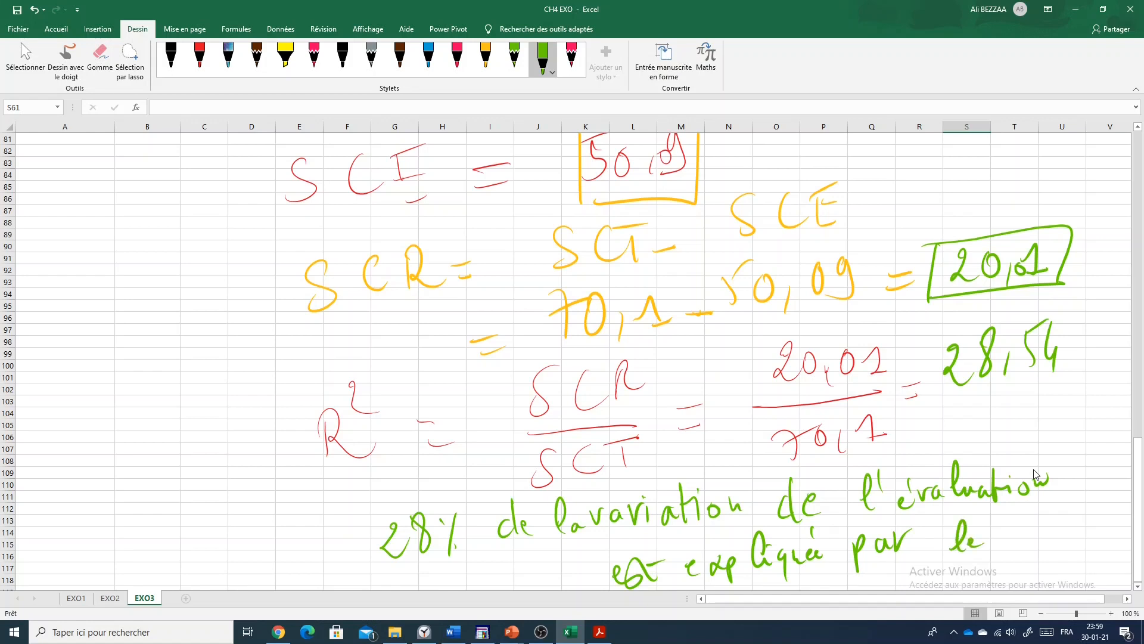
mouse_move(1013, 520)
mouse_down()
mouse_move(1014, 552)
mouse_move(1027, 532)
mouse_up()
mouse_move(1020, 544)
mouse_down()
mouse_move(1057, 548)
mouse_move(1055, 561)
mouse_up()
mouse_move(1056, 543)
mouse_down()
mouse_move(1071, 526)
mouse_move(1059, 548)
mouse_up()
Step: Complete the interpretation sentence with the handwritten word "attendu" on a third line
scroll(1013, 471, down, 3)
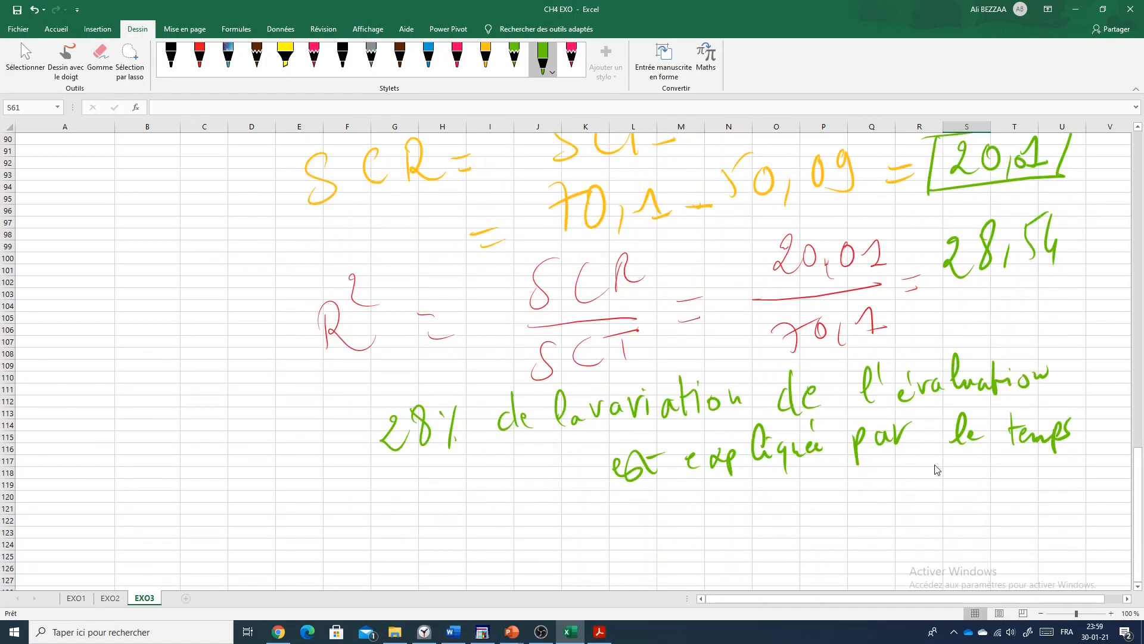
mouse_move(705, 513)
mouse_down()
mouse_move(697, 535)
mouse_move(719, 498)
mouse_up()
mouse_move(723, 494)
mouse_down()
mouse_move(727, 528)
mouse_move(774, 518)
mouse_up()
mouse_move(779, 484)
mouse_down()
mouse_move(785, 518)
mouse_move(807, 519)
mouse_up()
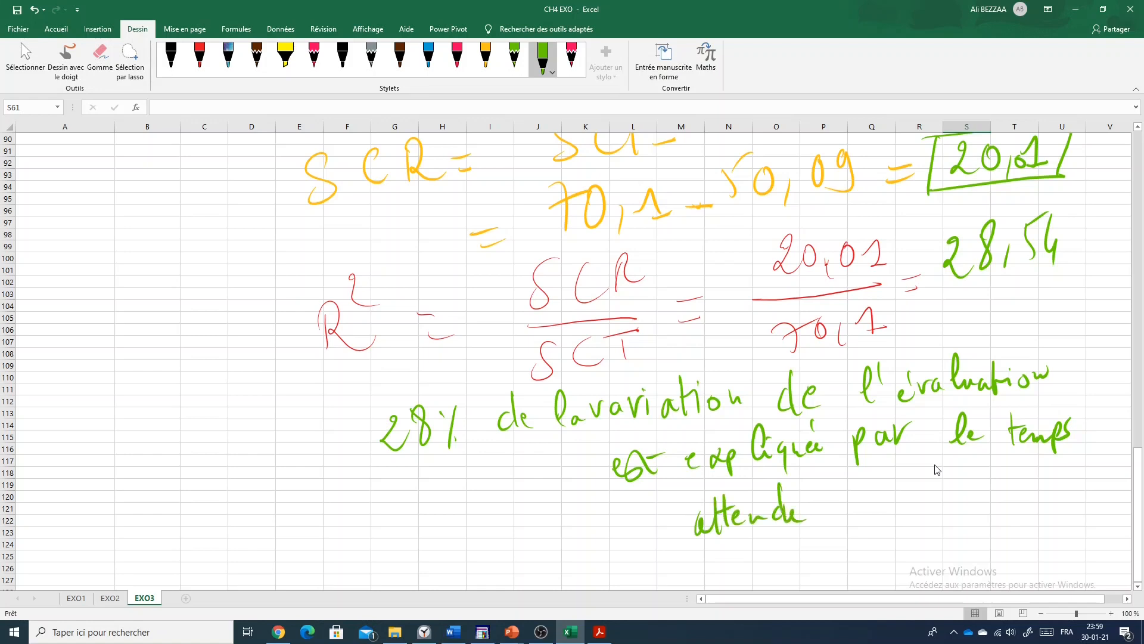